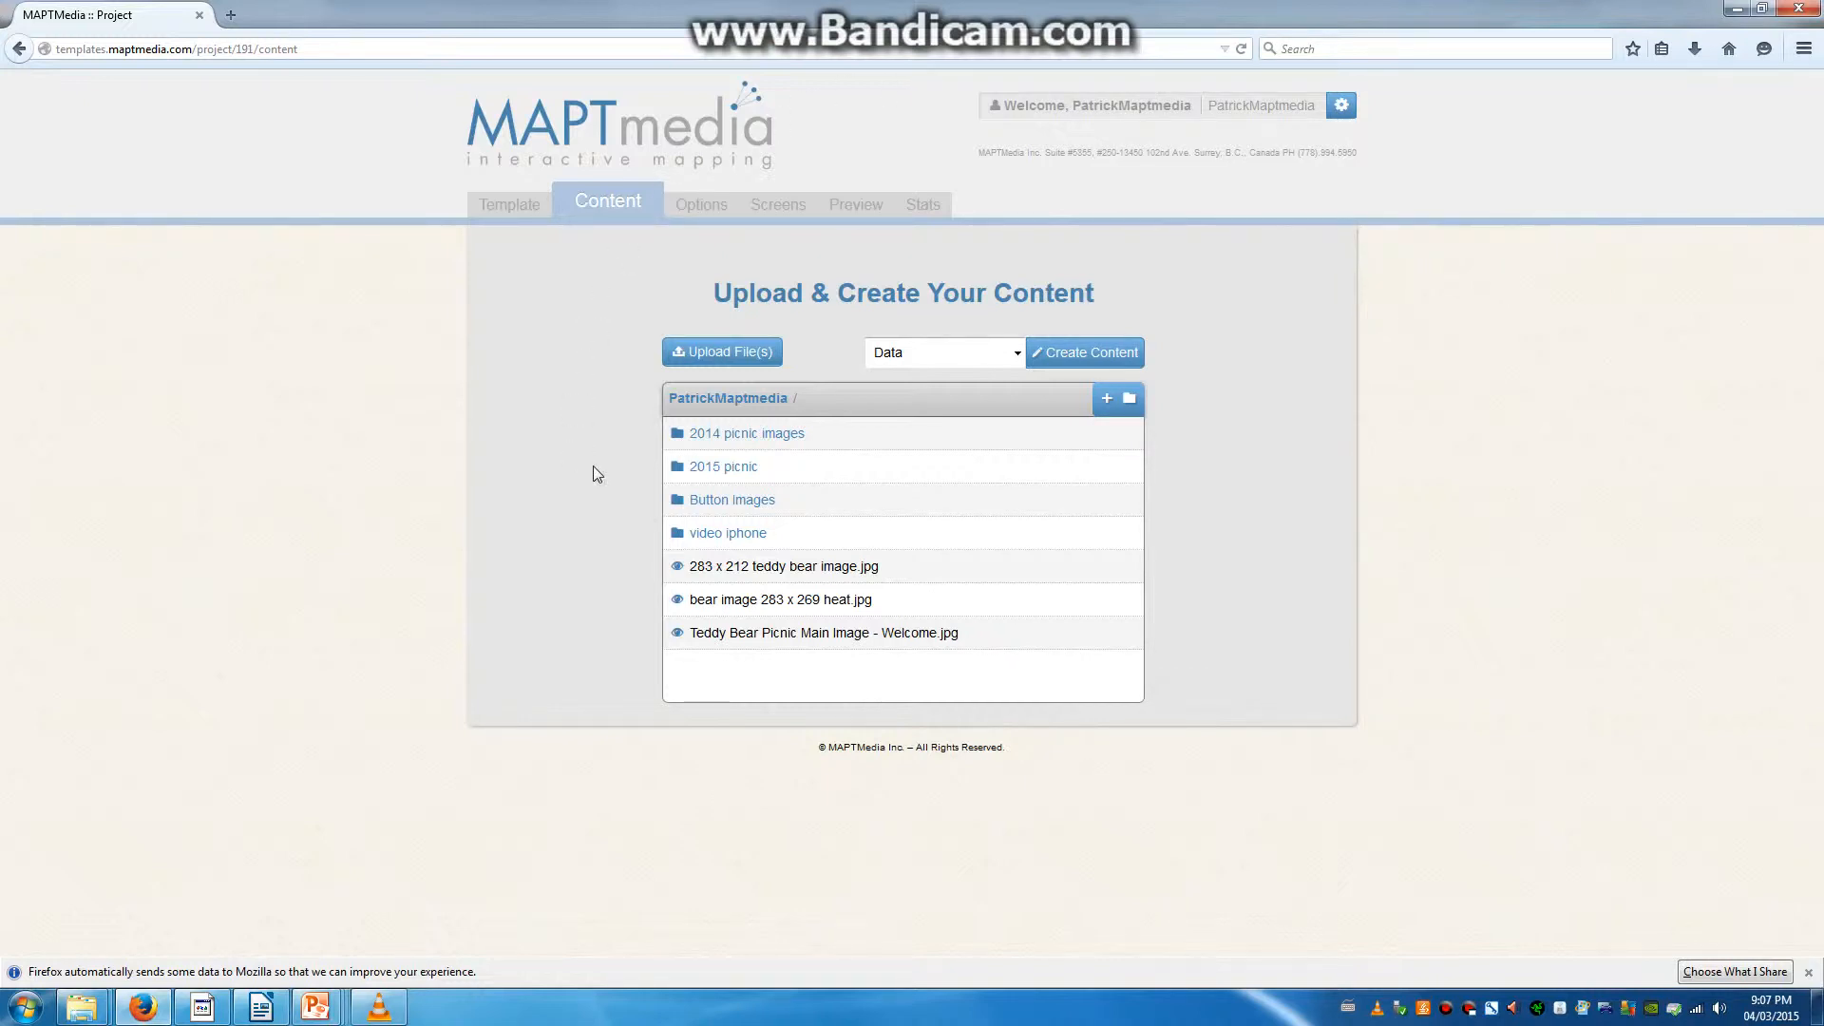
Step: Look over the project's template choices, uploaded content, screens, preview and usage statistics, then show the account options
left_click(493, 203)
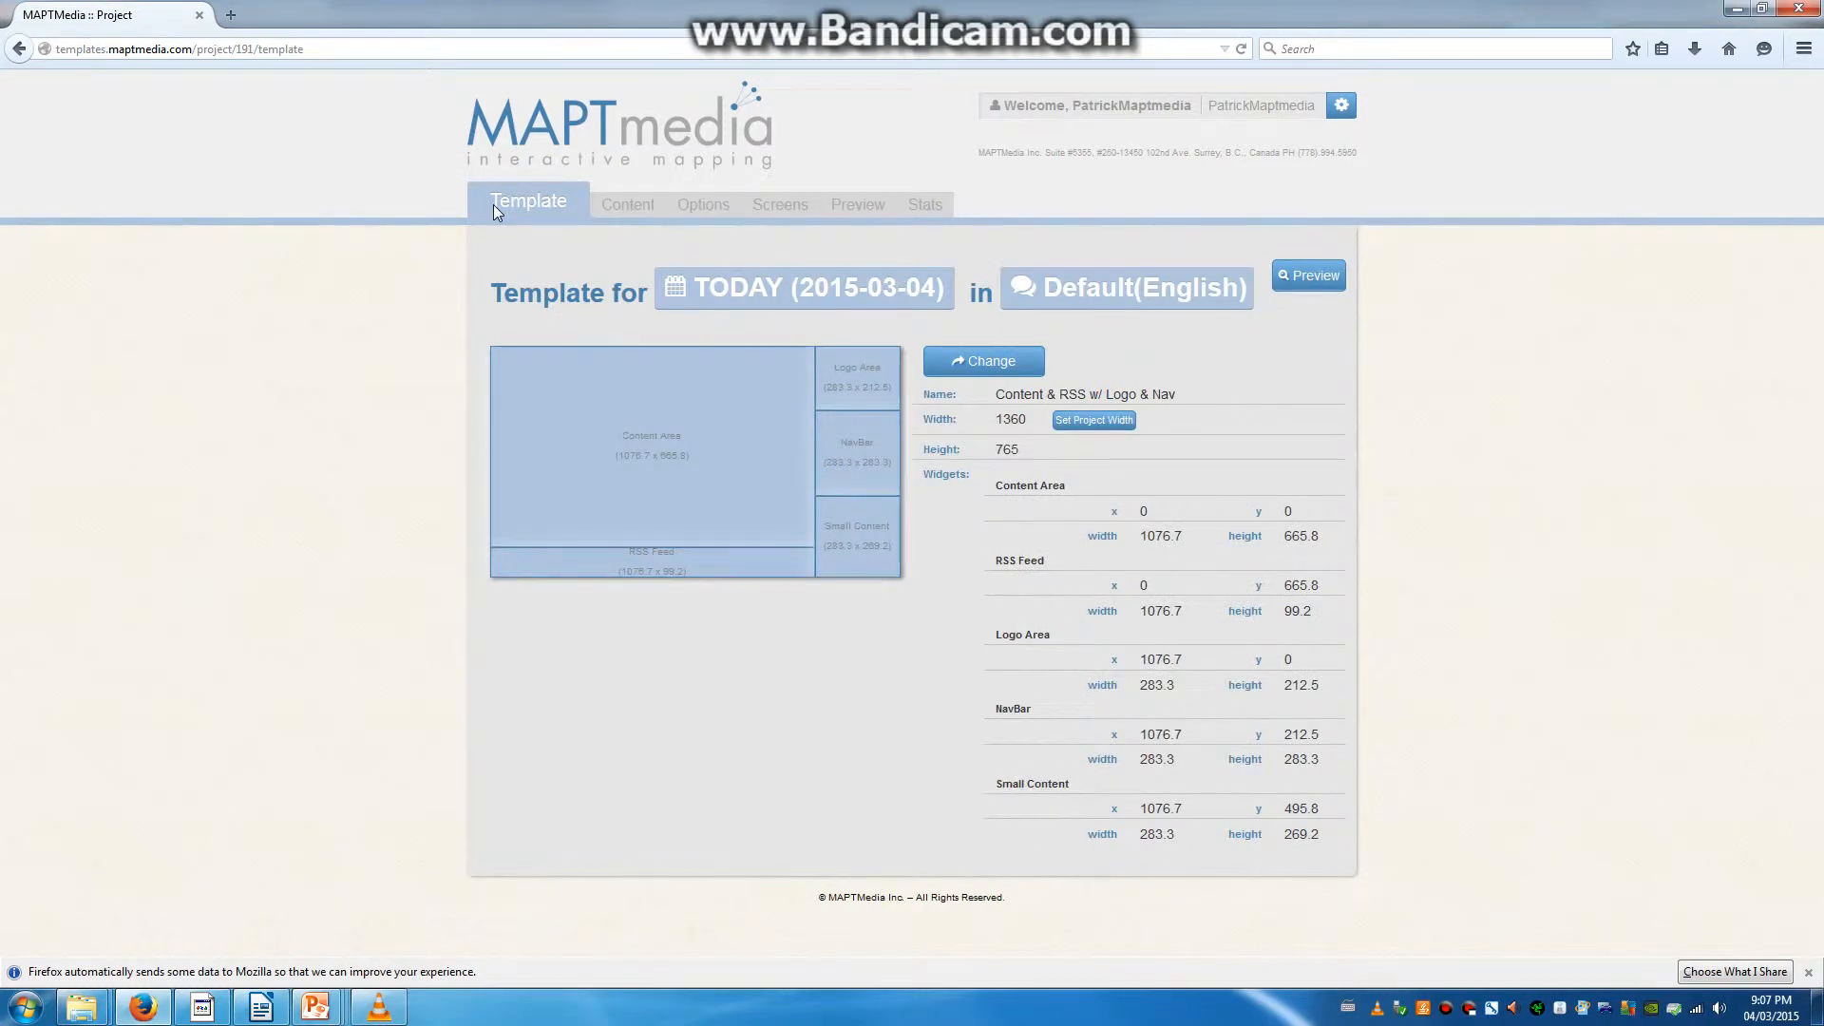
left_click(1015, 369)
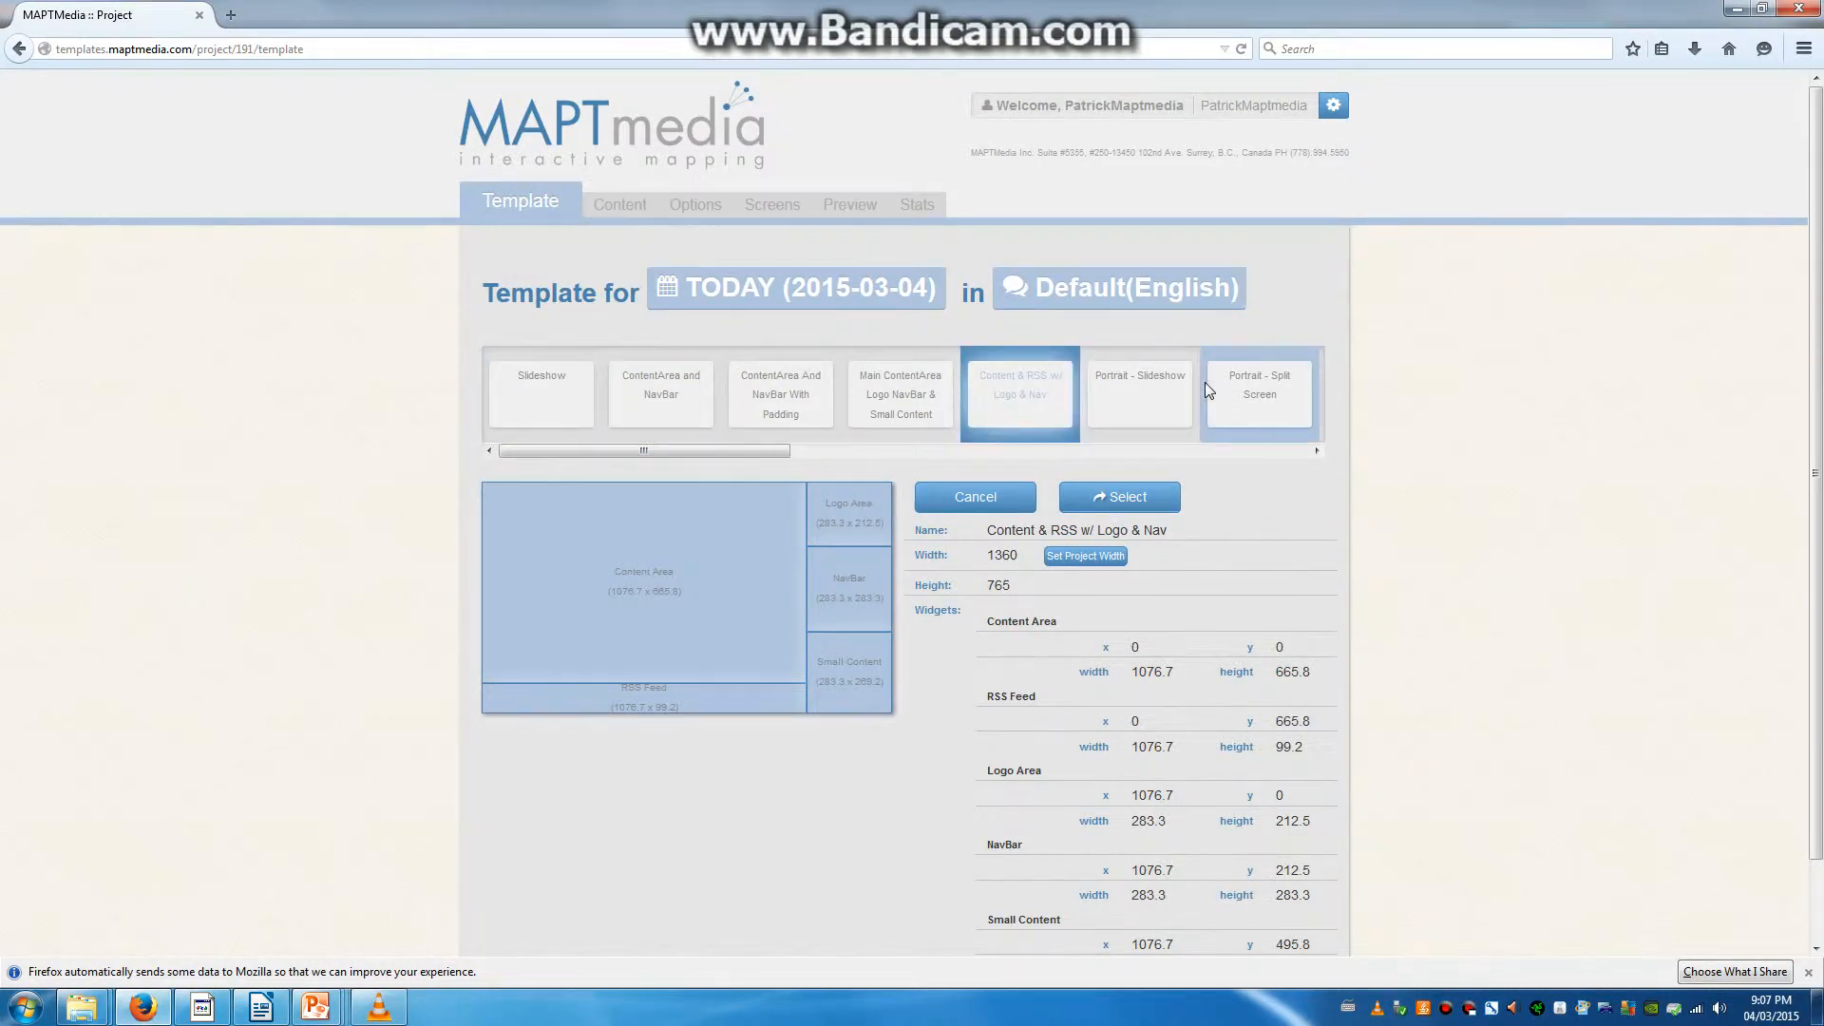
left_click(608, 207)
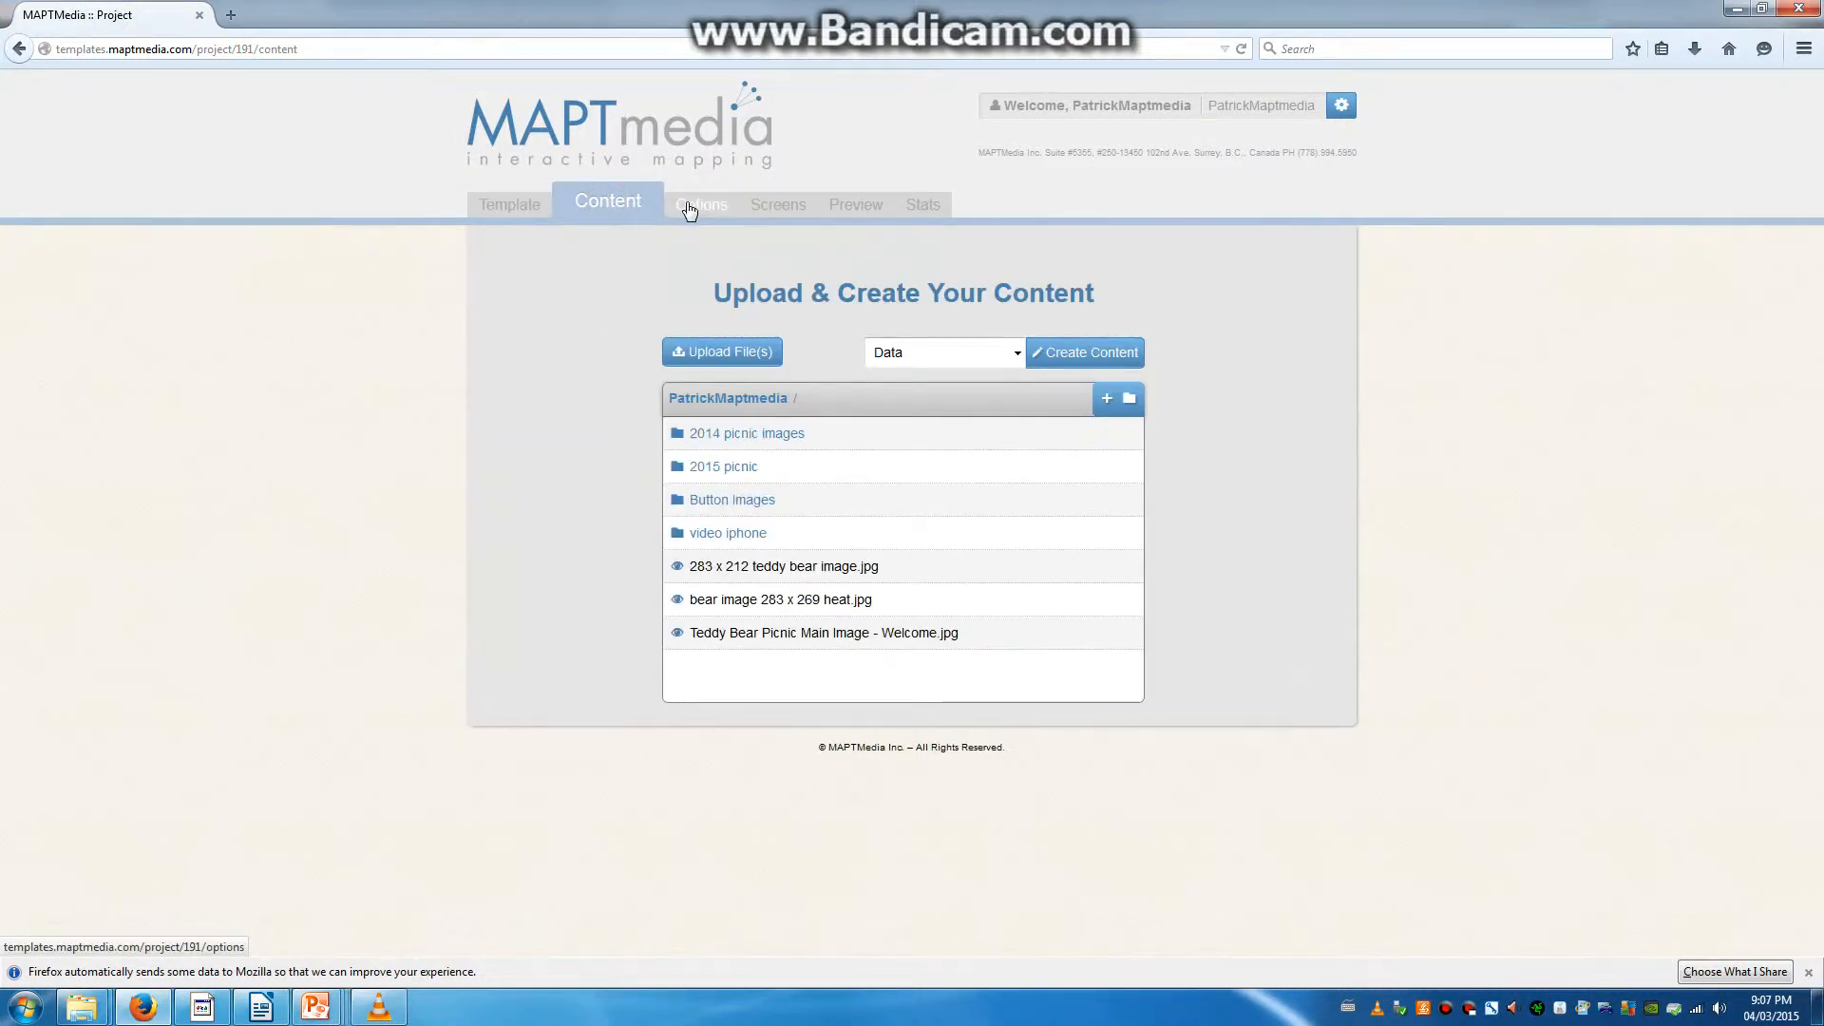
left_click(771, 207)
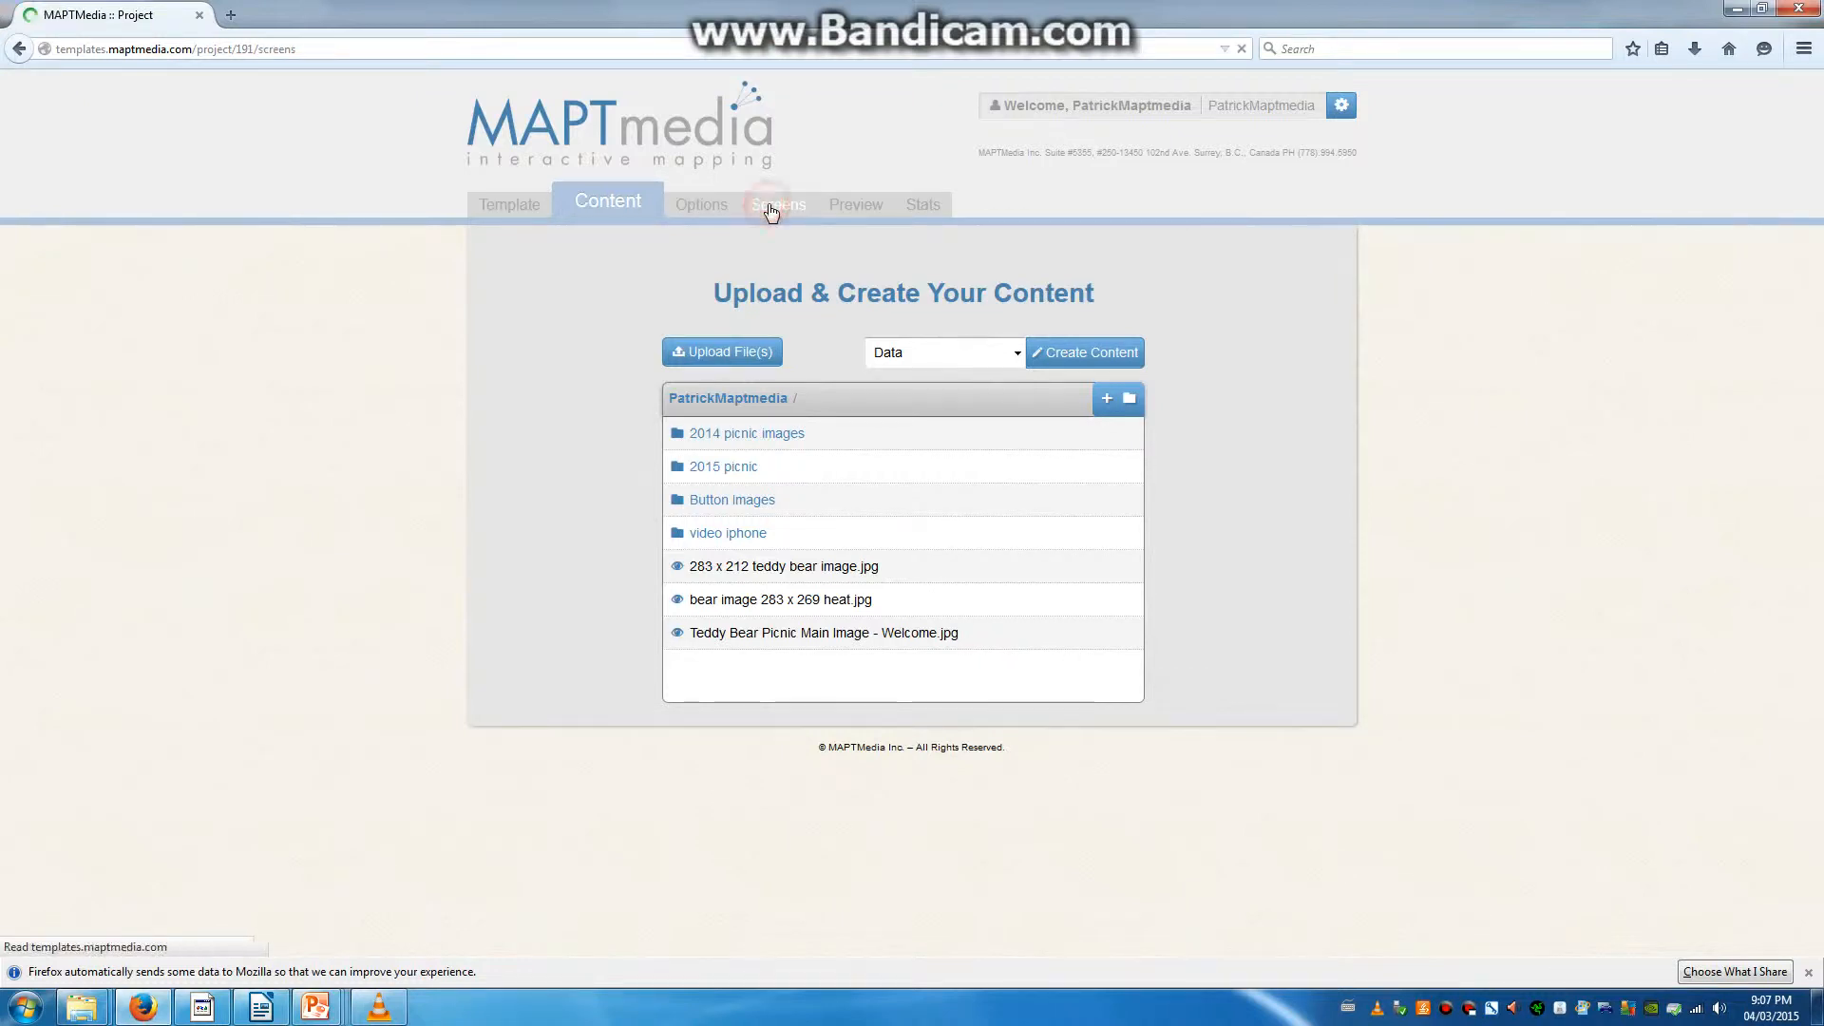
left_click(857, 202)
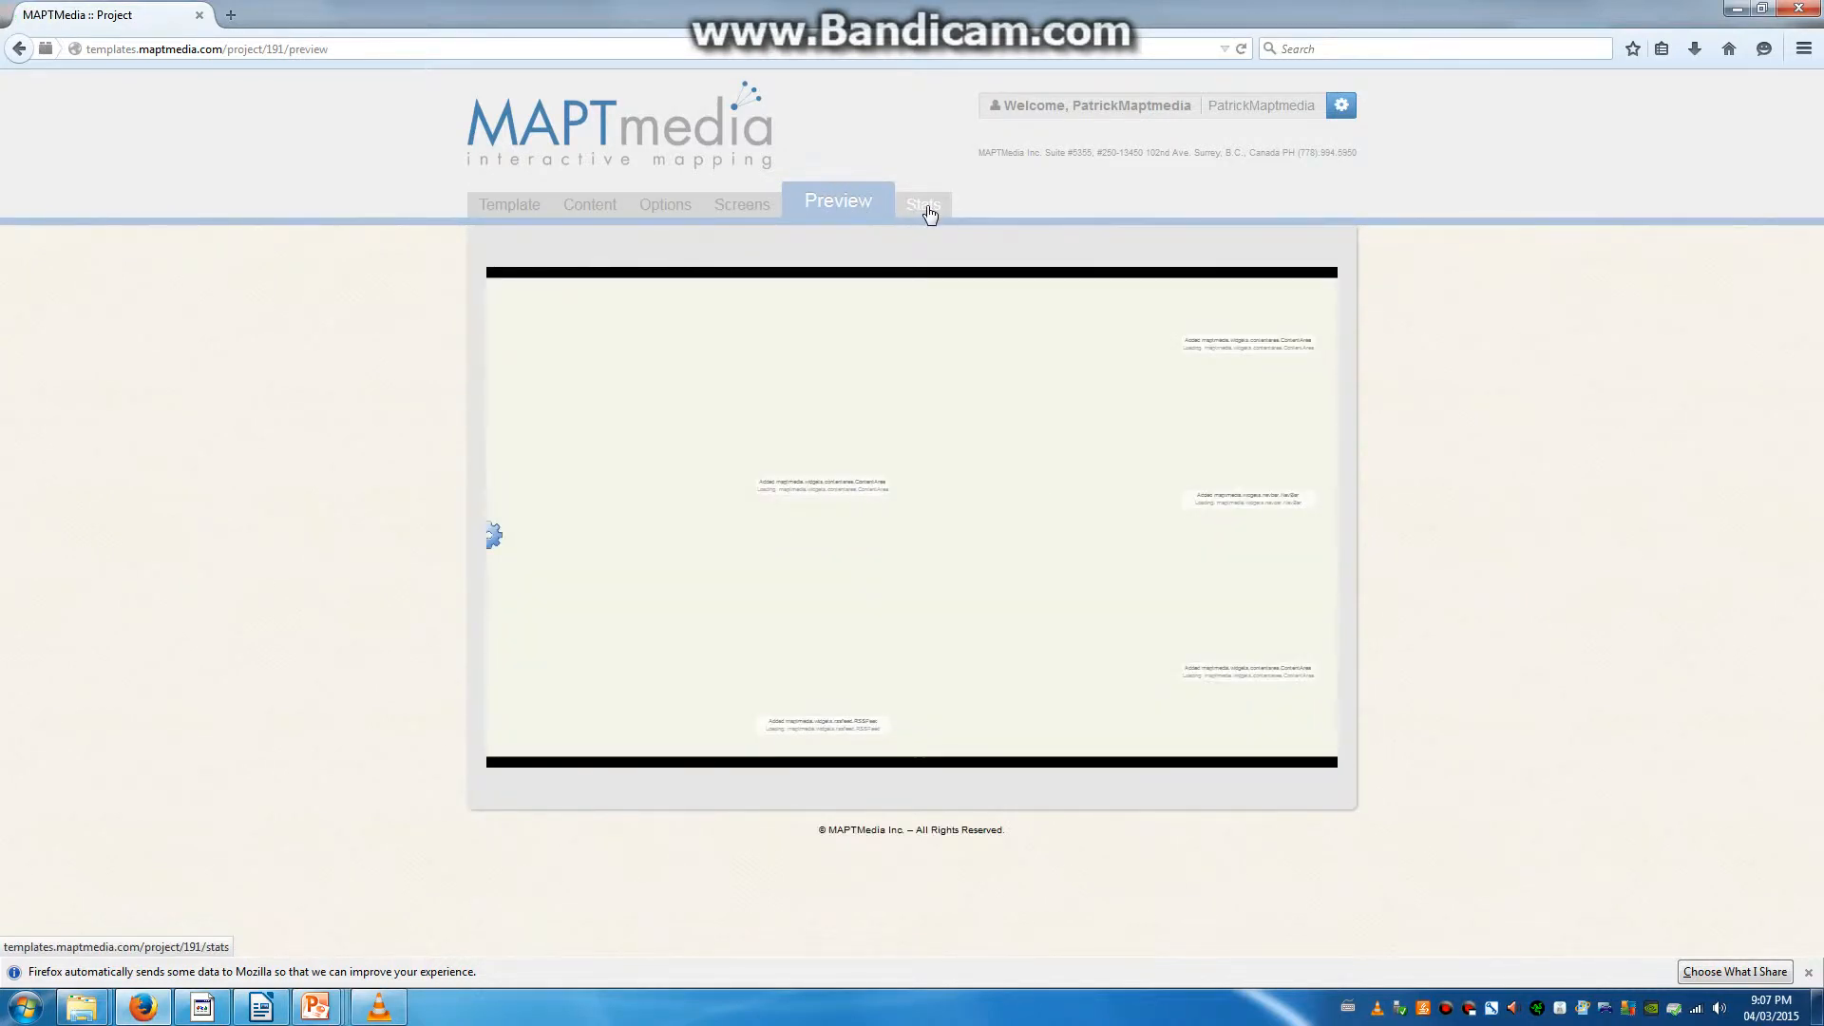
left_click(927, 207)
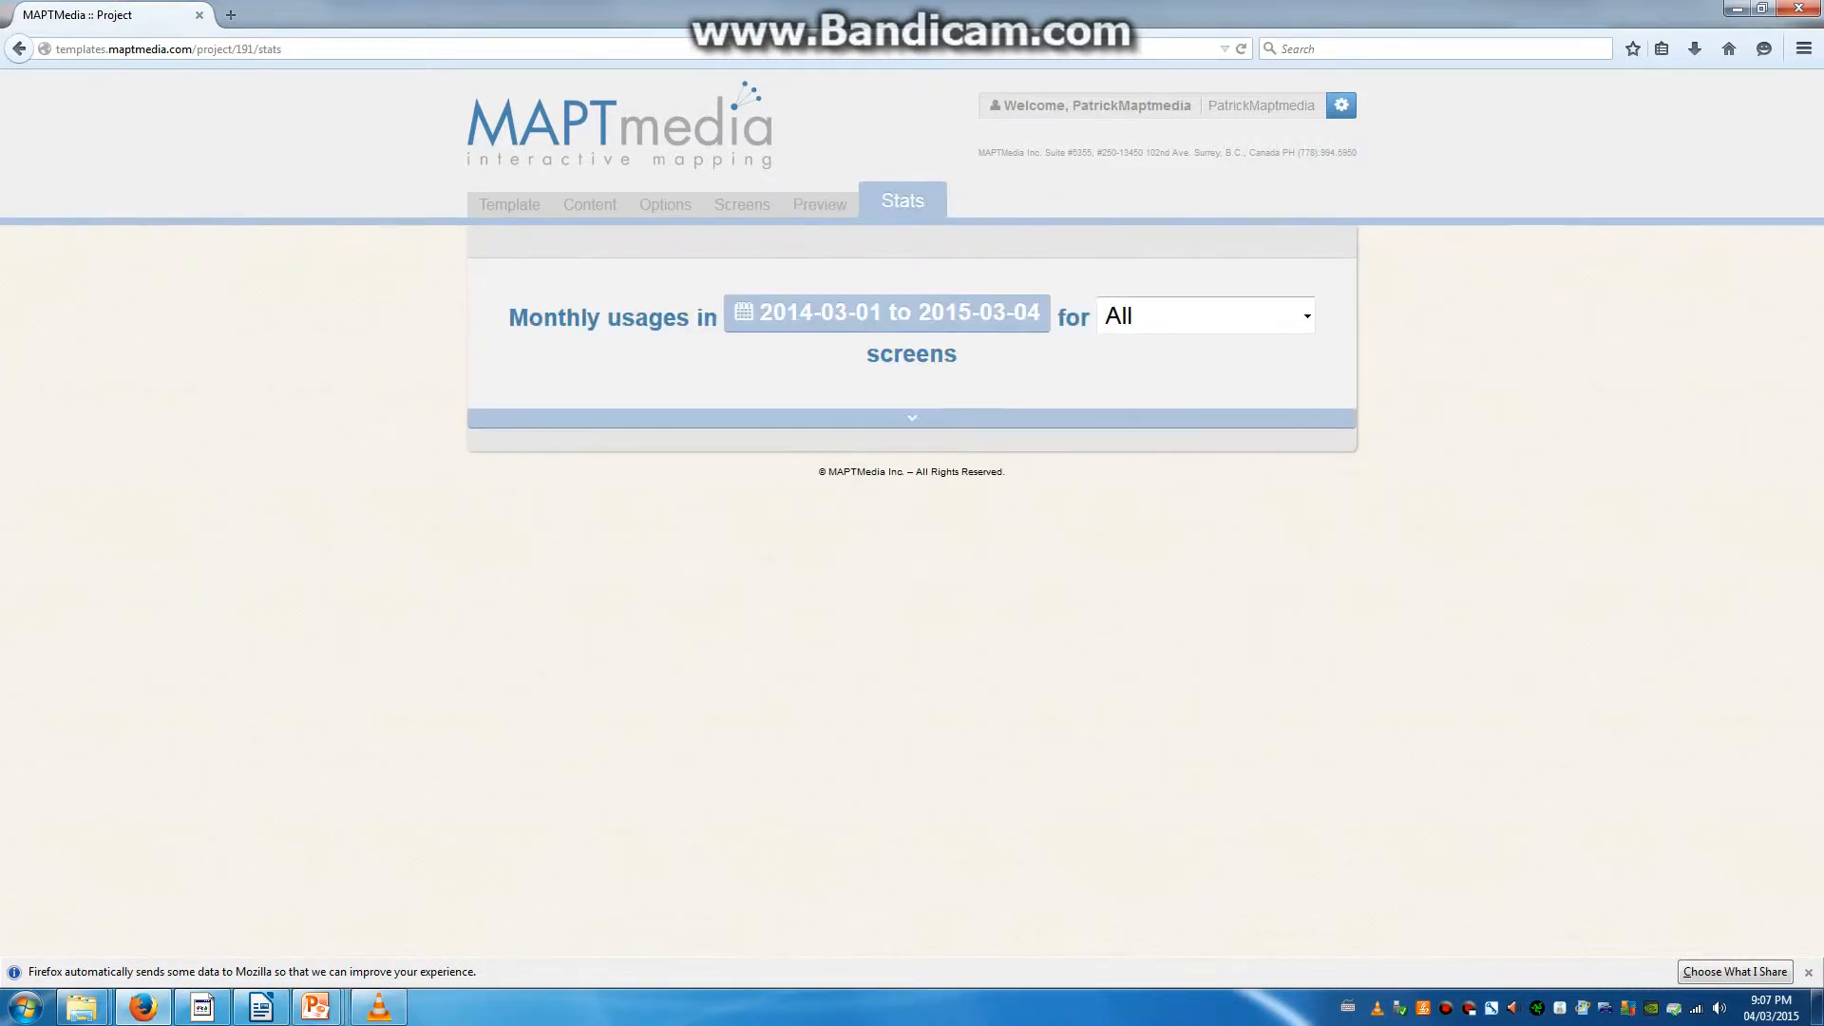
left_click(1342, 106)
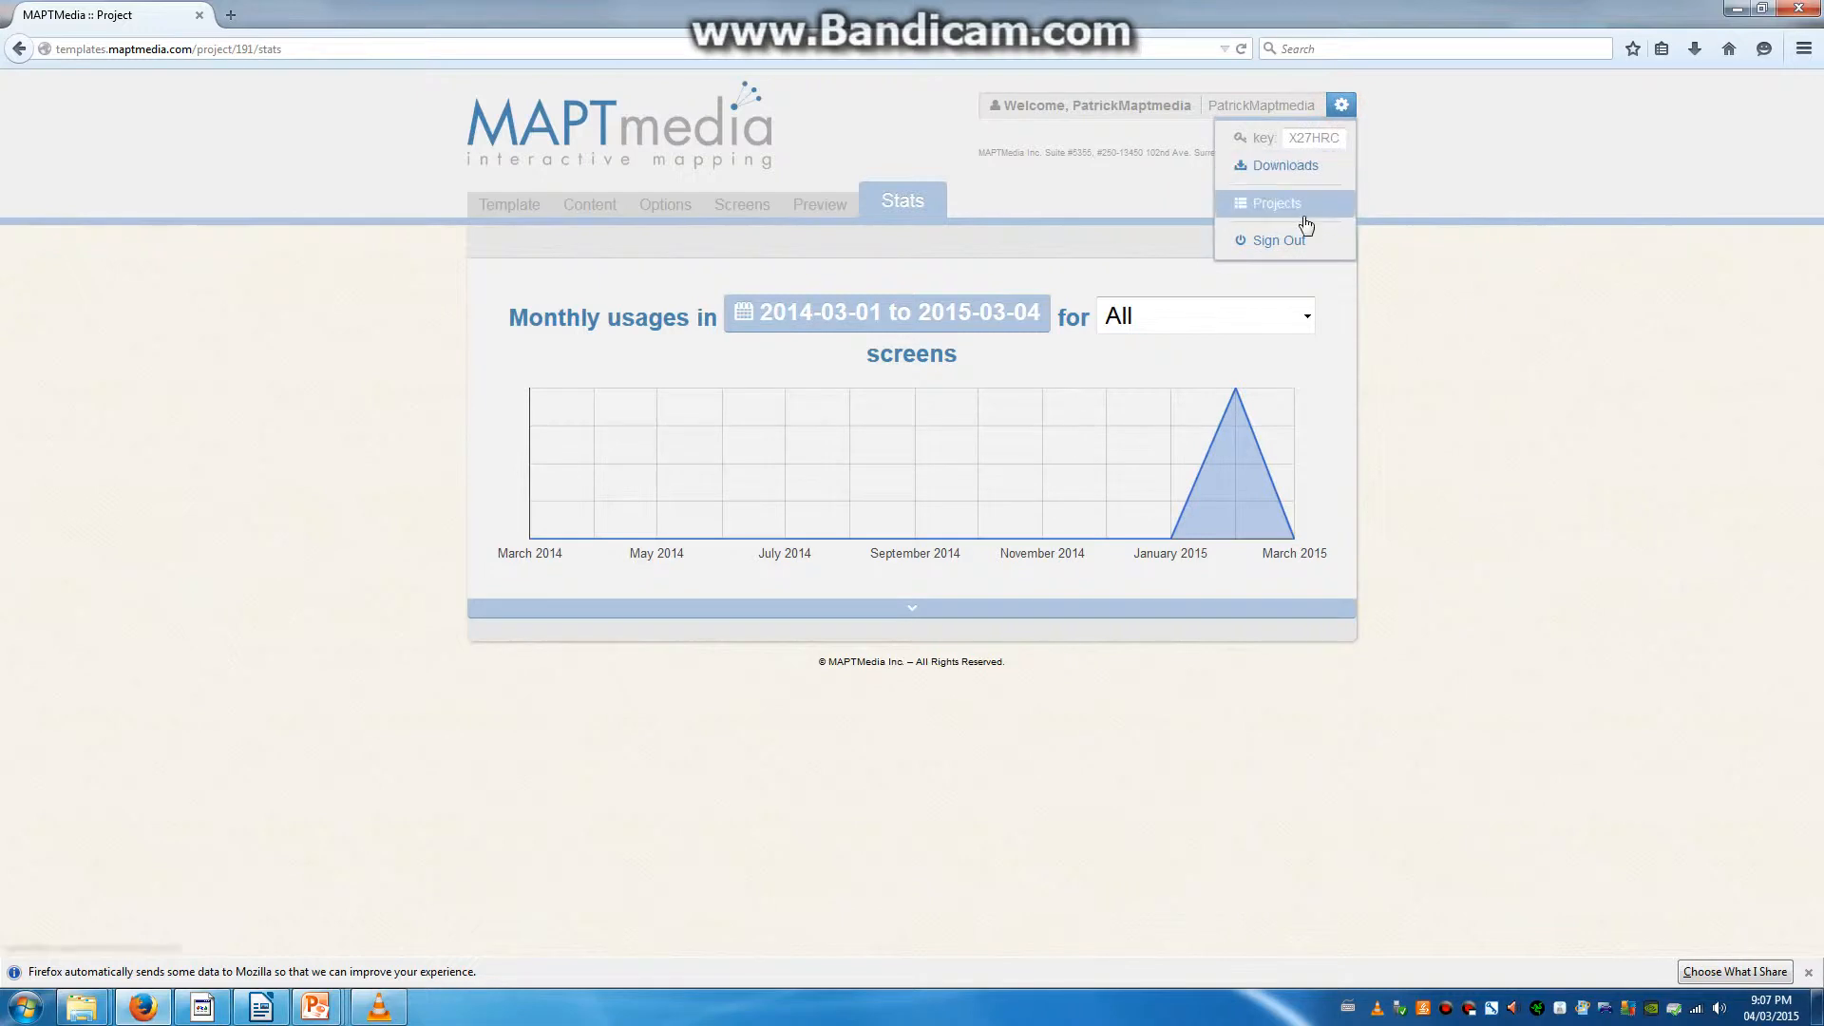
Step: Examine the files in the 2014 picnic images, 2015 picnic and Button images folders of the uploaded content
left_click(591, 214)
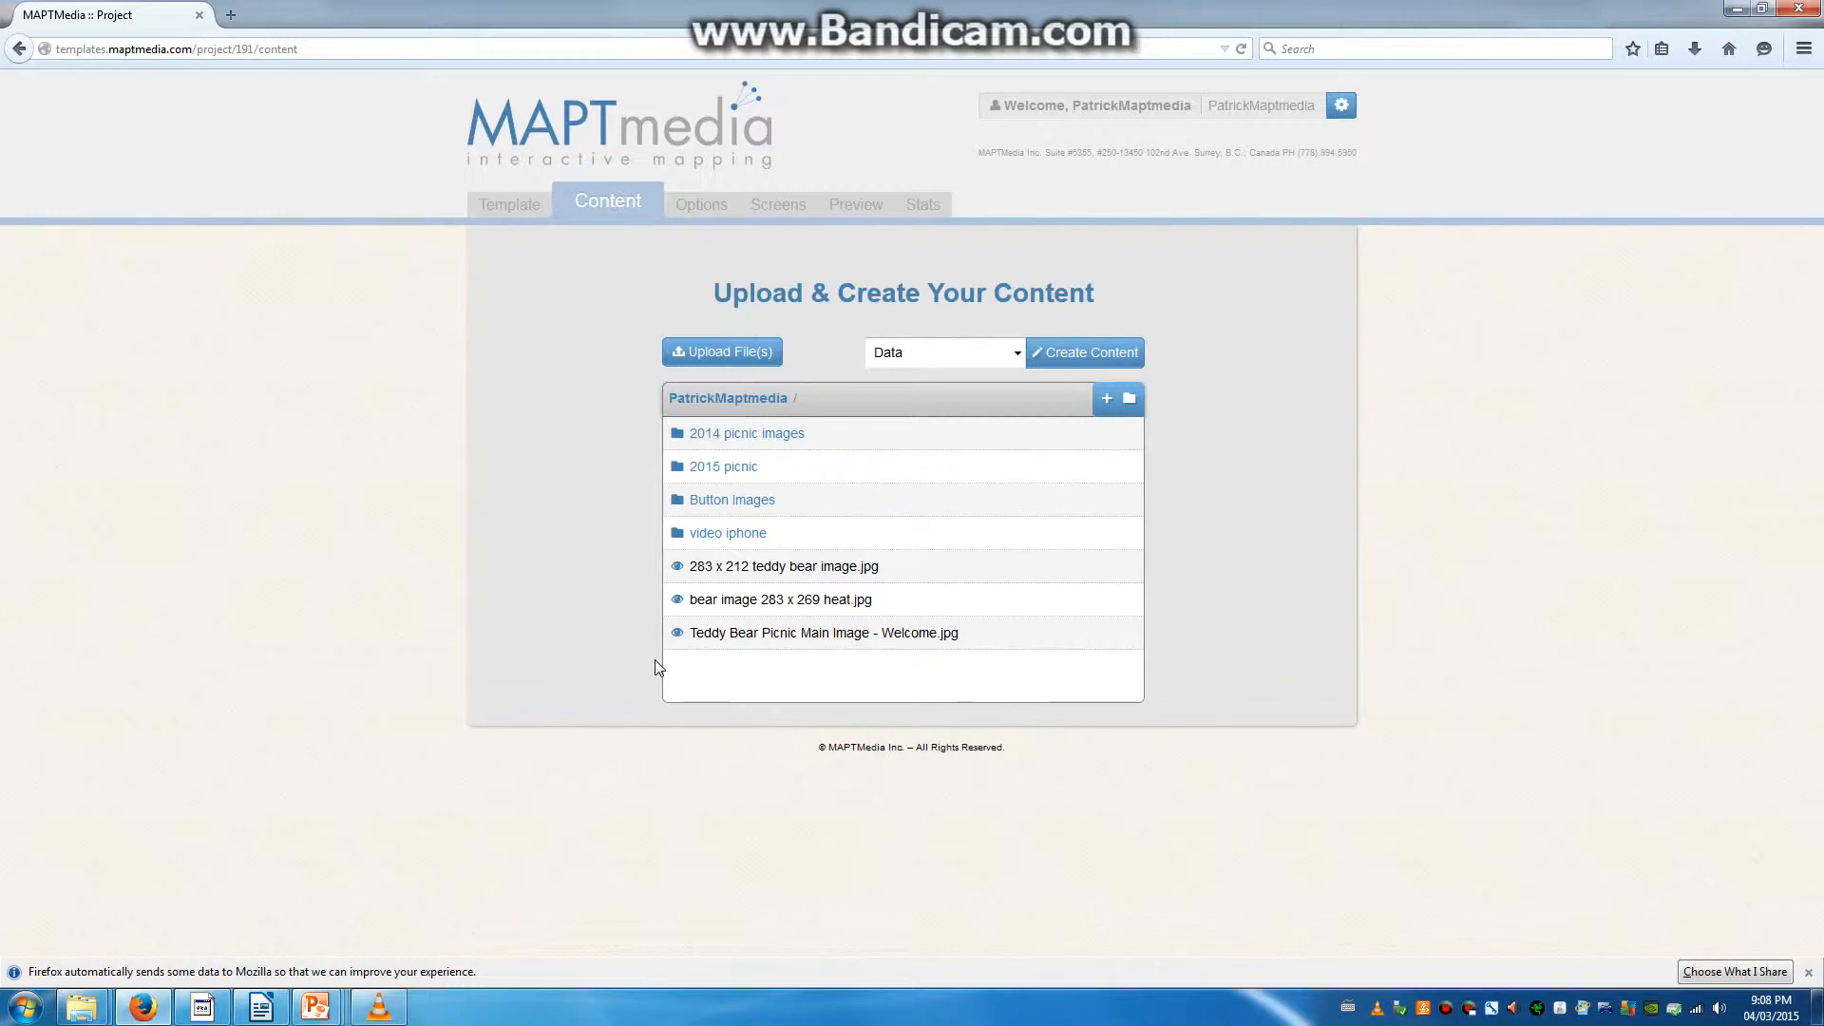
left_click(688, 434)
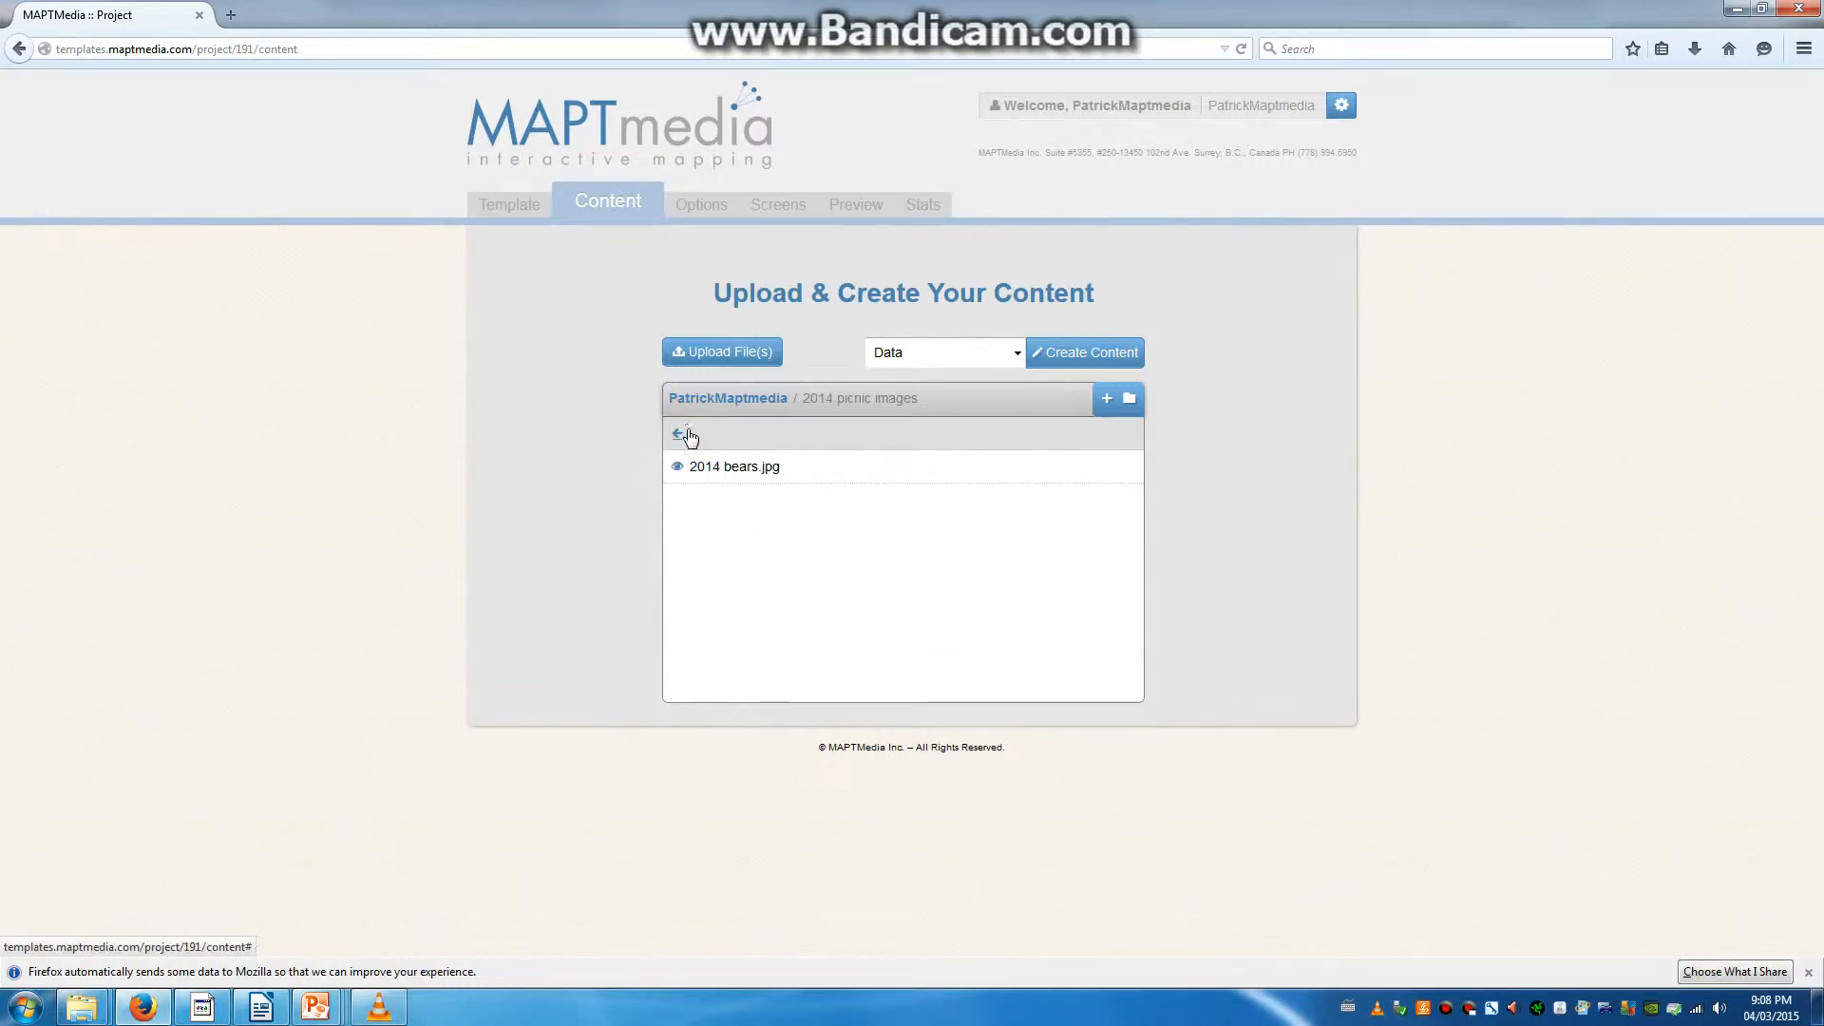
left_click(688, 435)
left_click(698, 473)
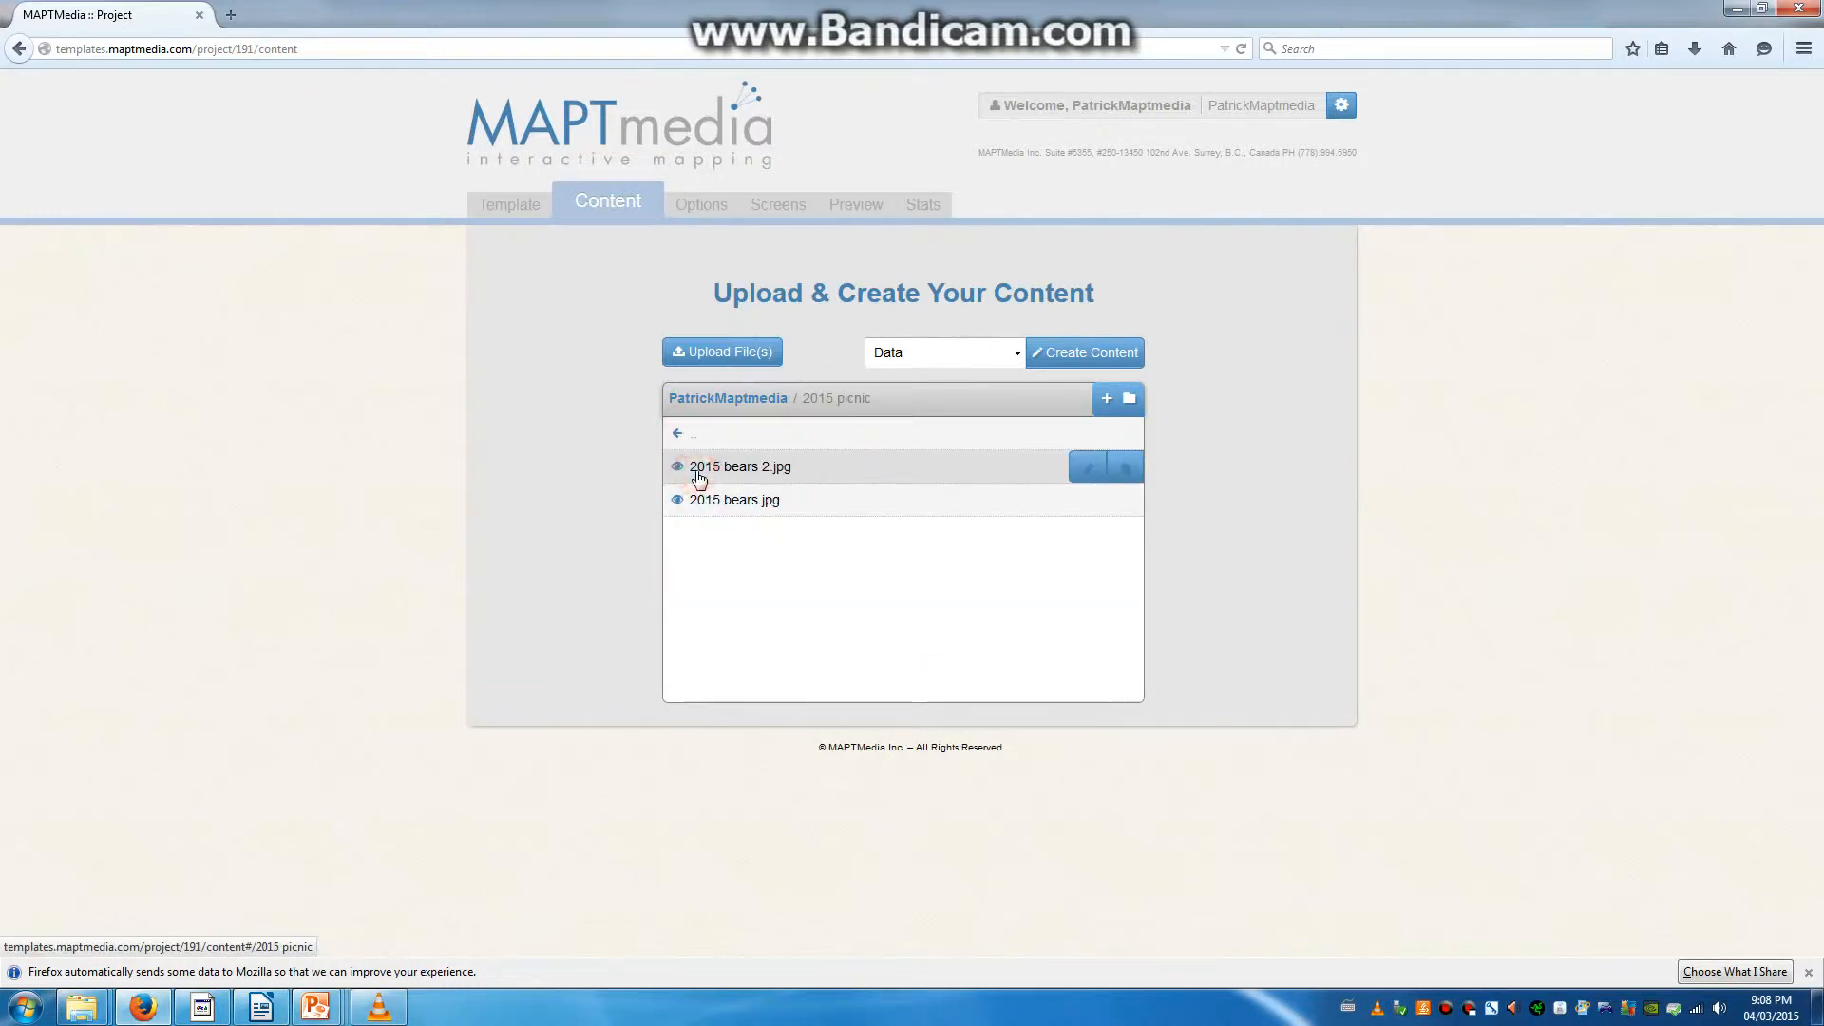
left_click(682, 434)
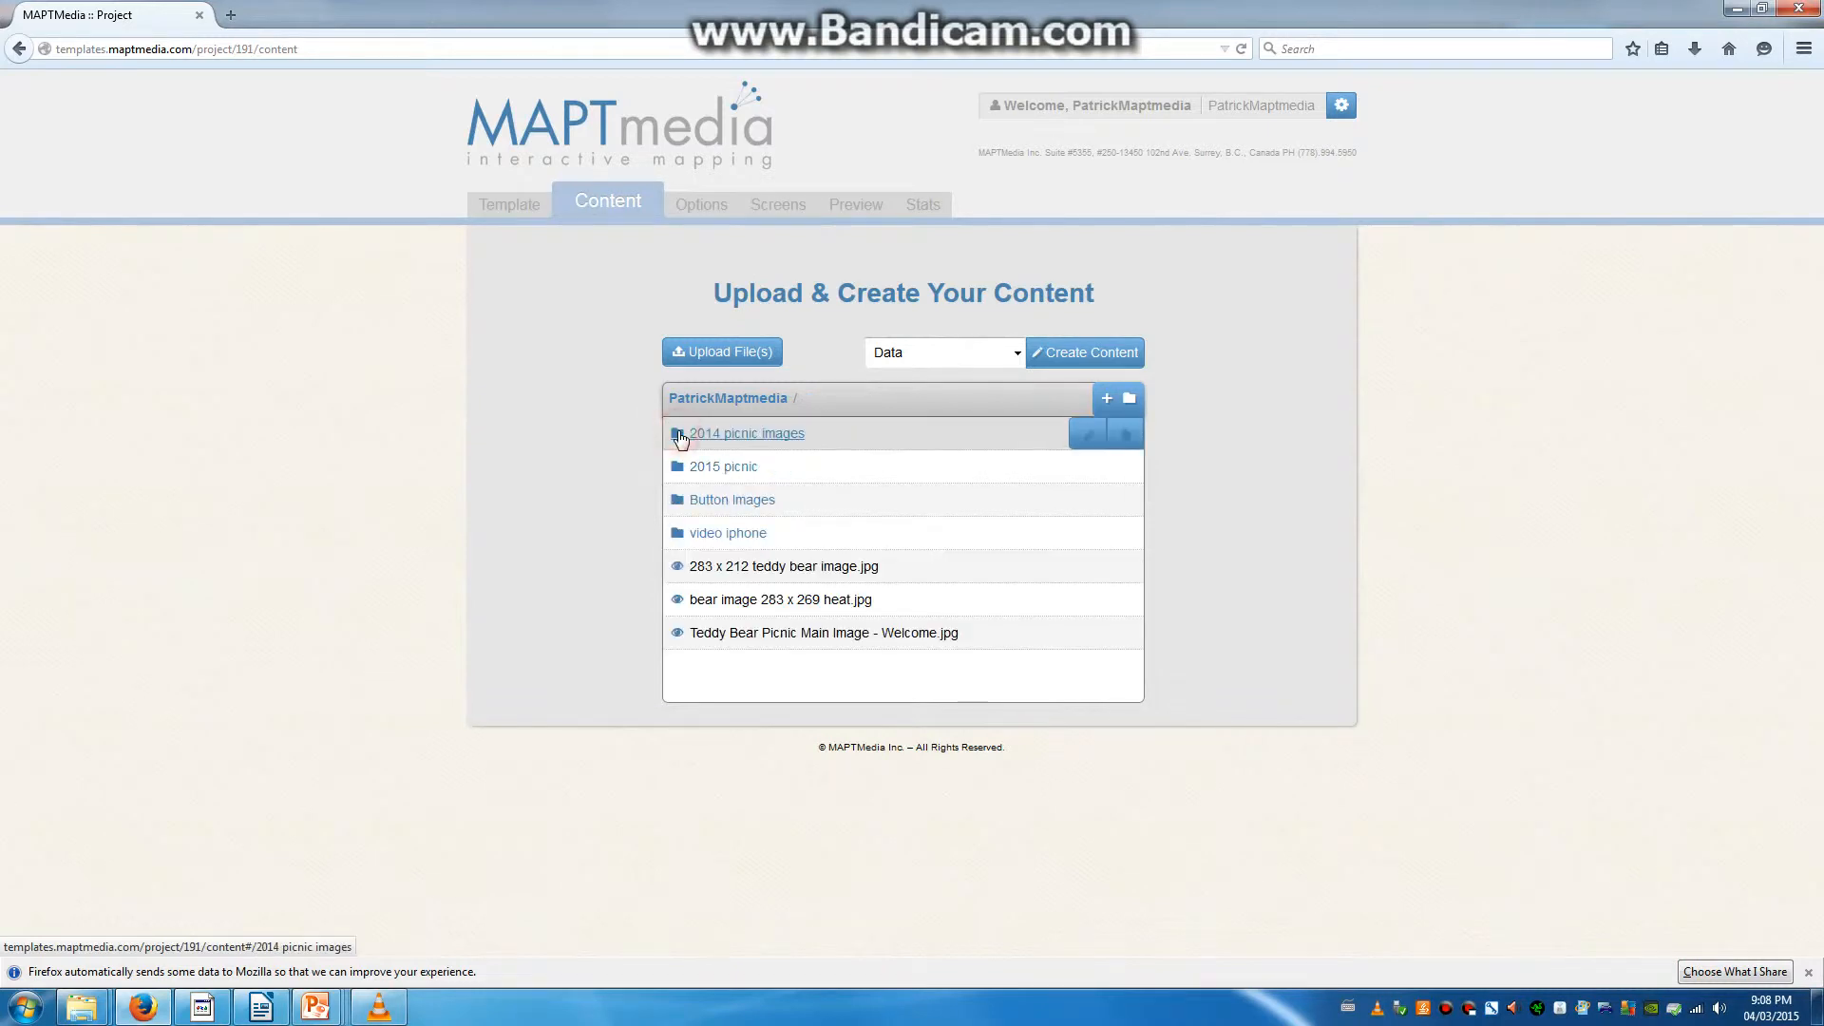
left_click(705, 503)
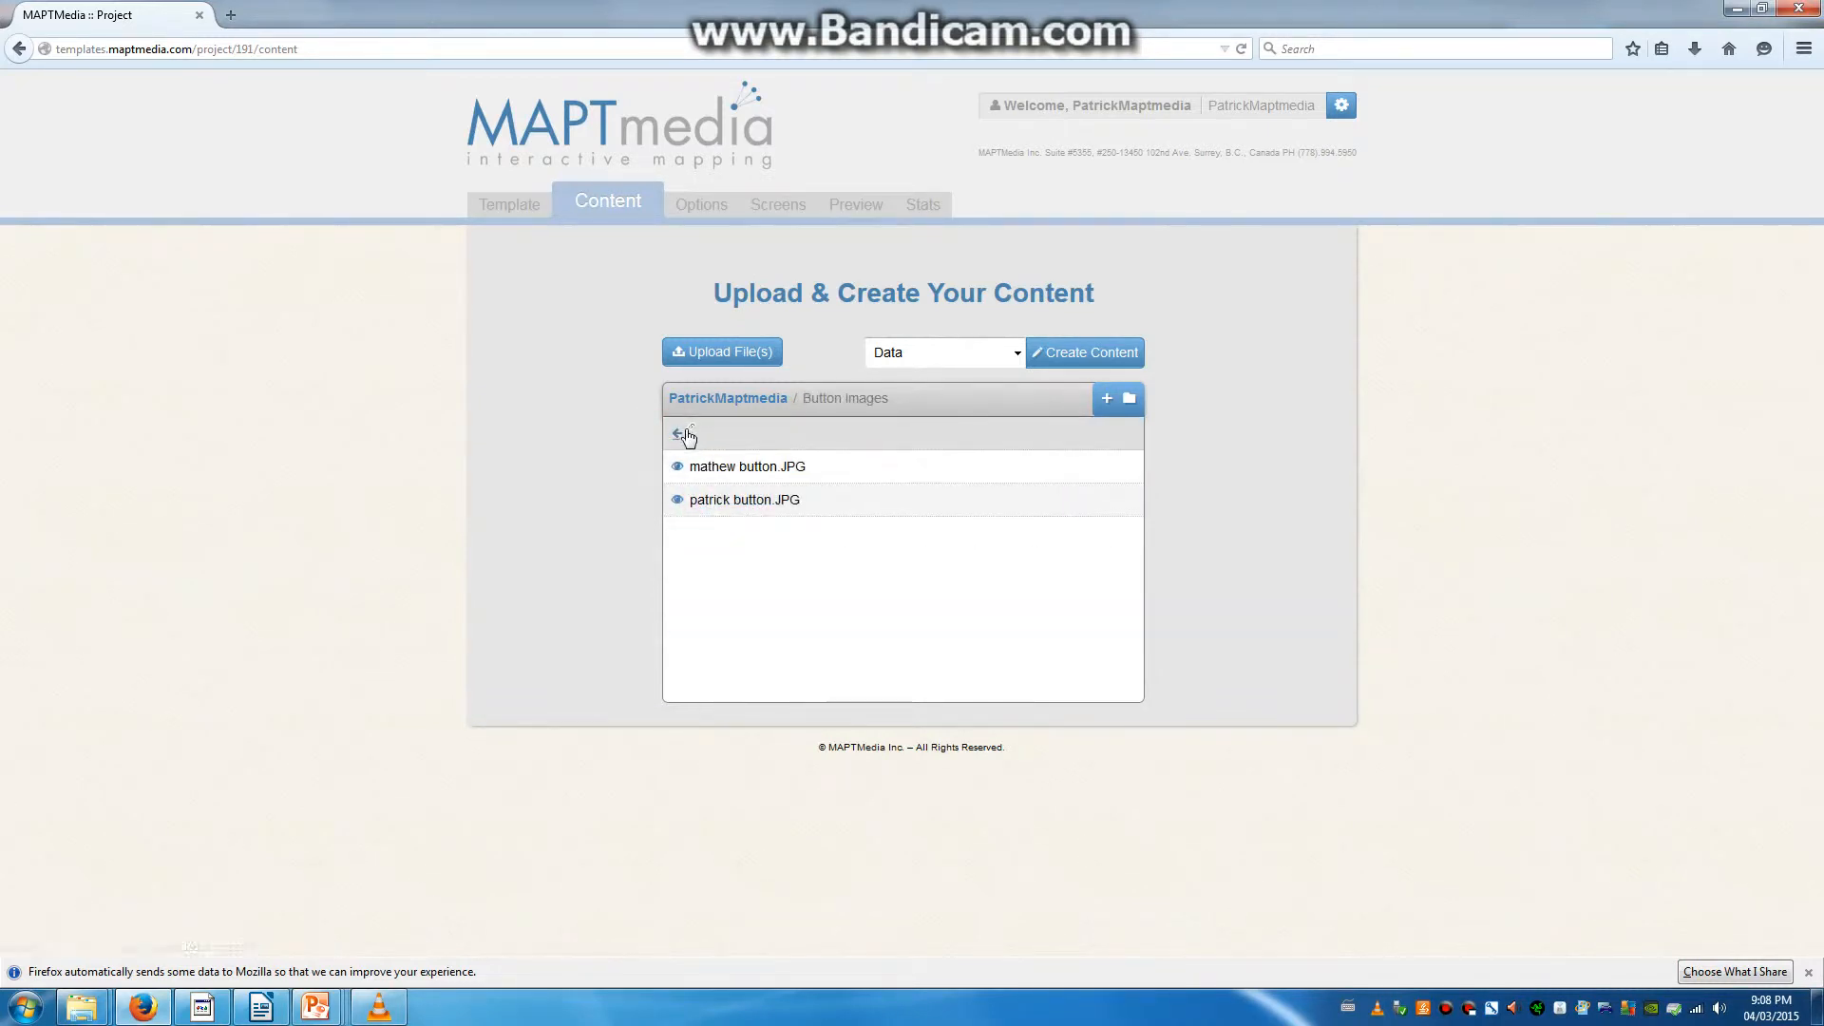
left_click(686, 435)
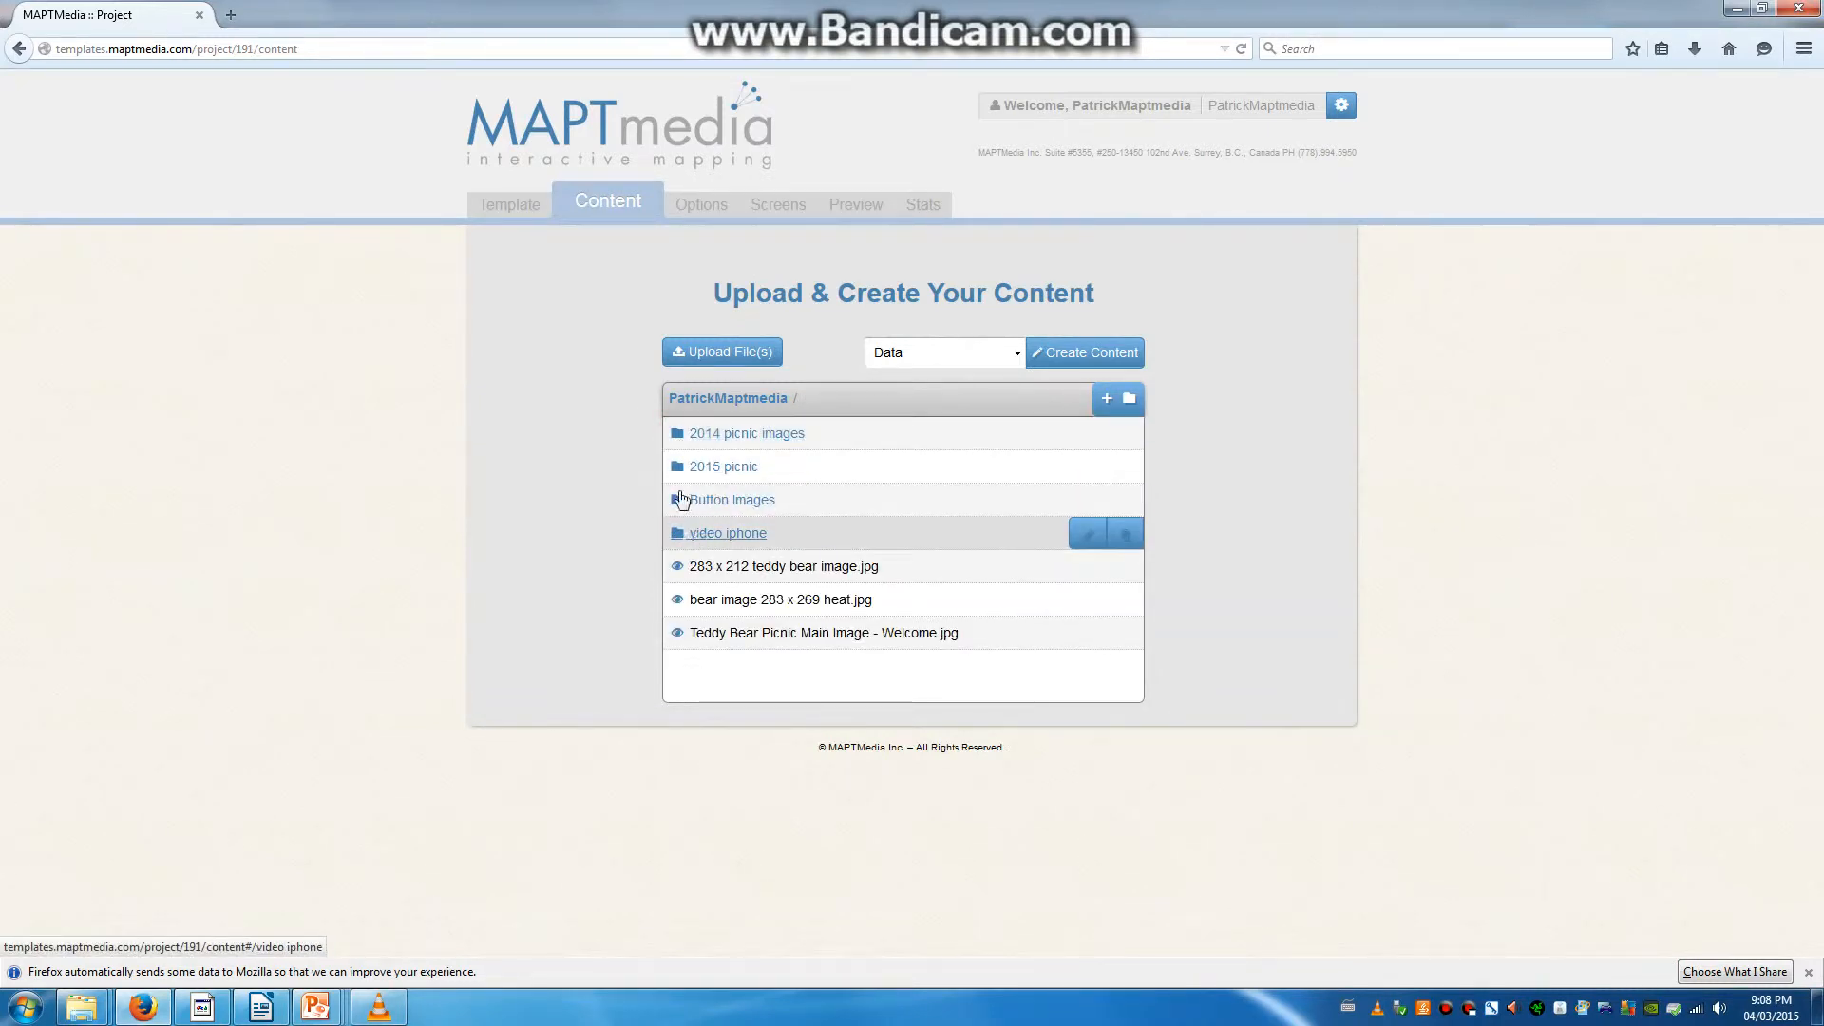
Step: Review the template layout alongside the uploaded content and inspect the items assigned to the Content Area widget
left_click(514, 203)
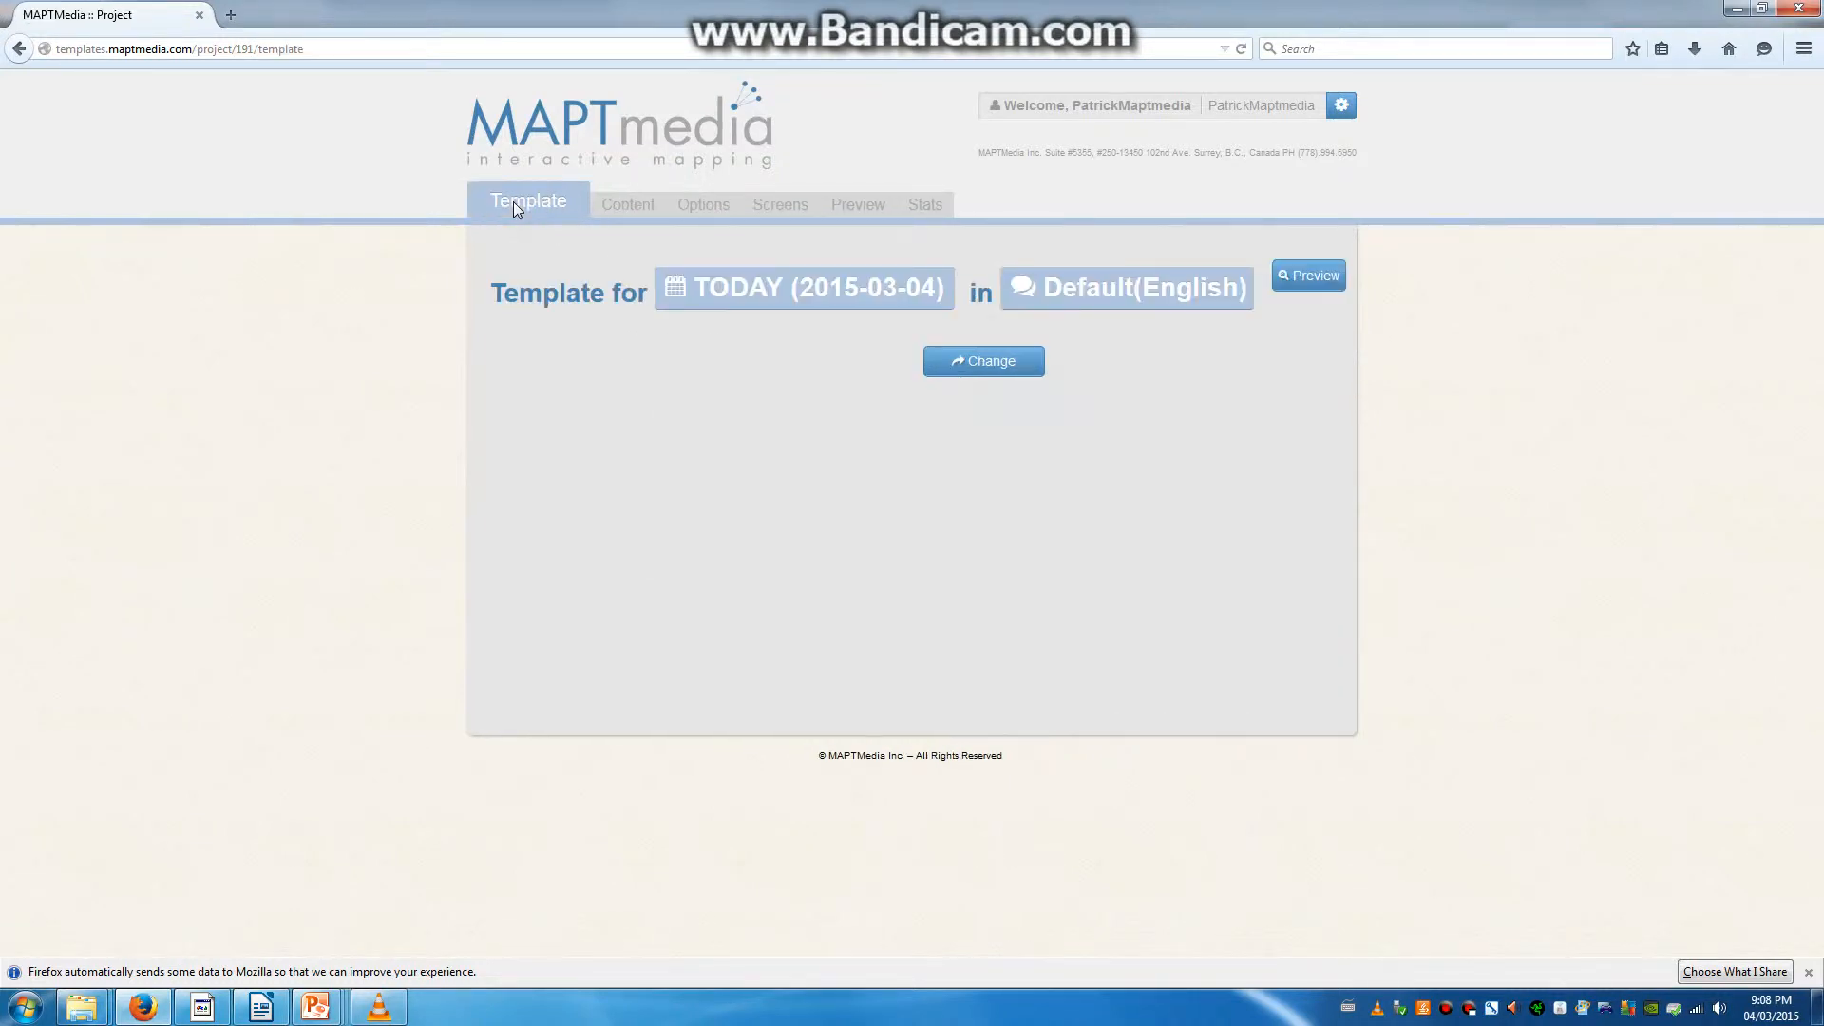
left_click(617, 206)
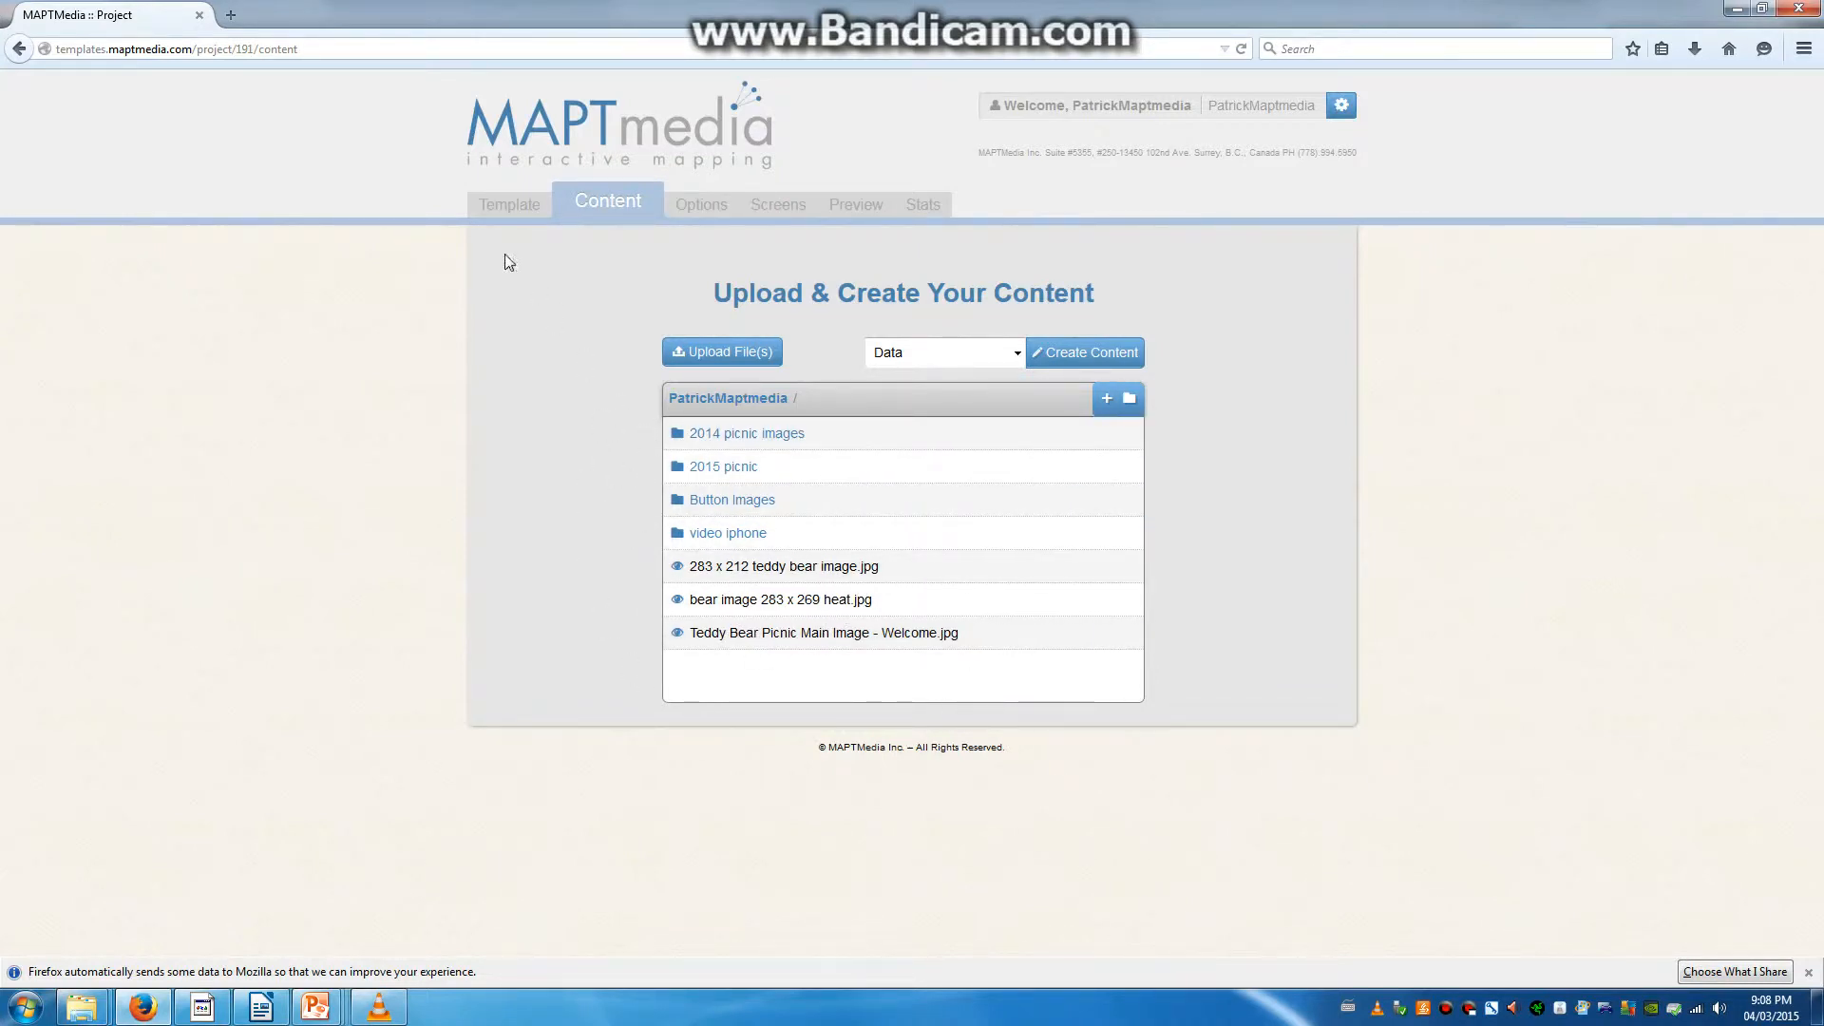
left_click(503, 211)
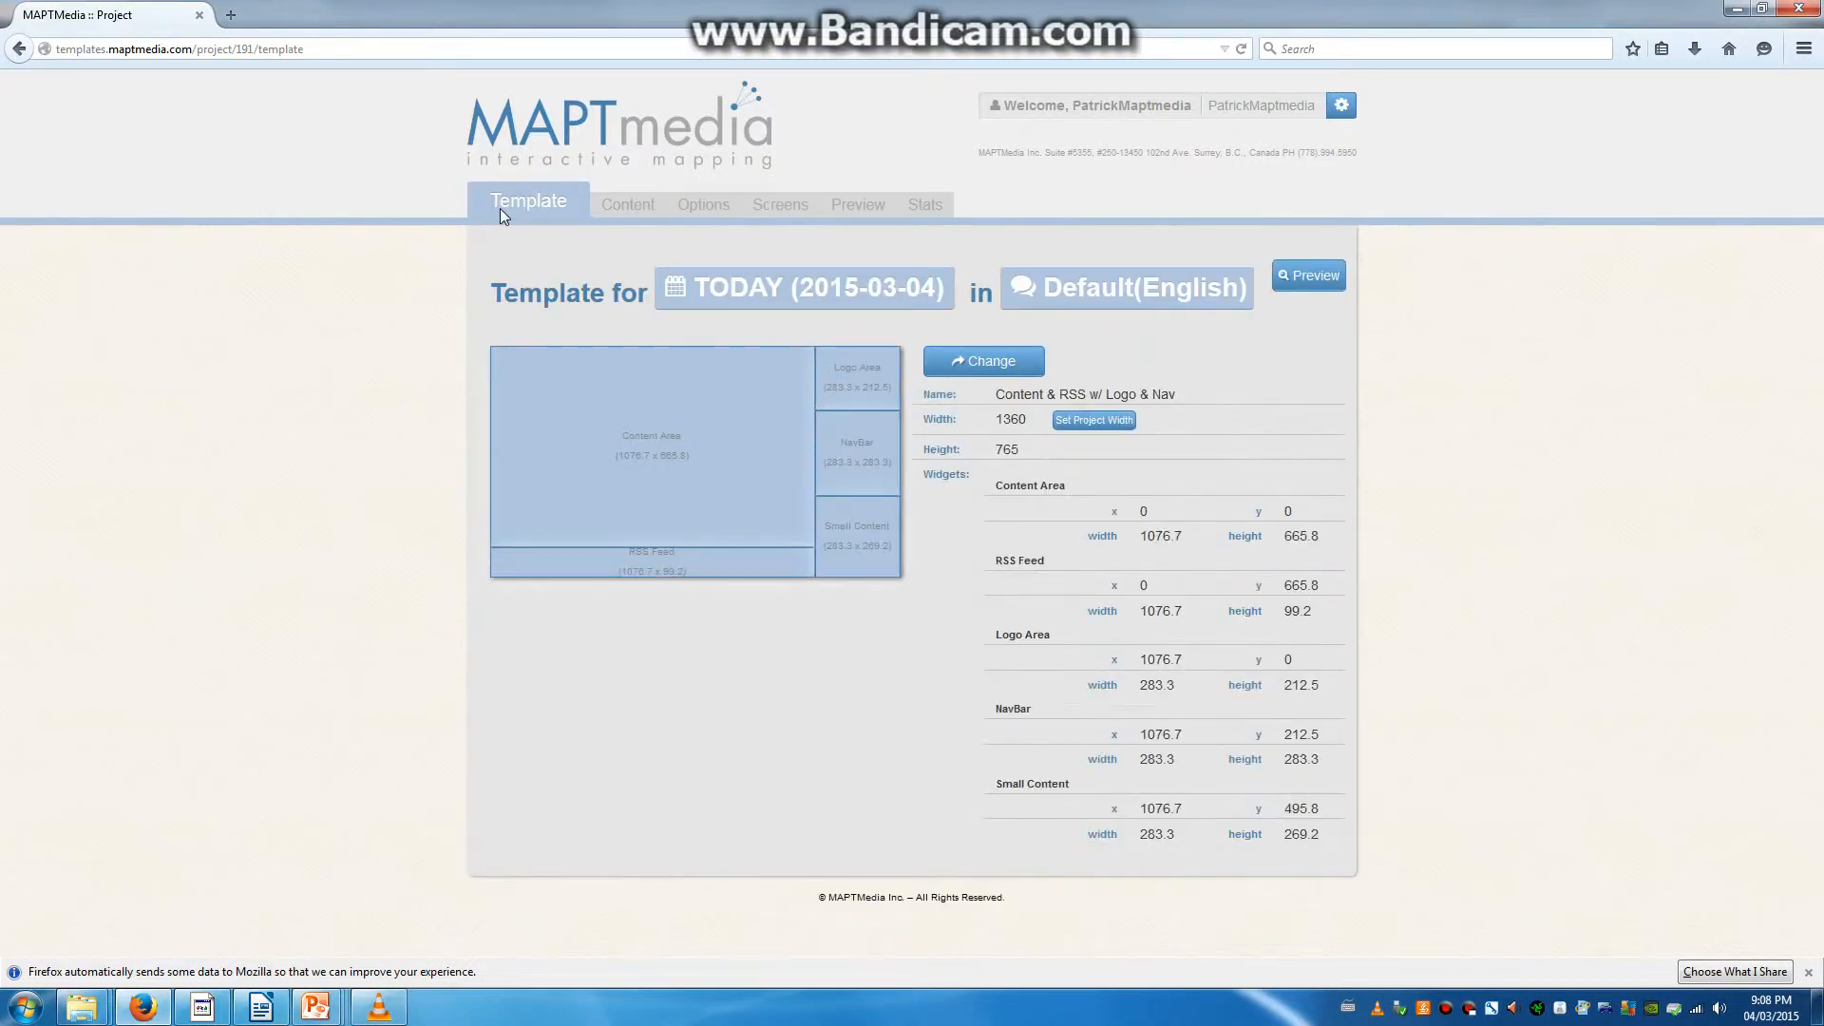
left_click(699, 530)
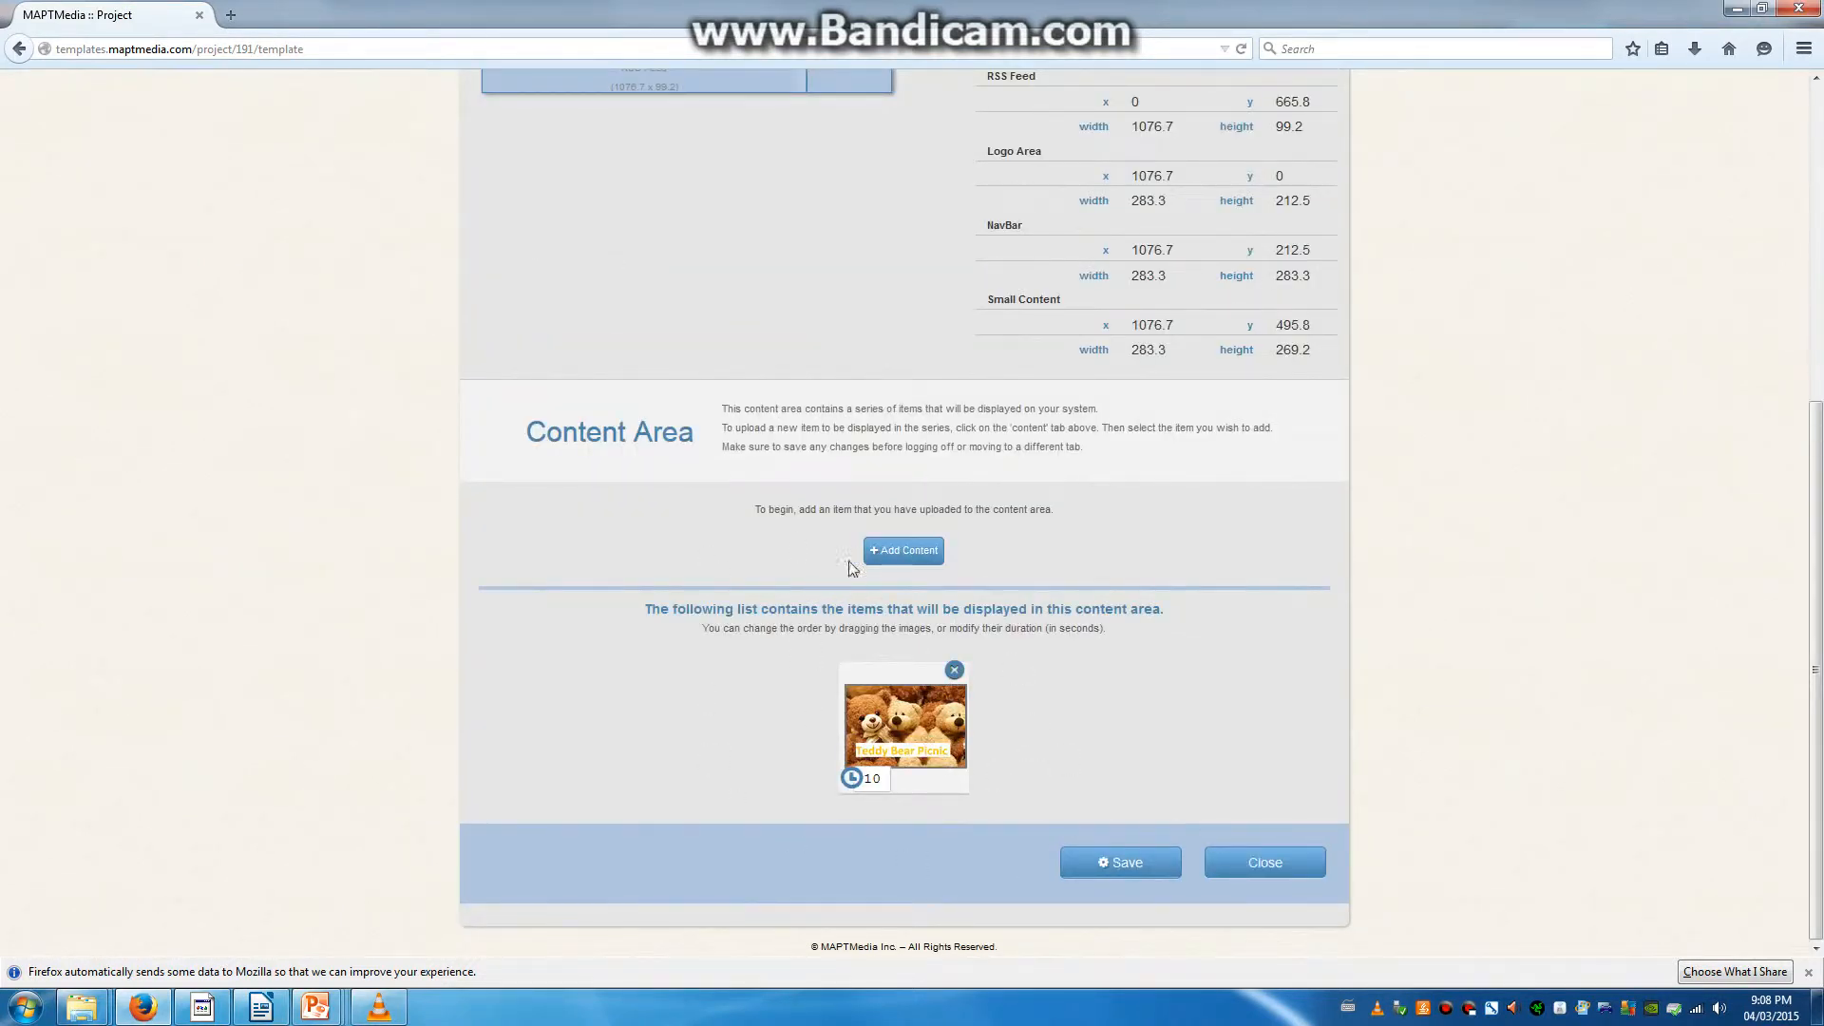
scroll(953, 470, "up", 5)
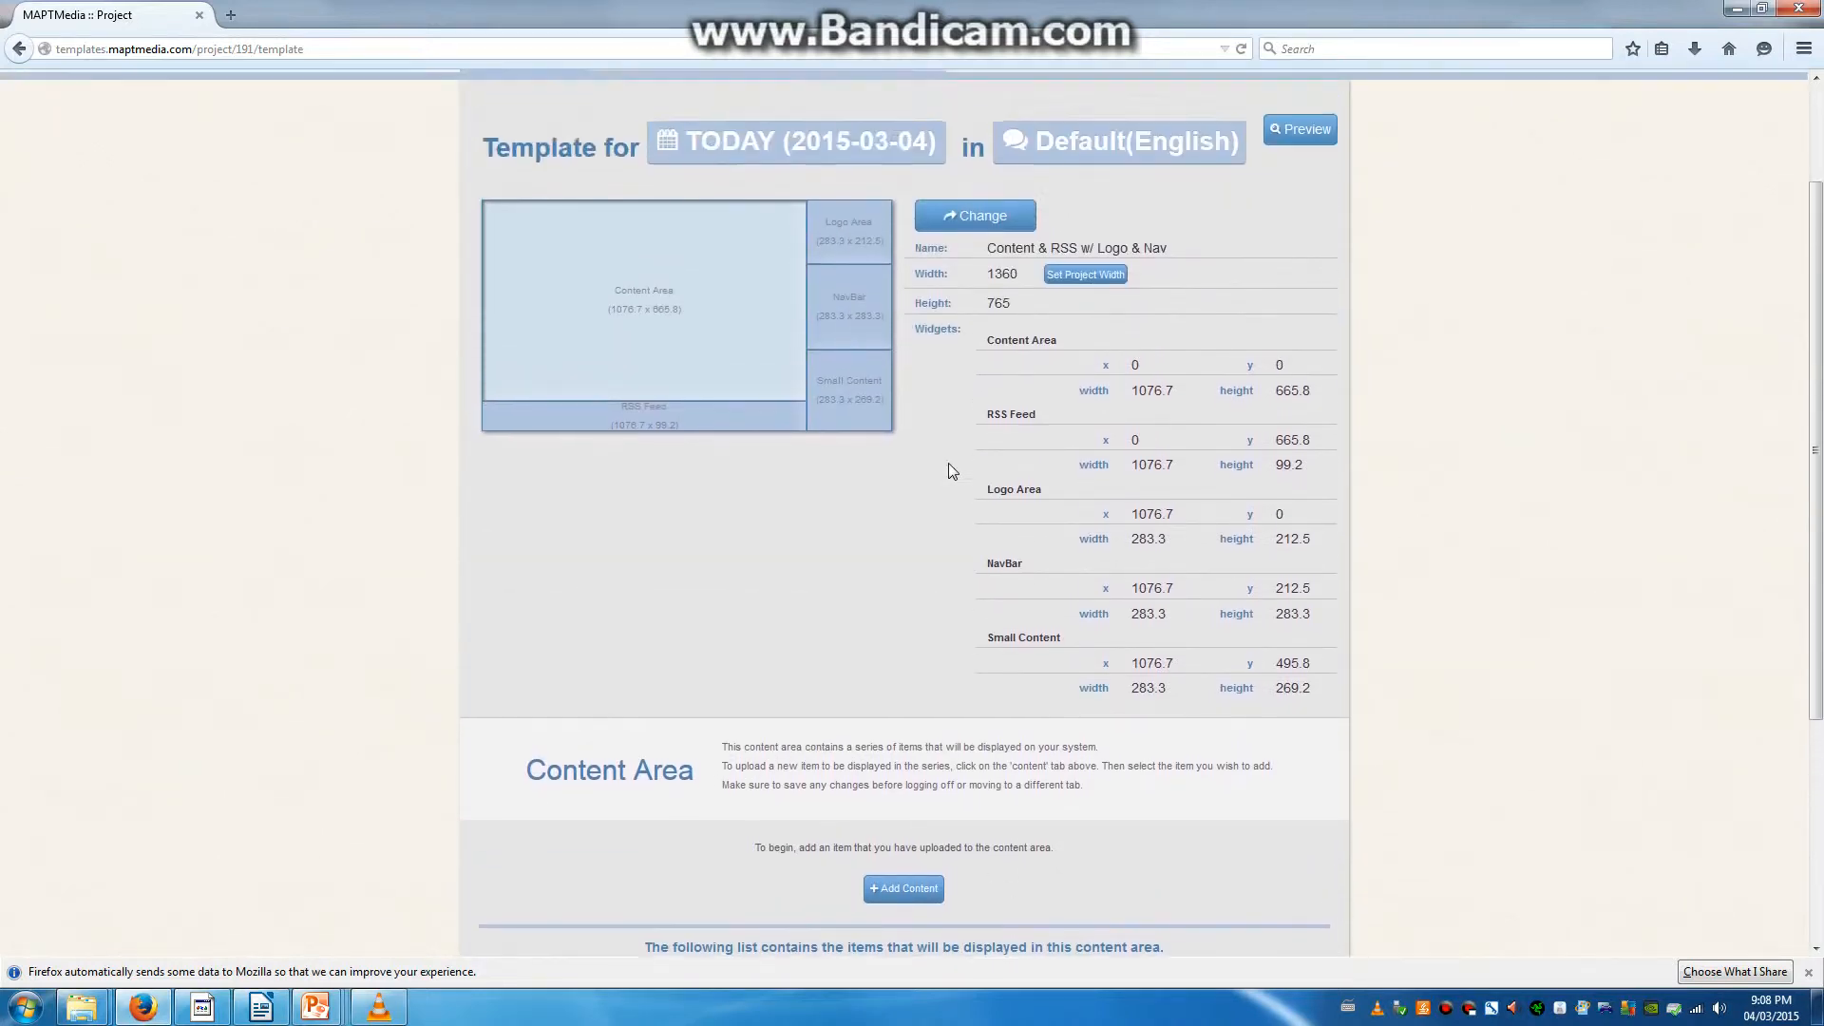
Step: Reopen the template's Content Area widget and review its instructions, add-content option and display list
left_click(622, 207)
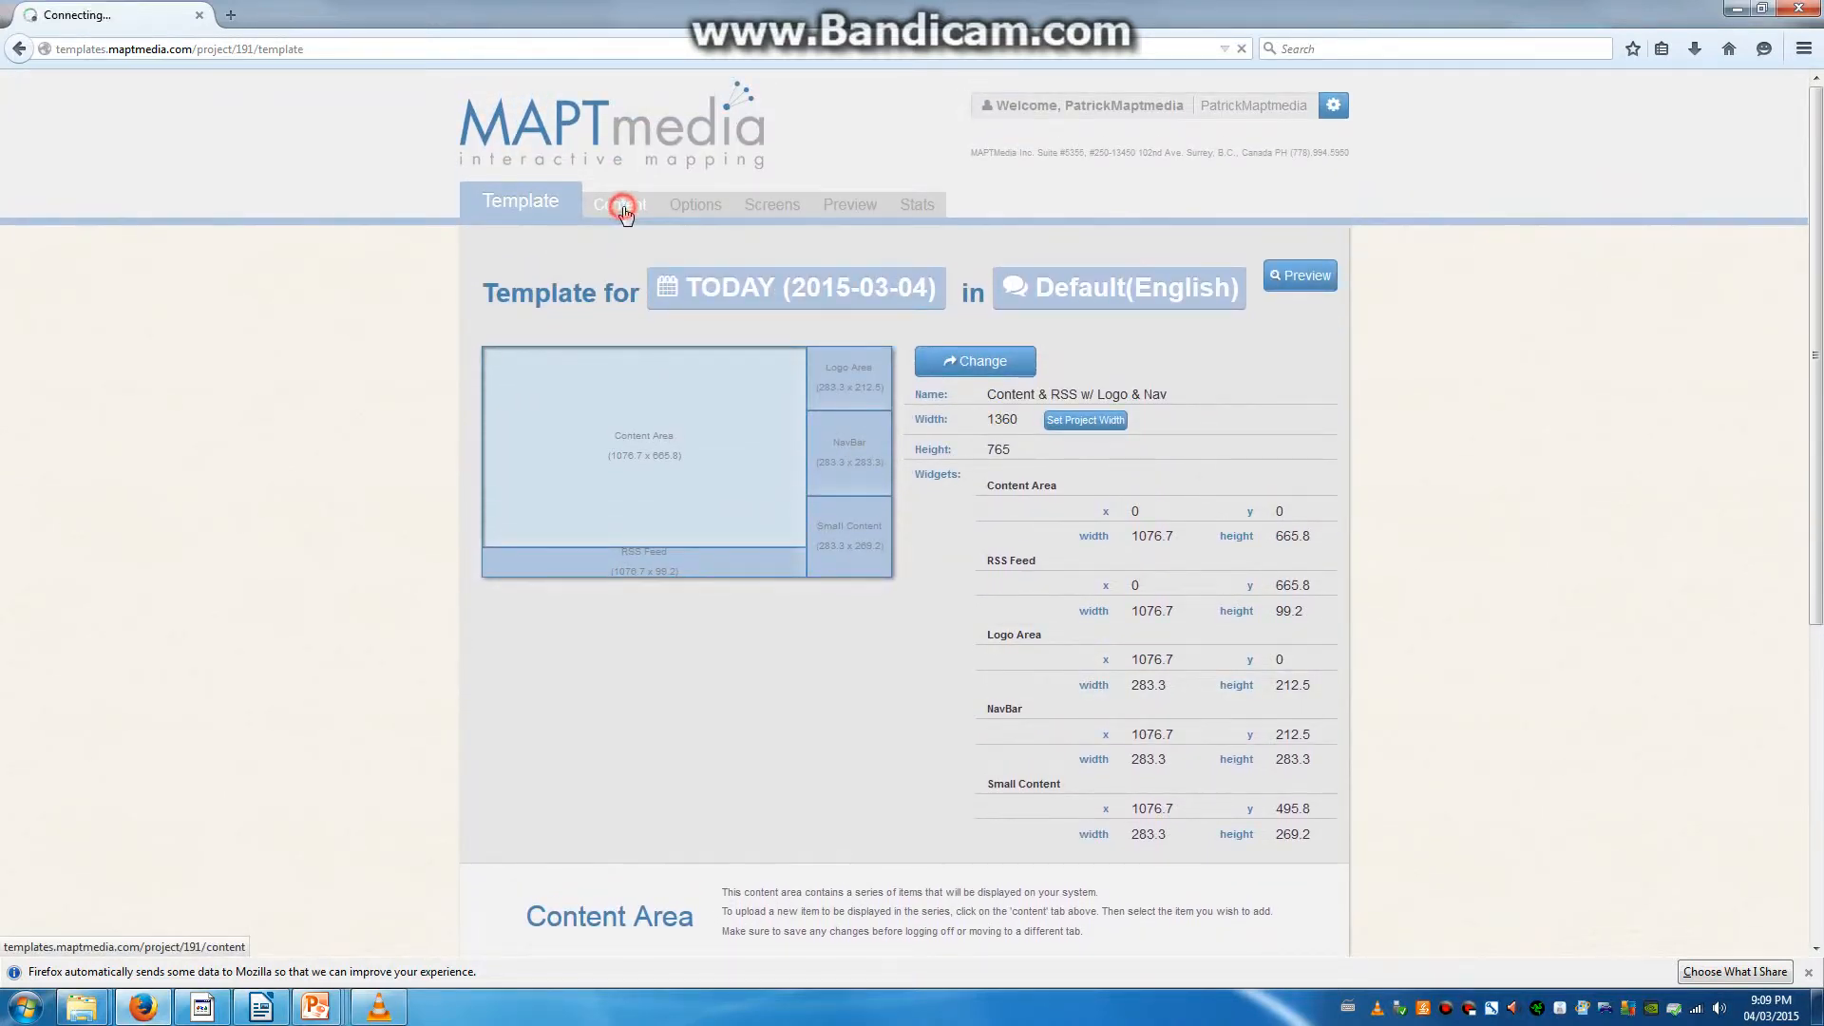
left_click(500, 207)
left_click(629, 445)
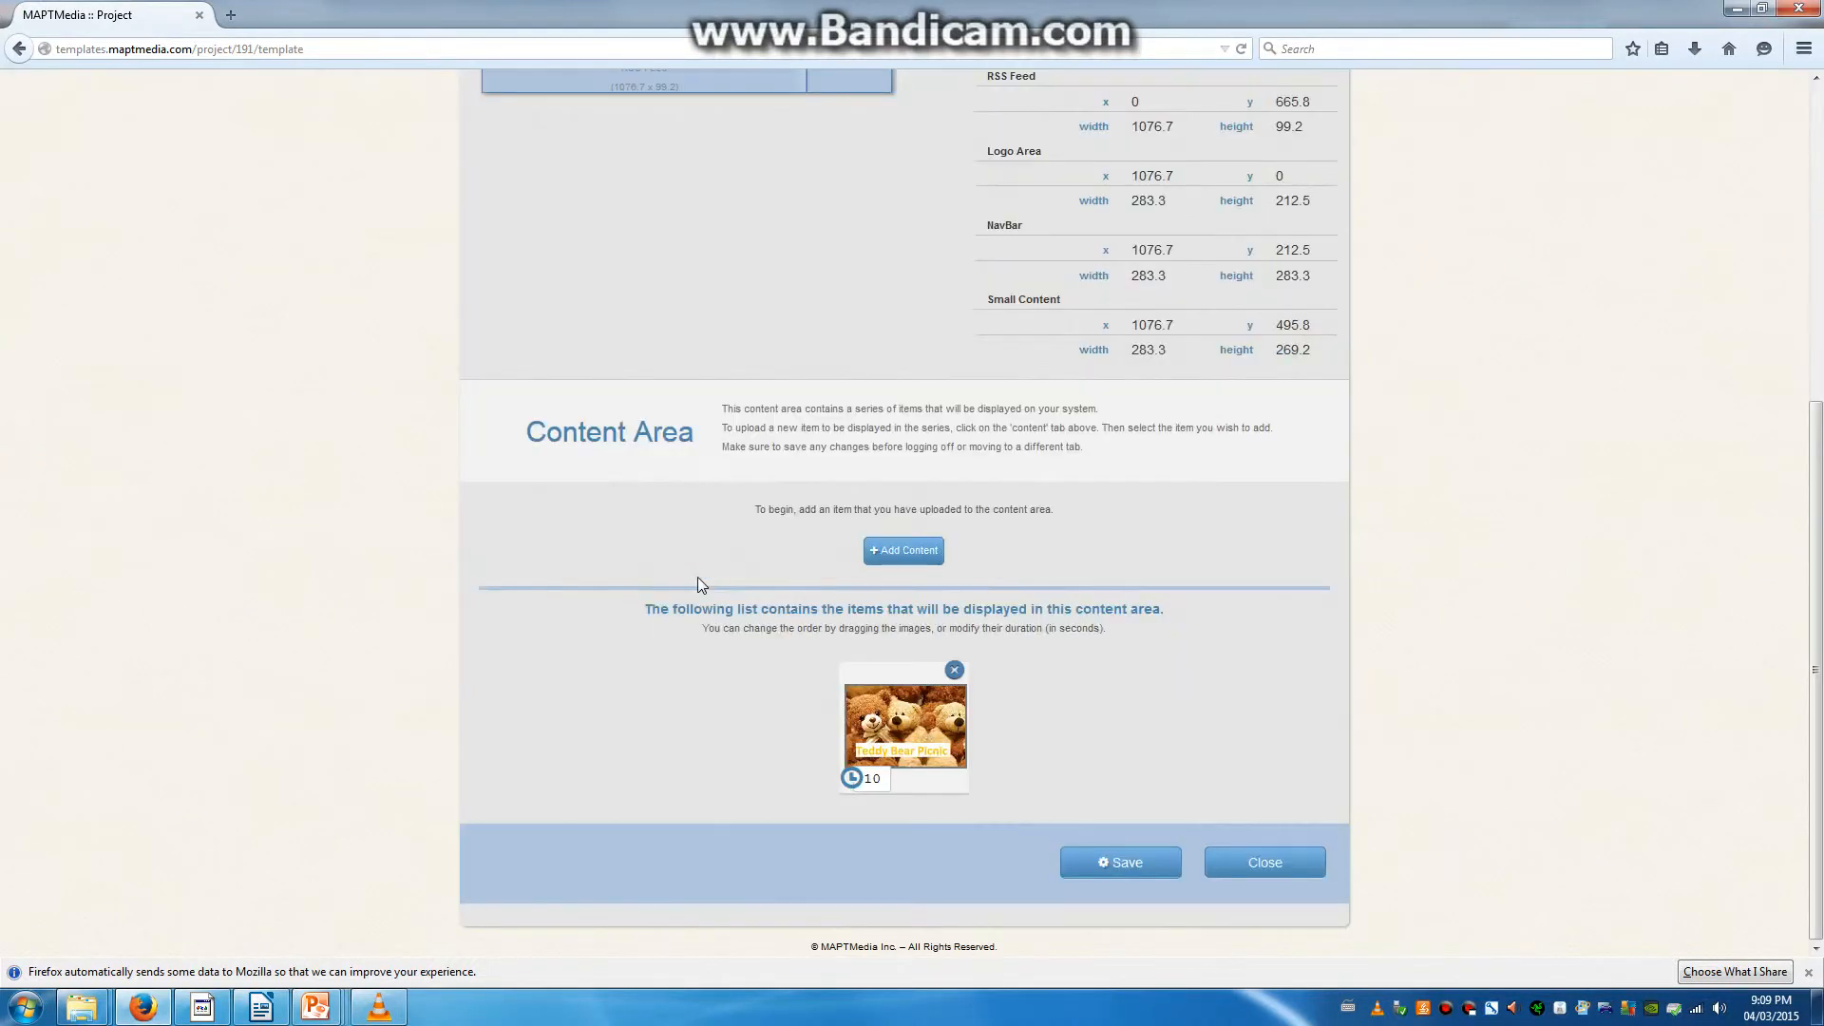
scroll(697, 577, "up", 3)
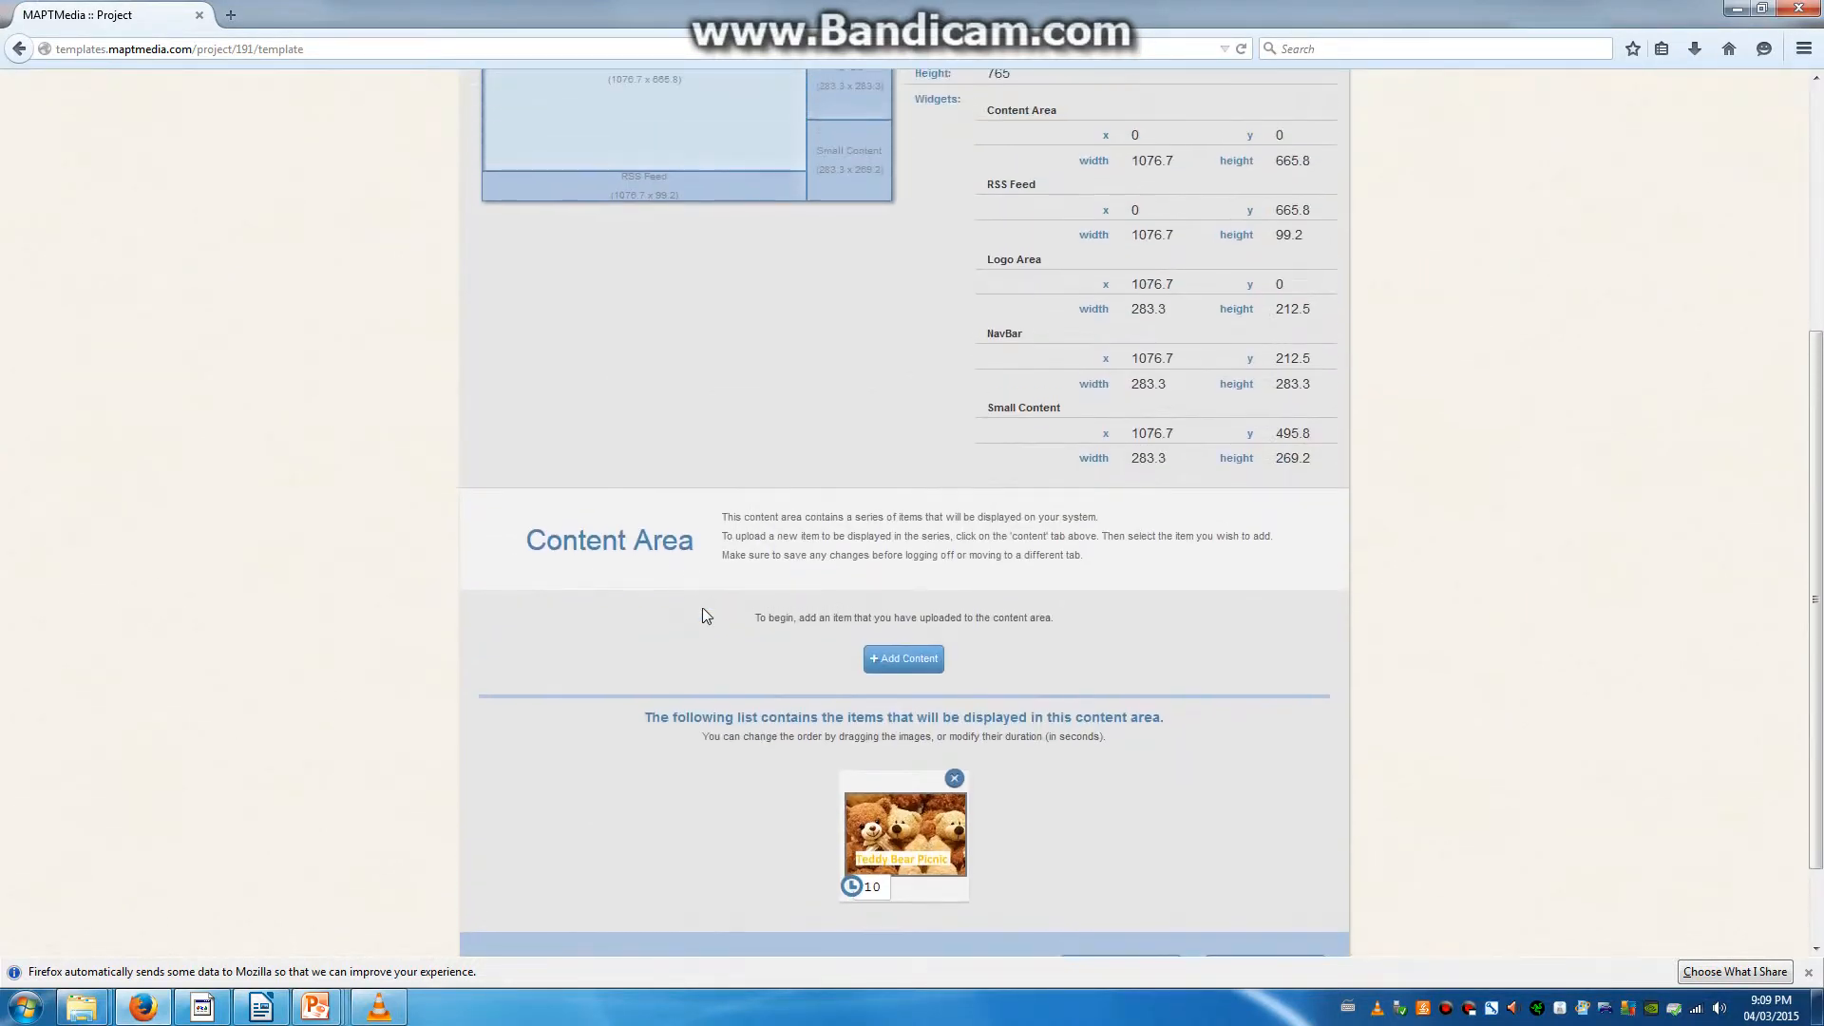
scroll(703, 621, "down", 3)
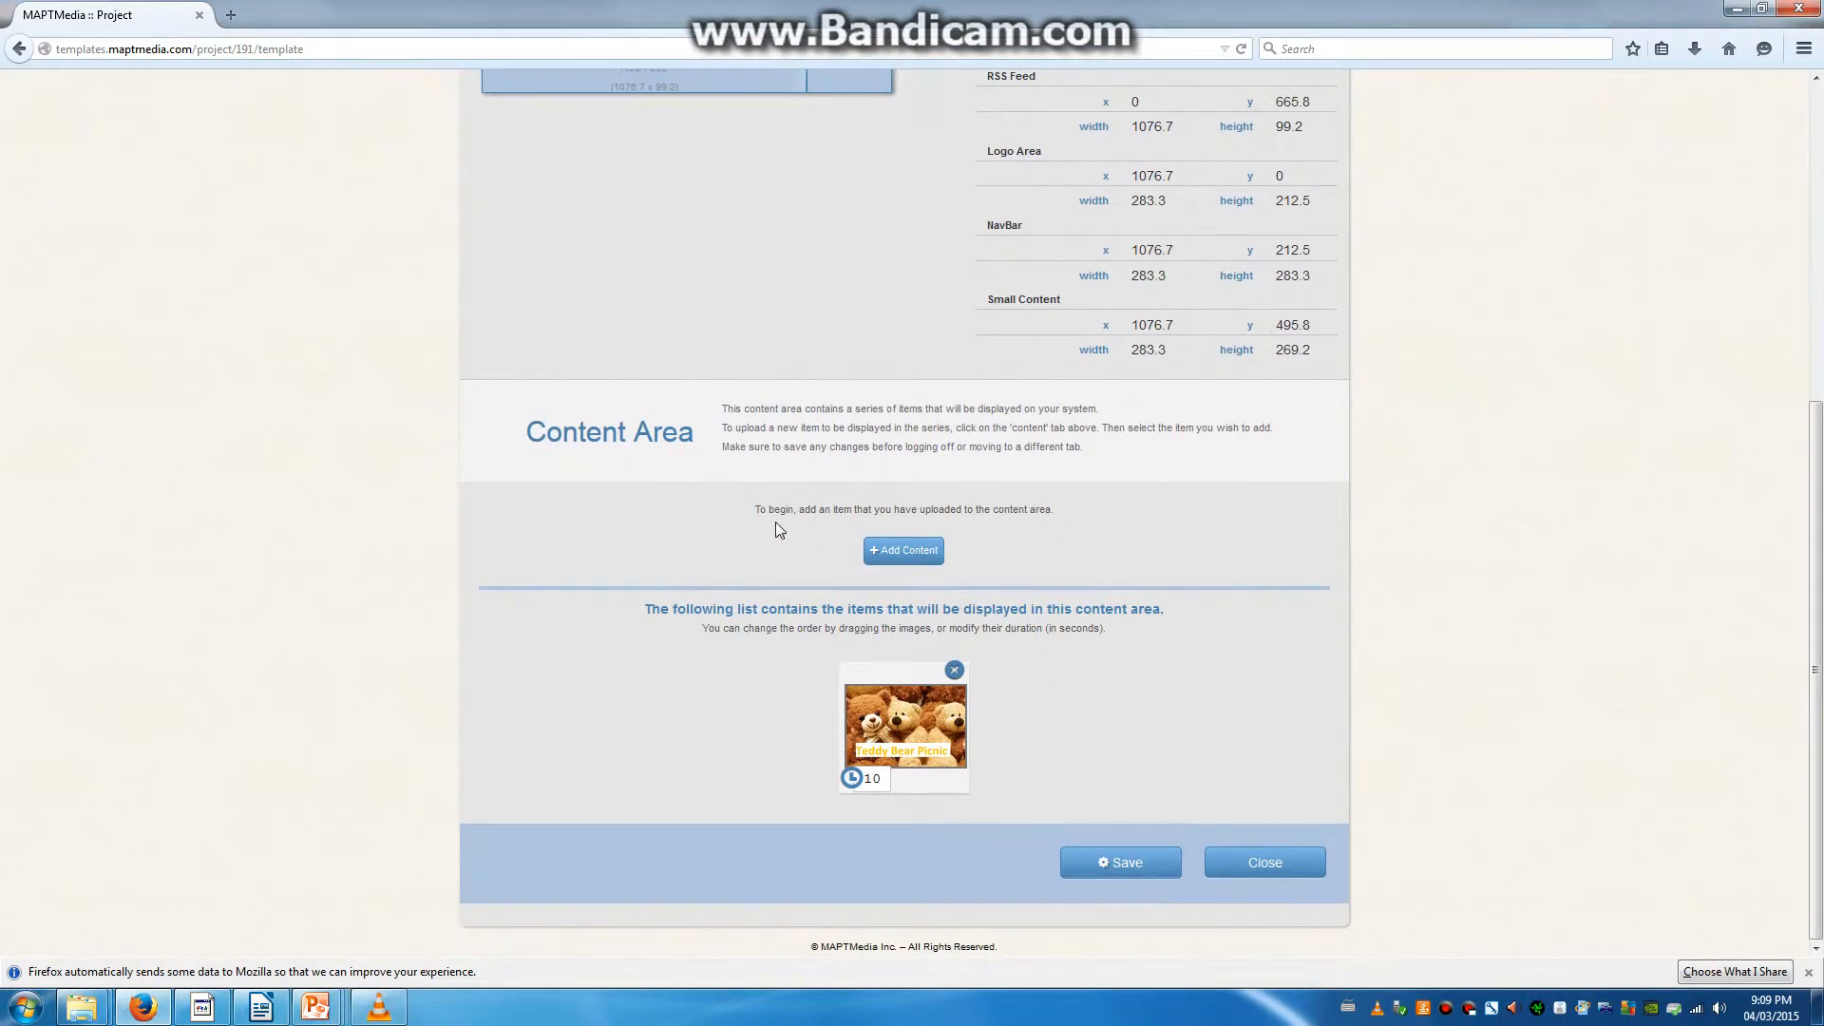
scroll(776, 522, "up", 5)
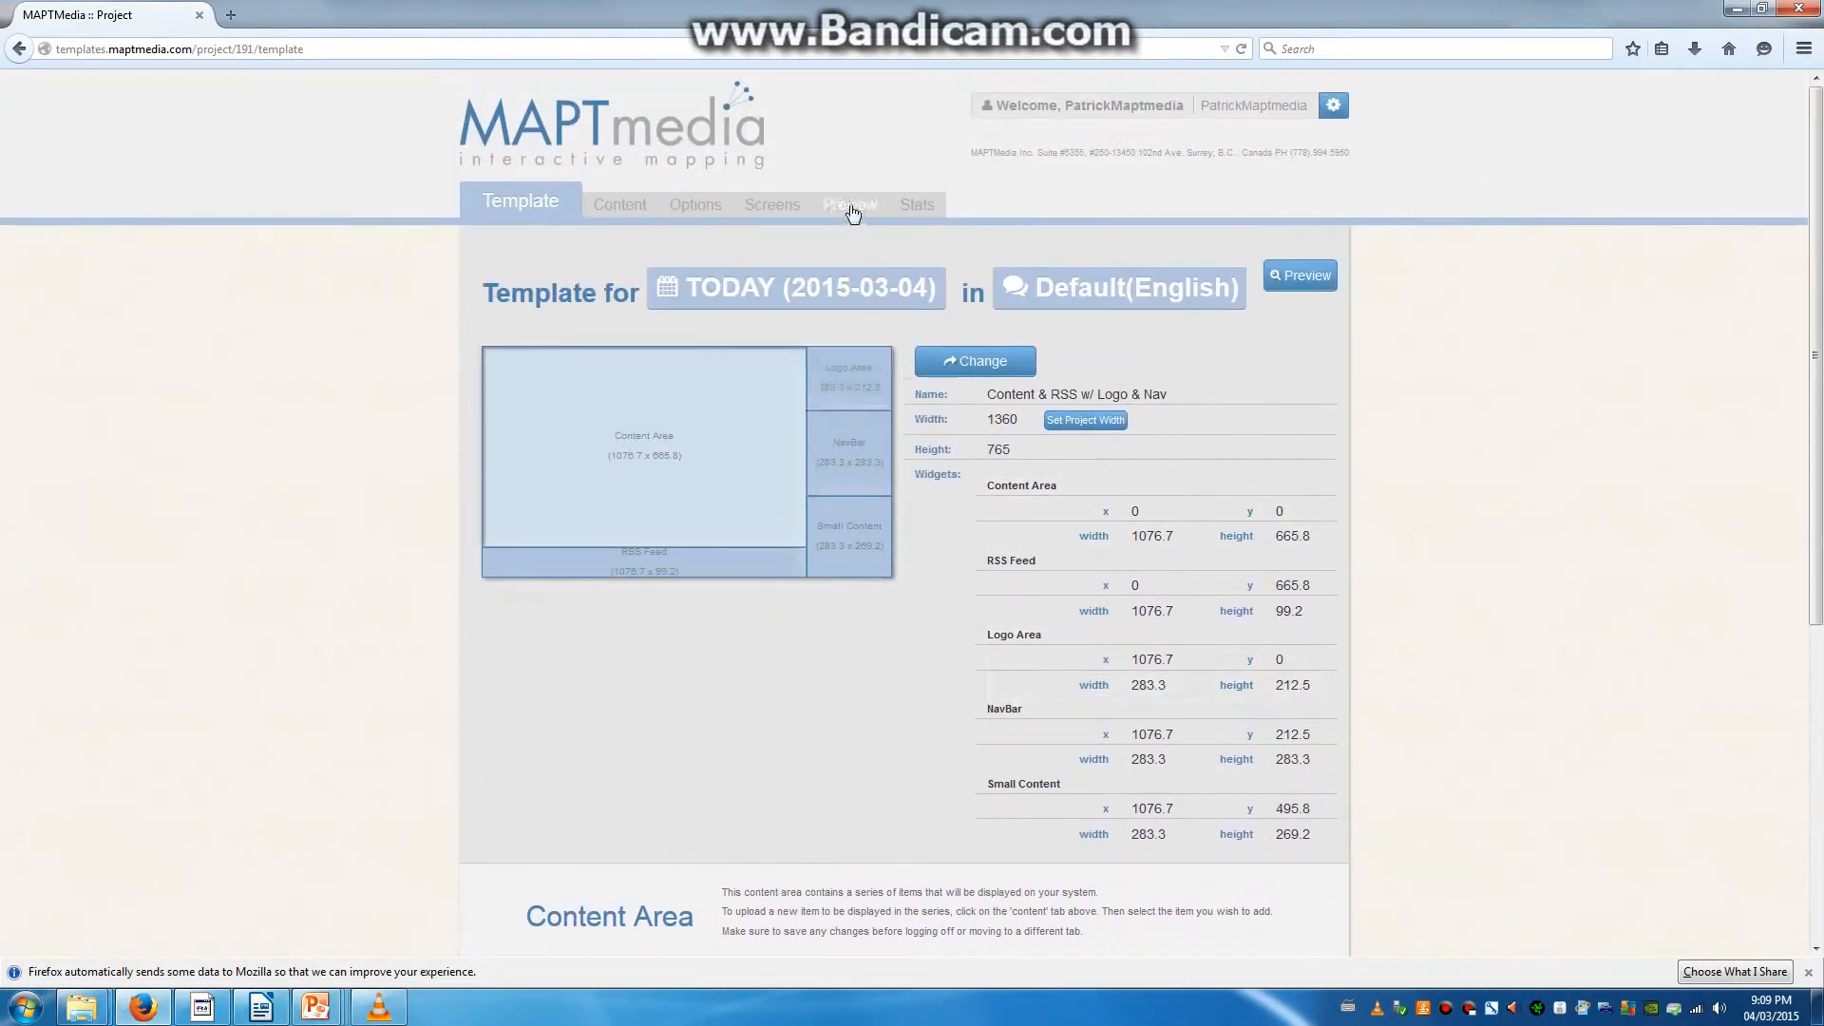
Step: Preview the running project, revisit the template layout and return to the uploaded content
left_click(852, 211)
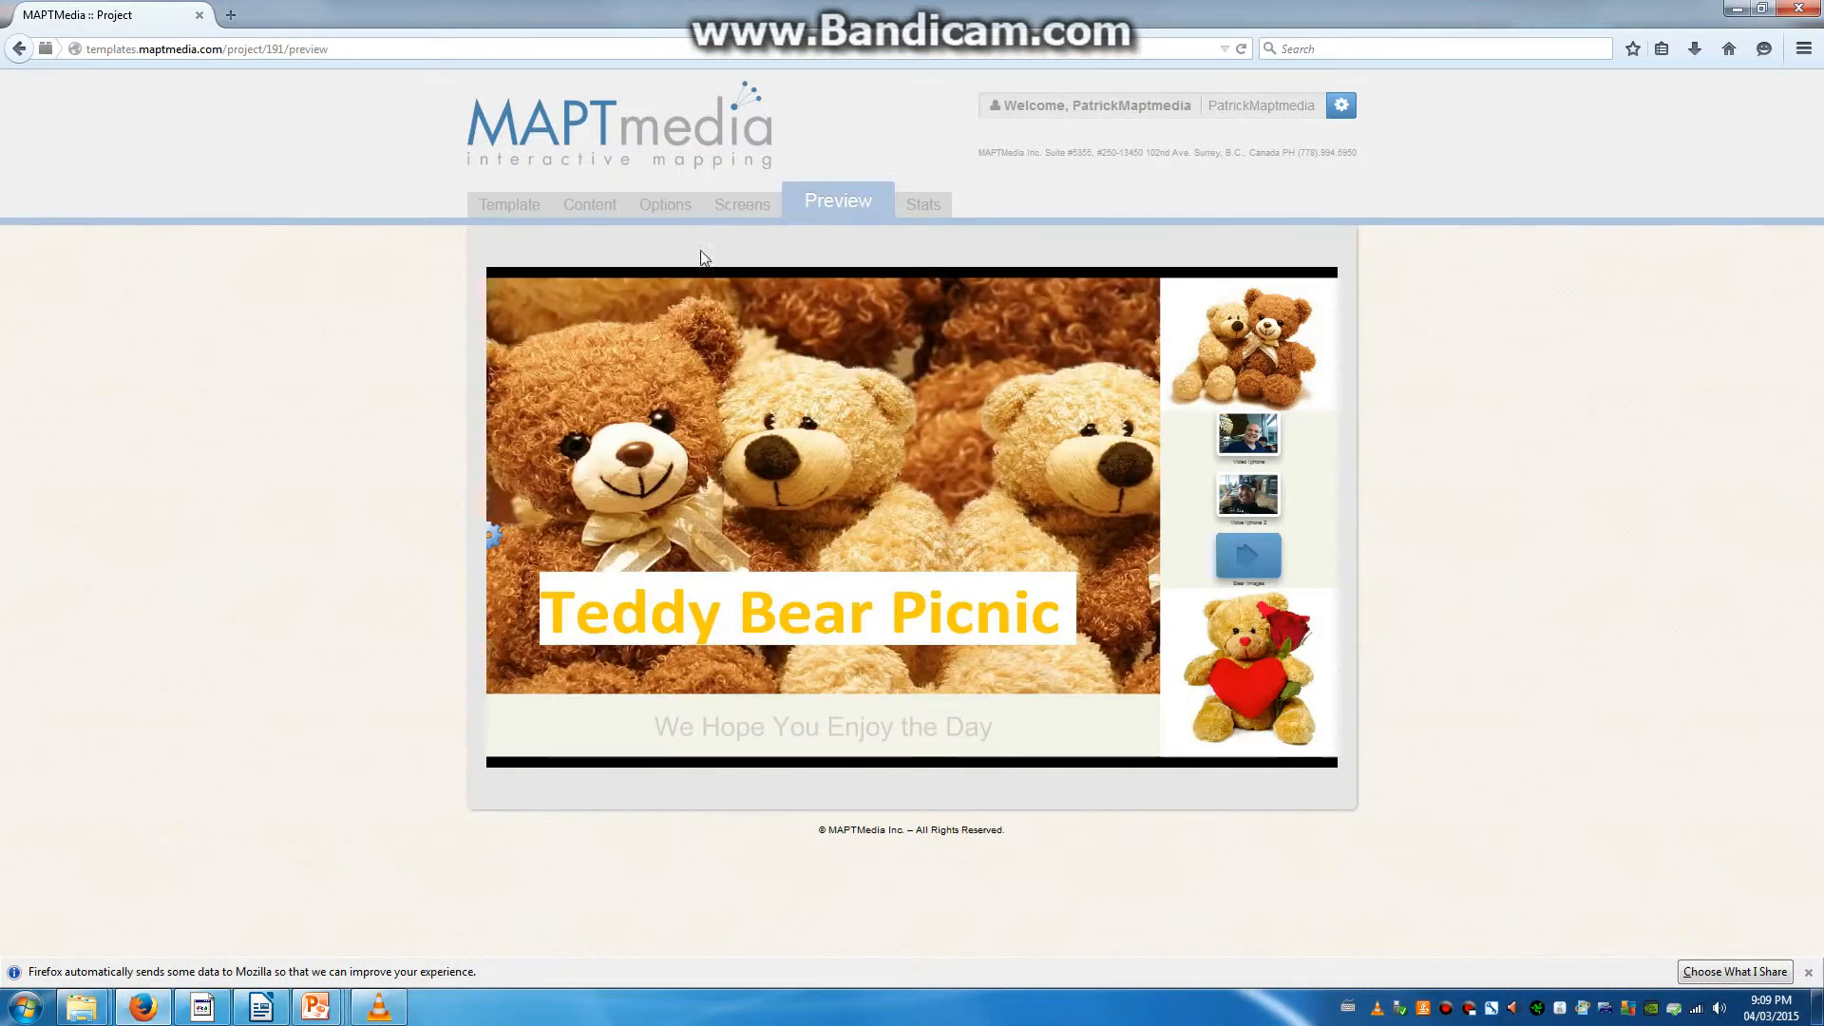
left_click(599, 206)
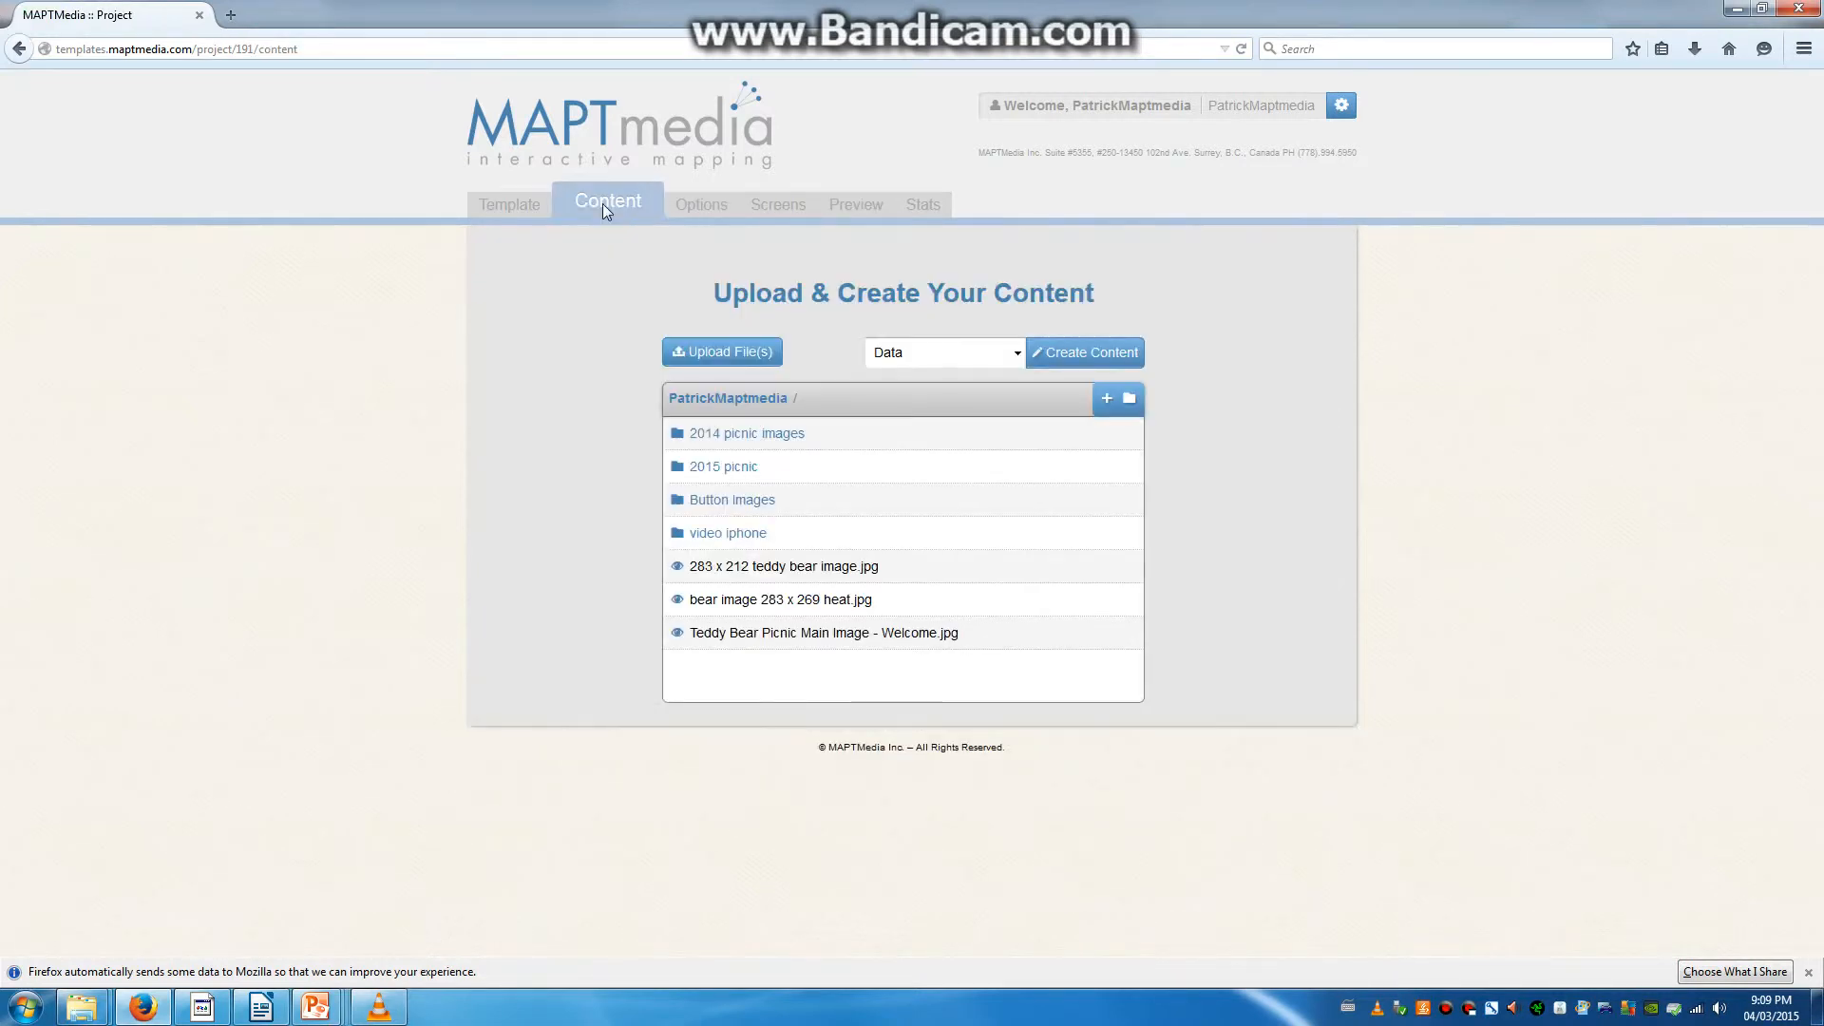
left_click(489, 214)
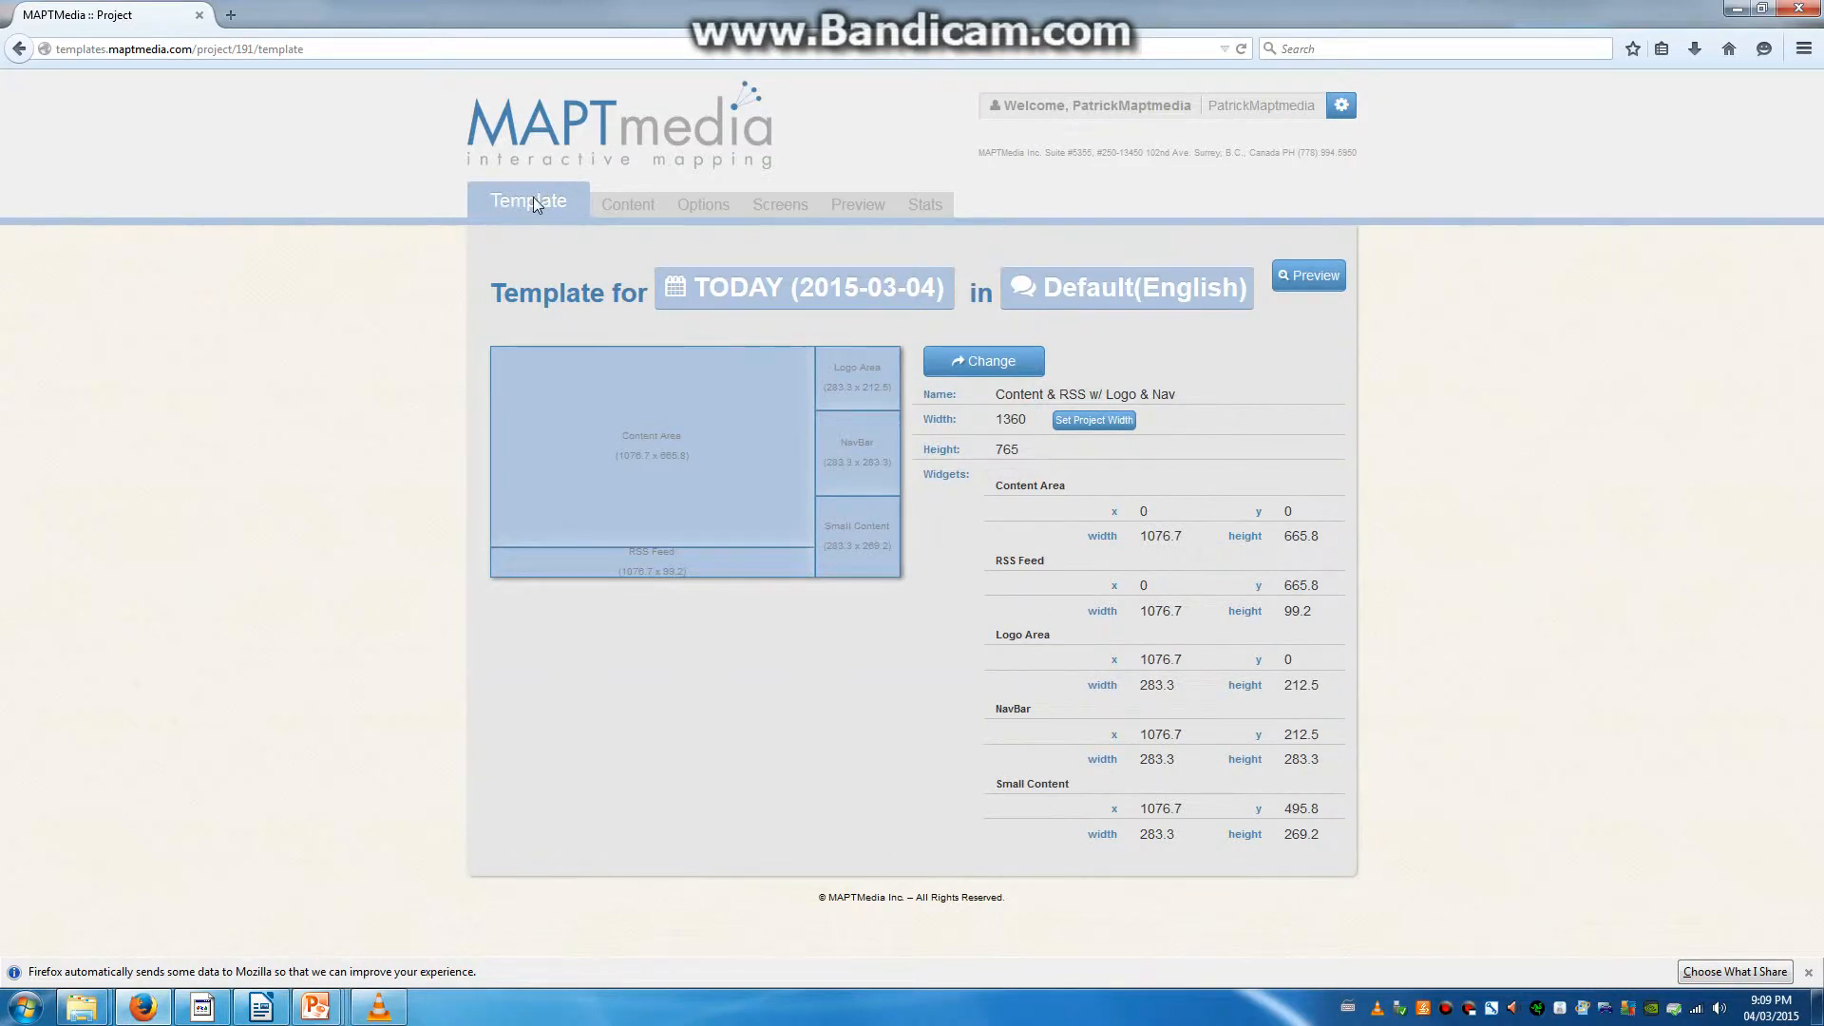
left_click(608, 203)
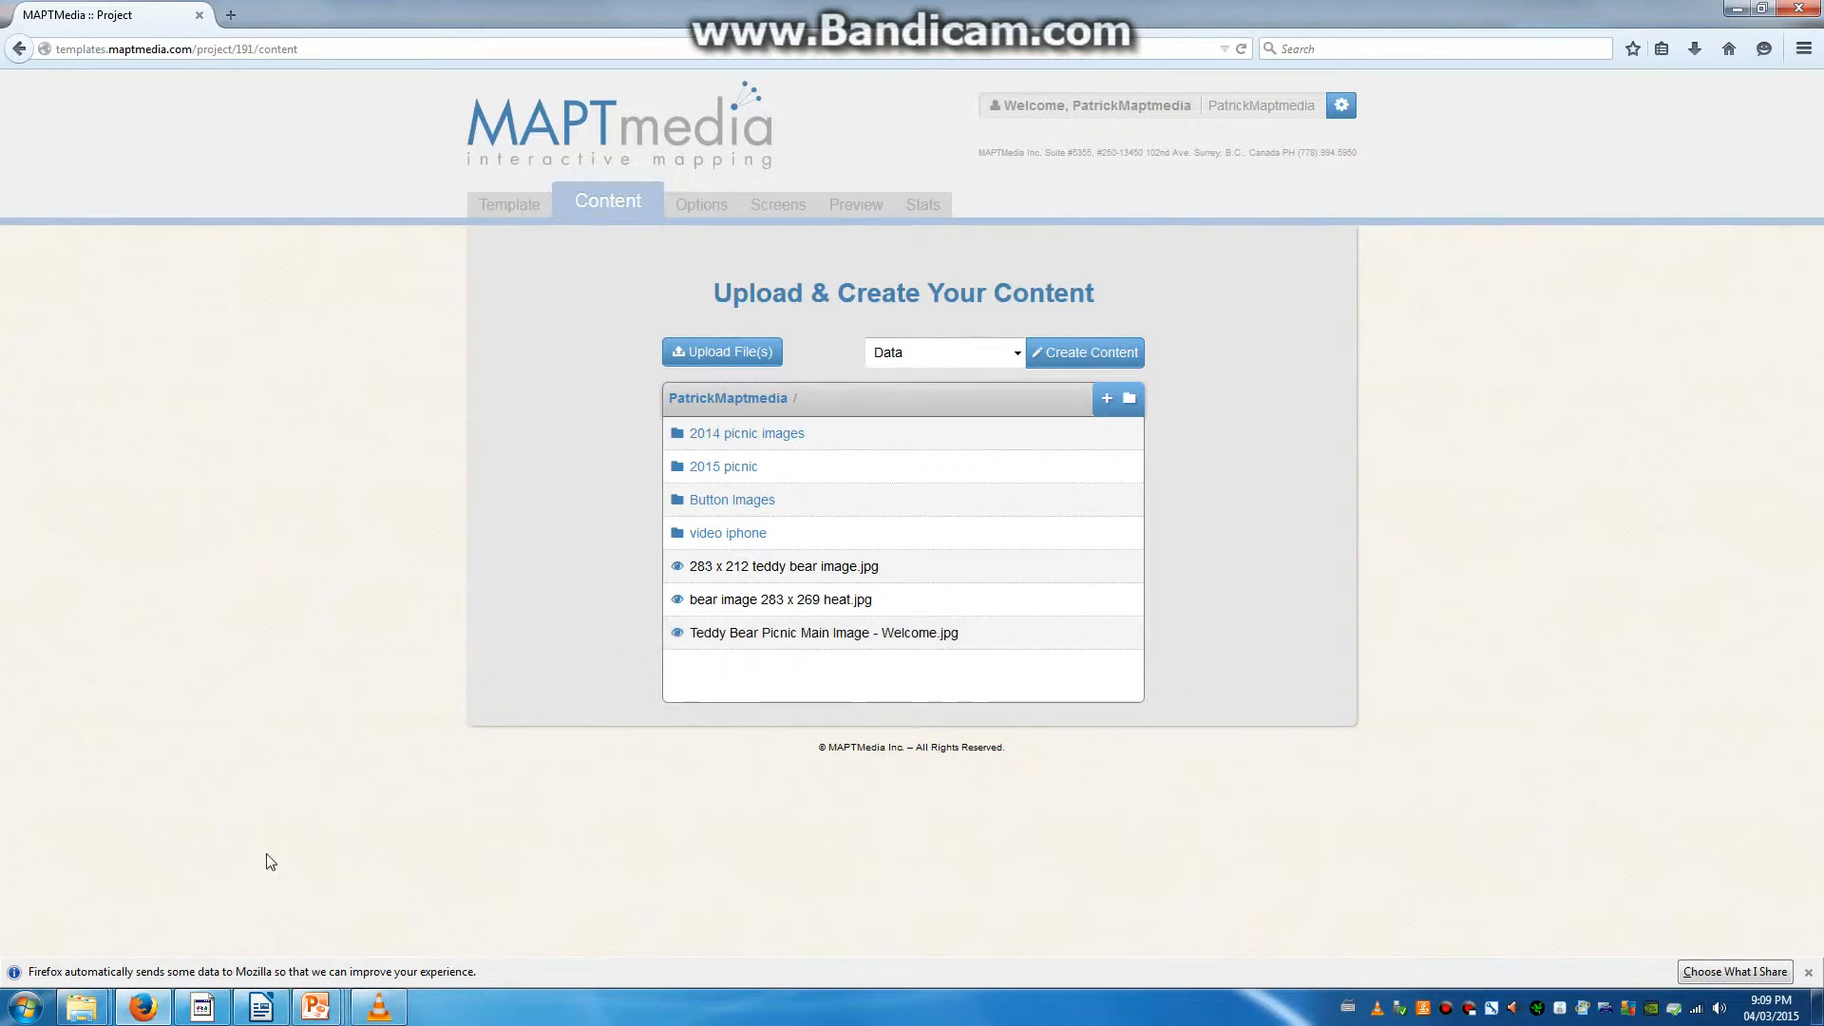
Step: Switch to Windows Explorer and open the Bear Images folder inside Maptmedia KIOSK Project on Removable Disk (G:)
mouse_move(110, 979)
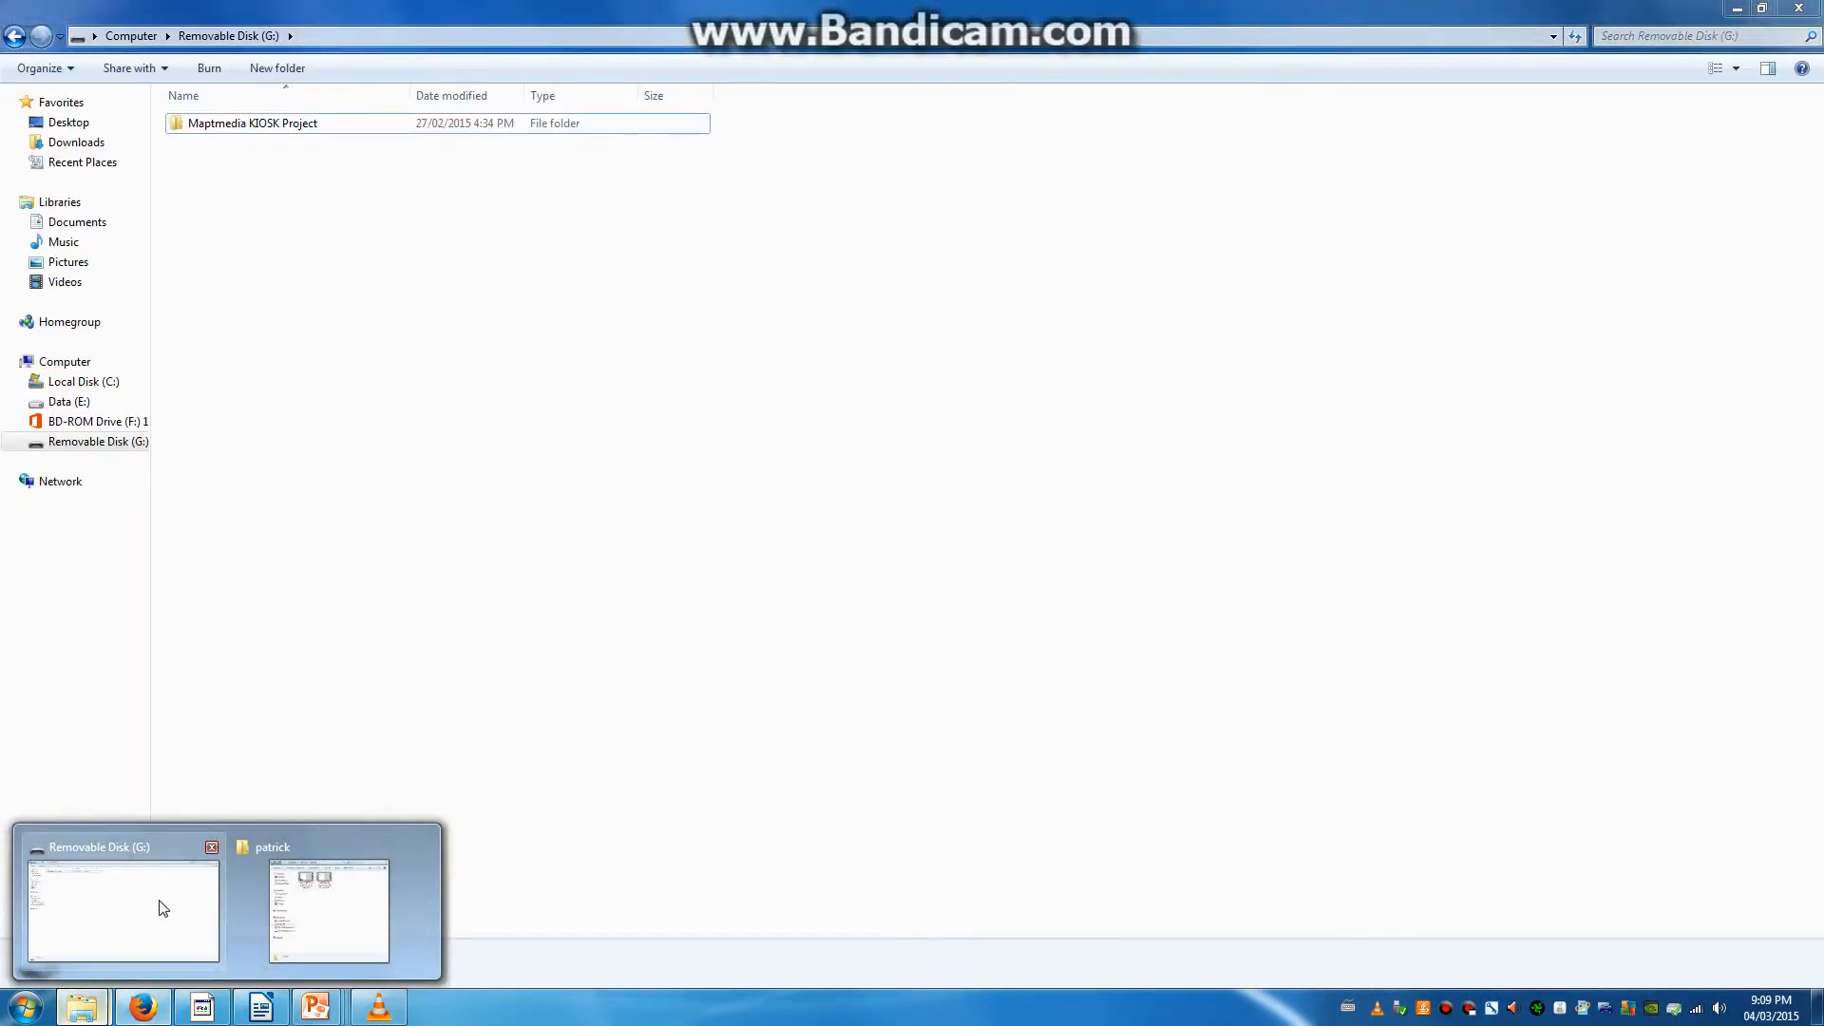
left_click(163, 909)
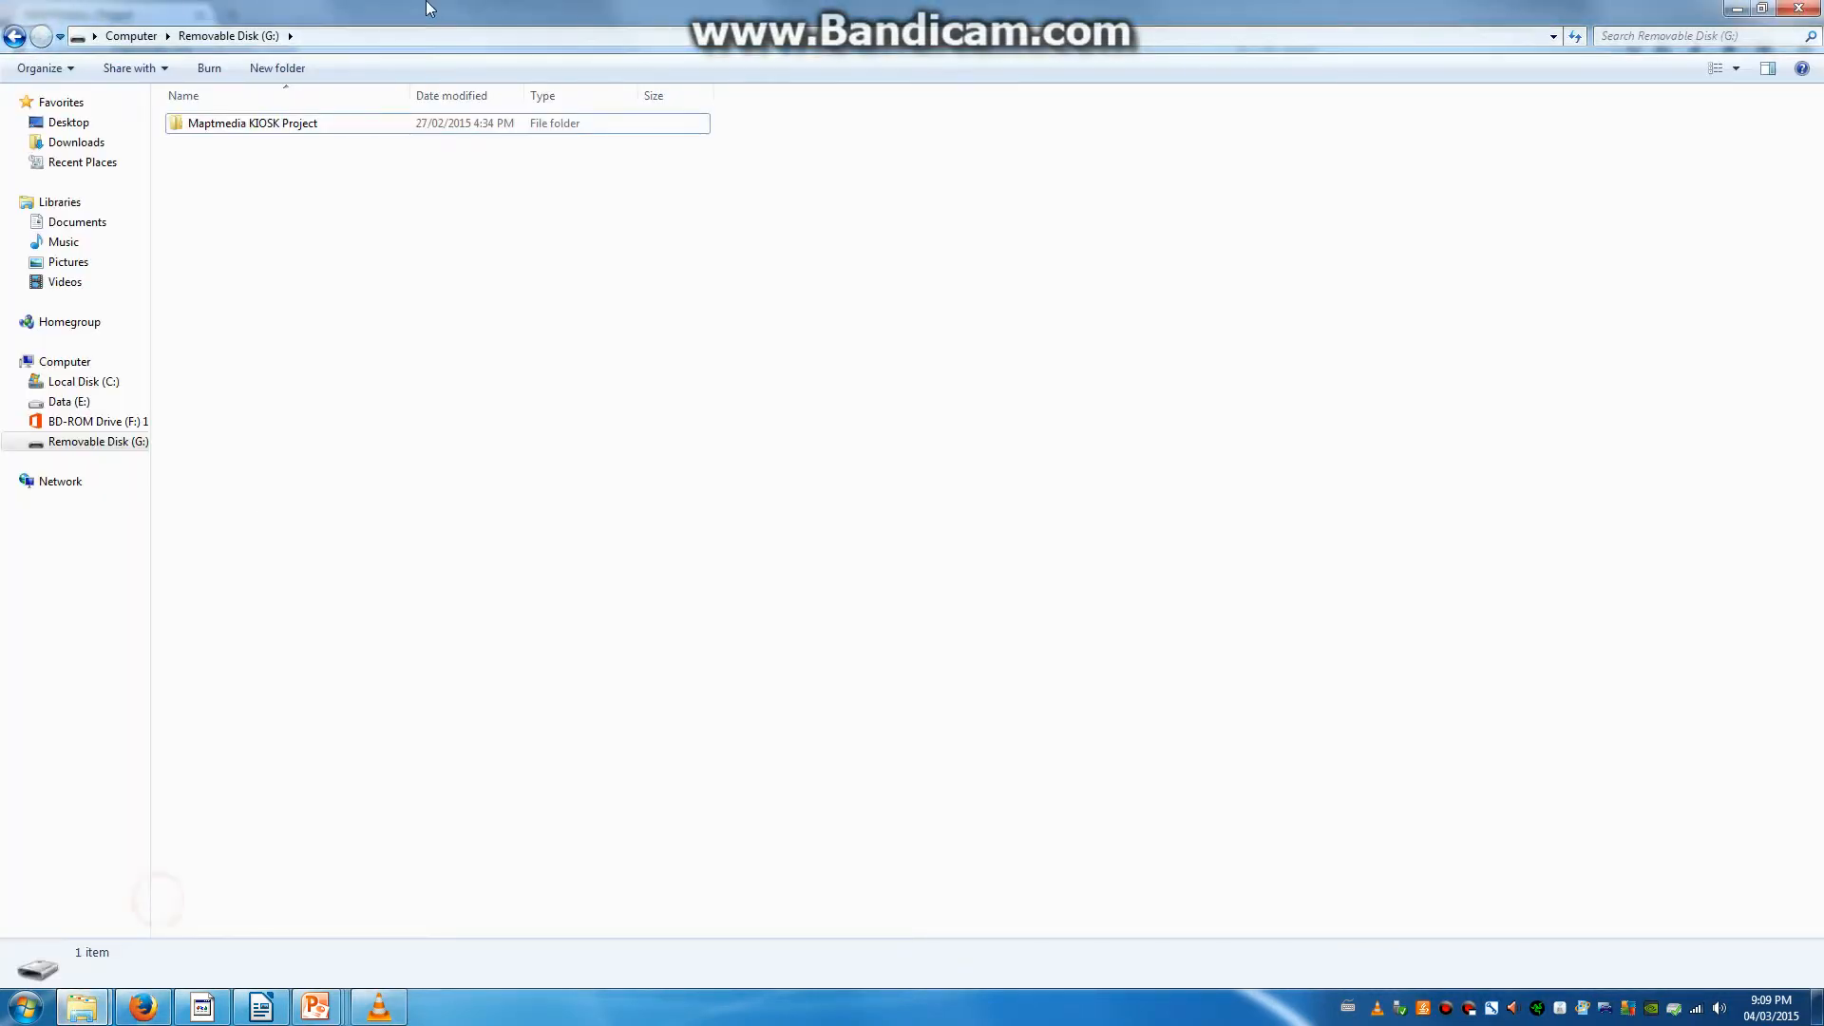
double_click(277, 137)
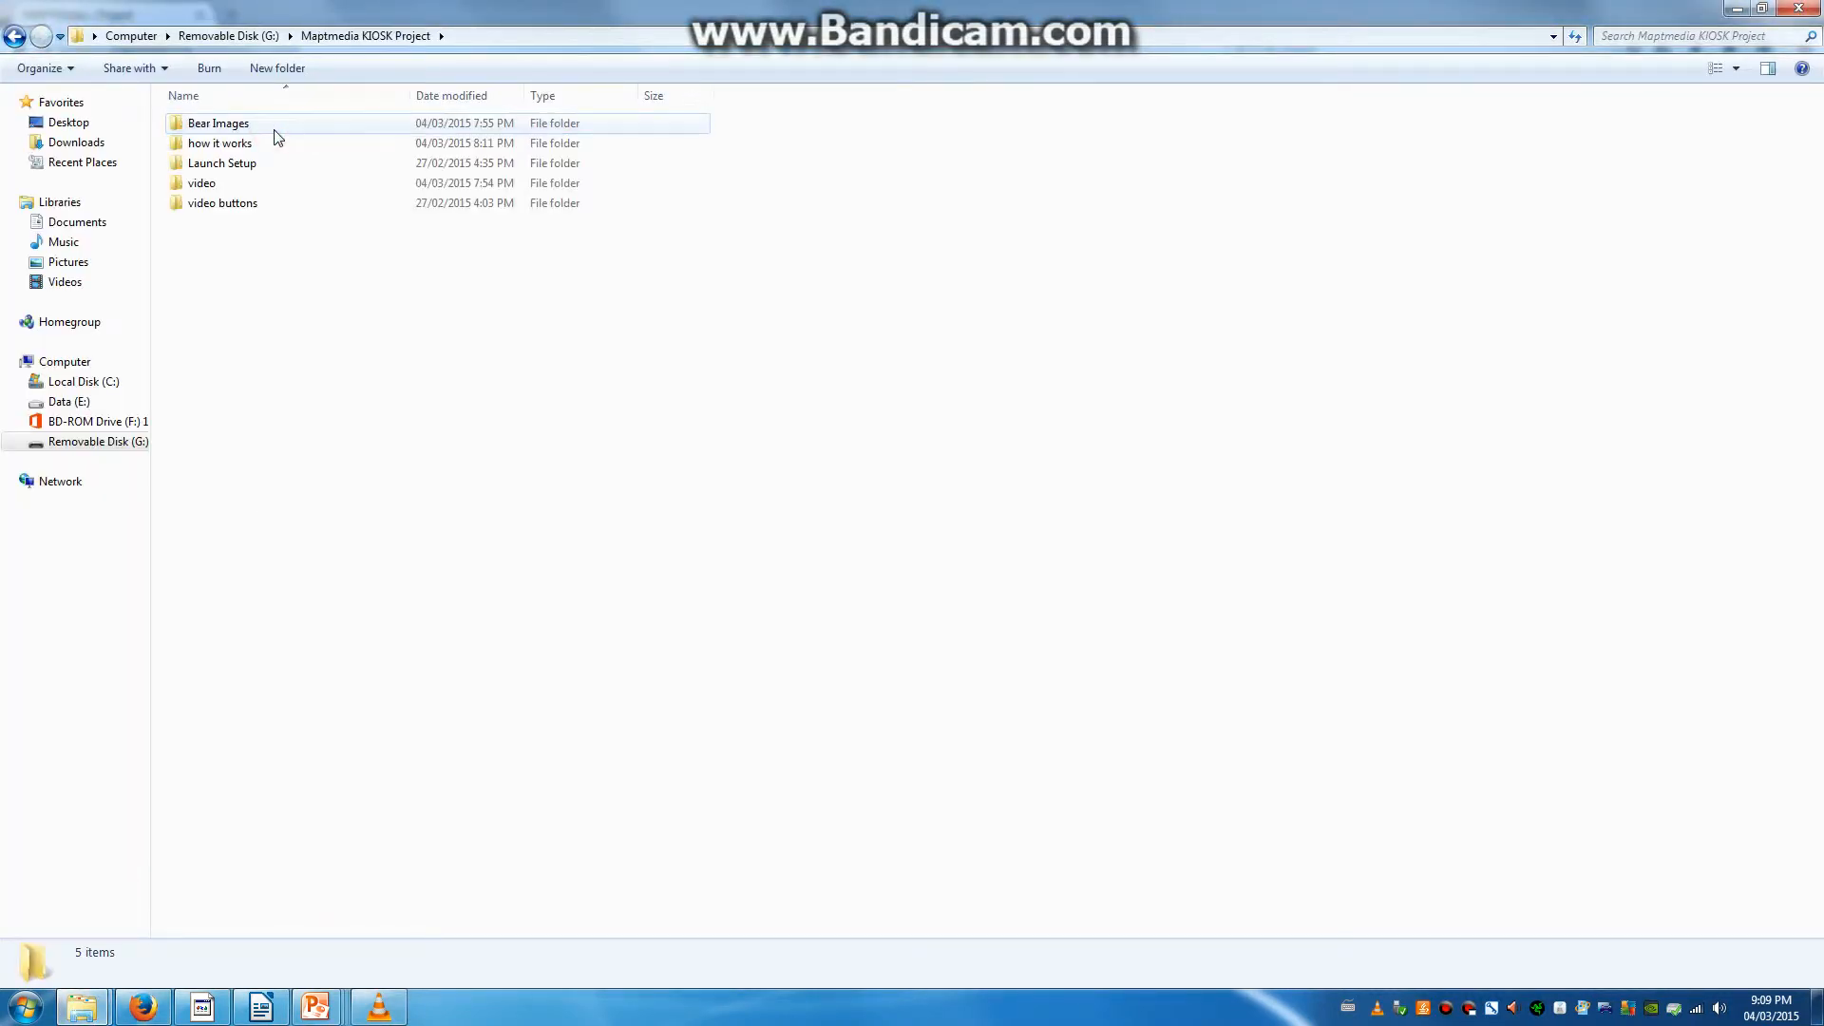
double_click(225, 124)
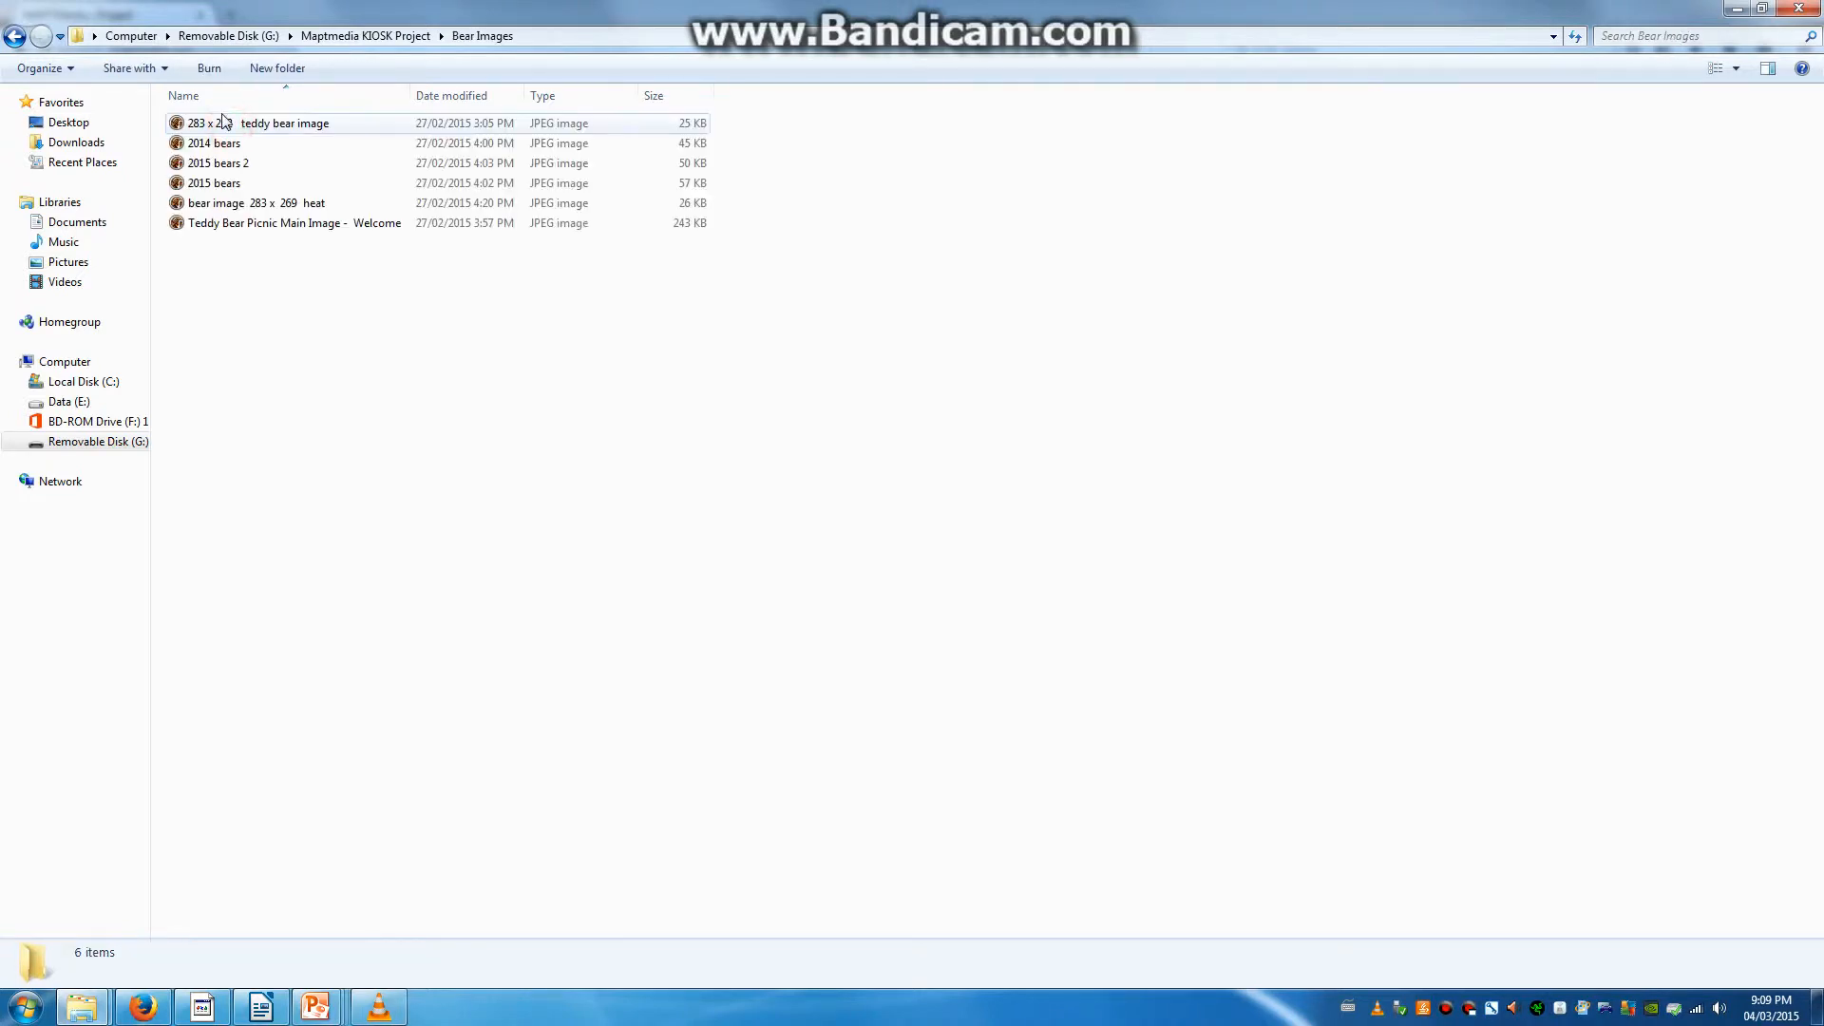
Step: Check the video and video buttons folders in Maptmedia KIOSK Project and return to the project folder
left_click(15, 35)
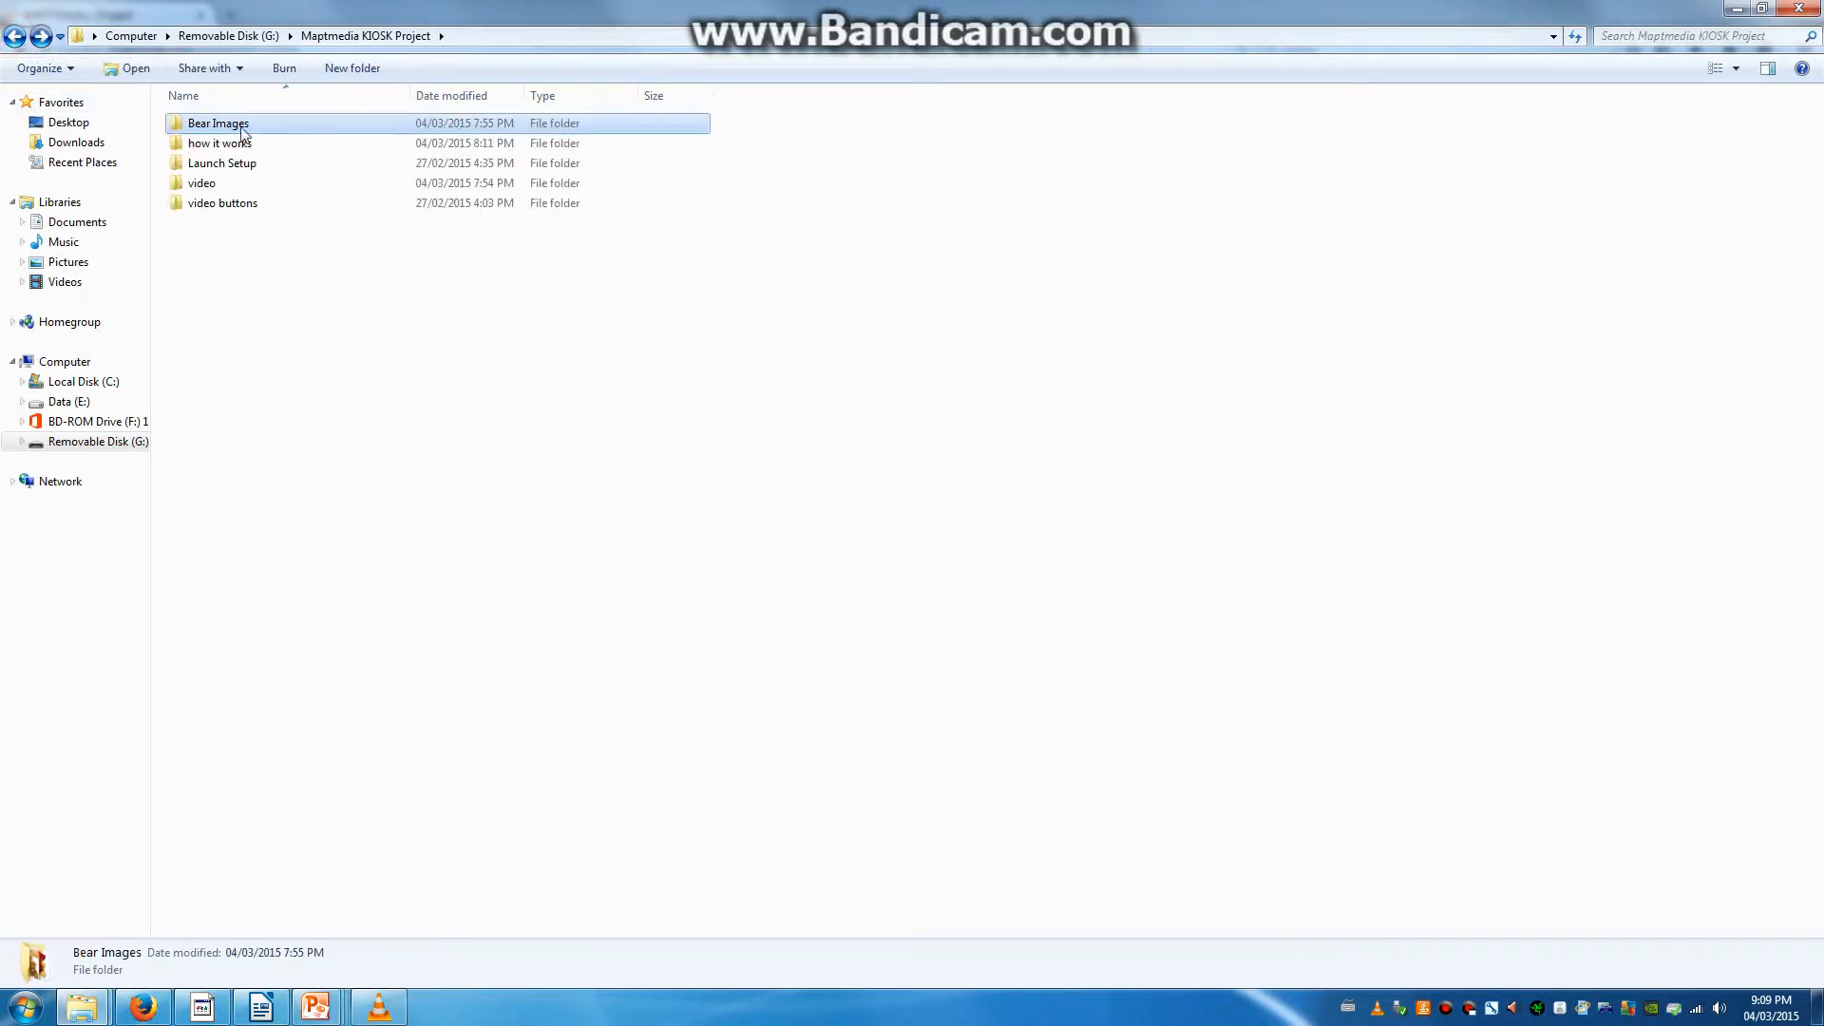
double_click(226, 183)
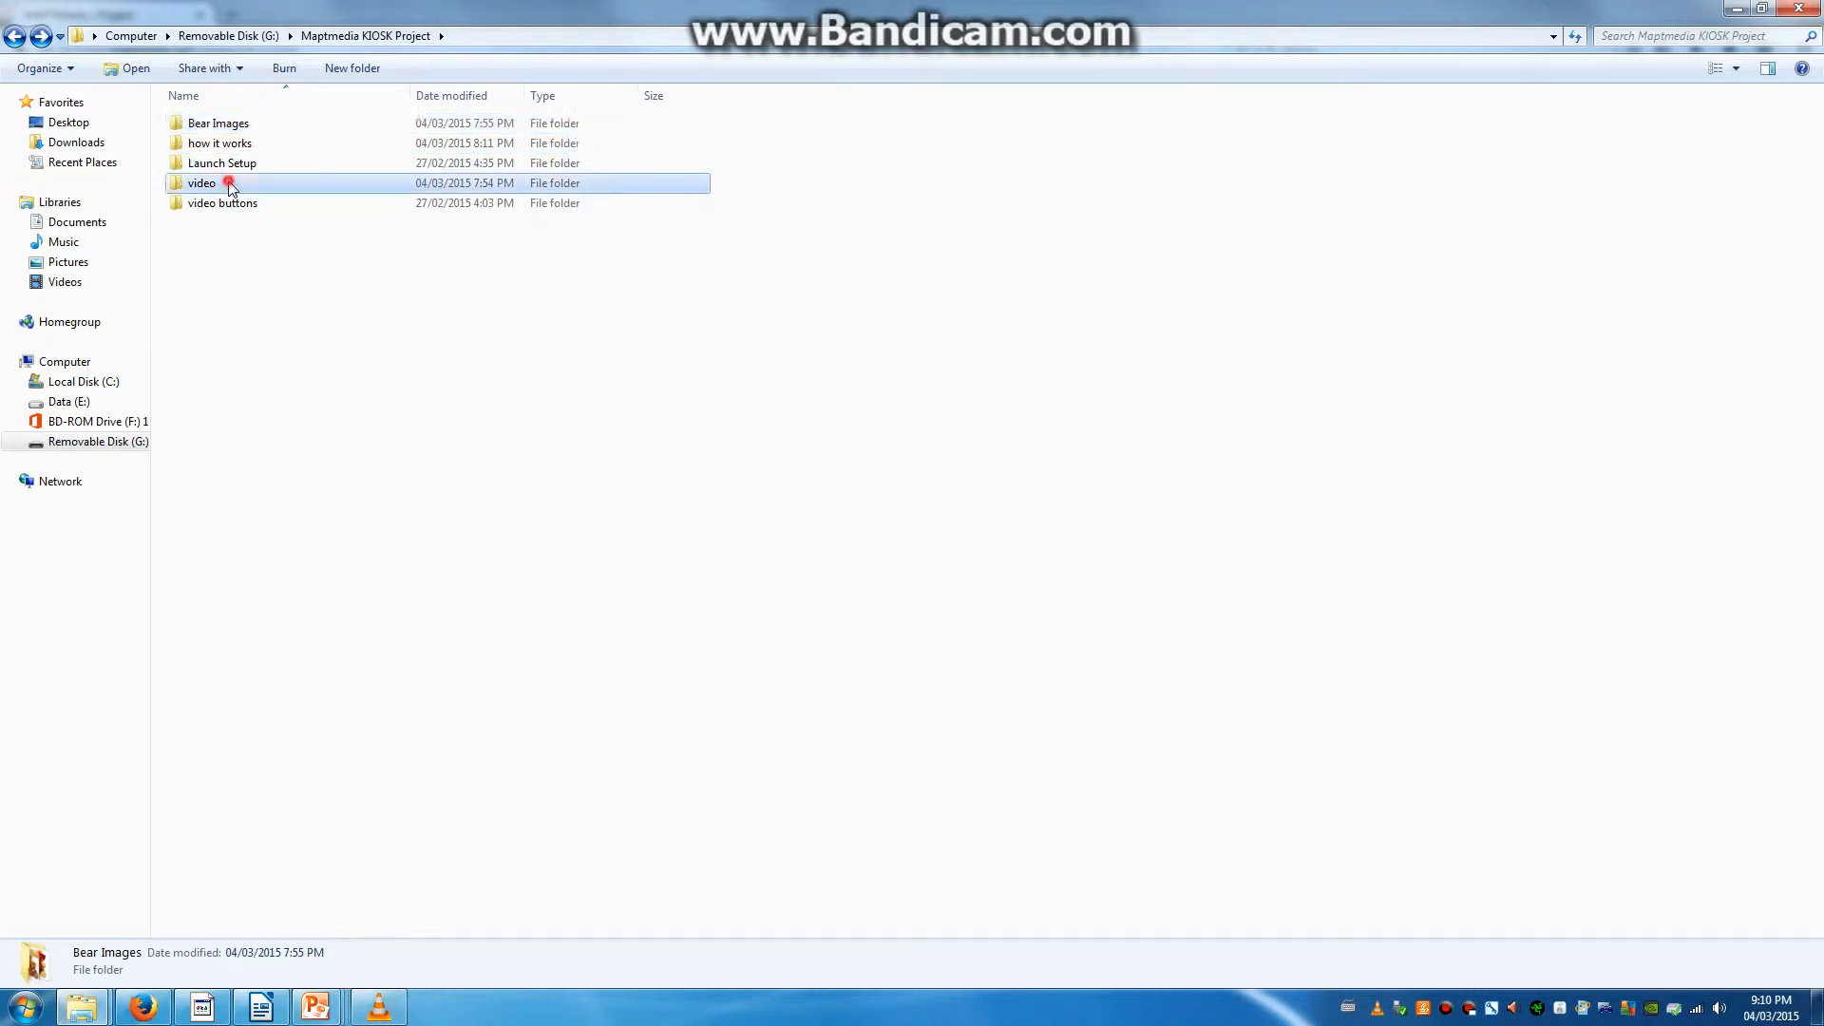
left_click(14, 35)
left_click(218, 190)
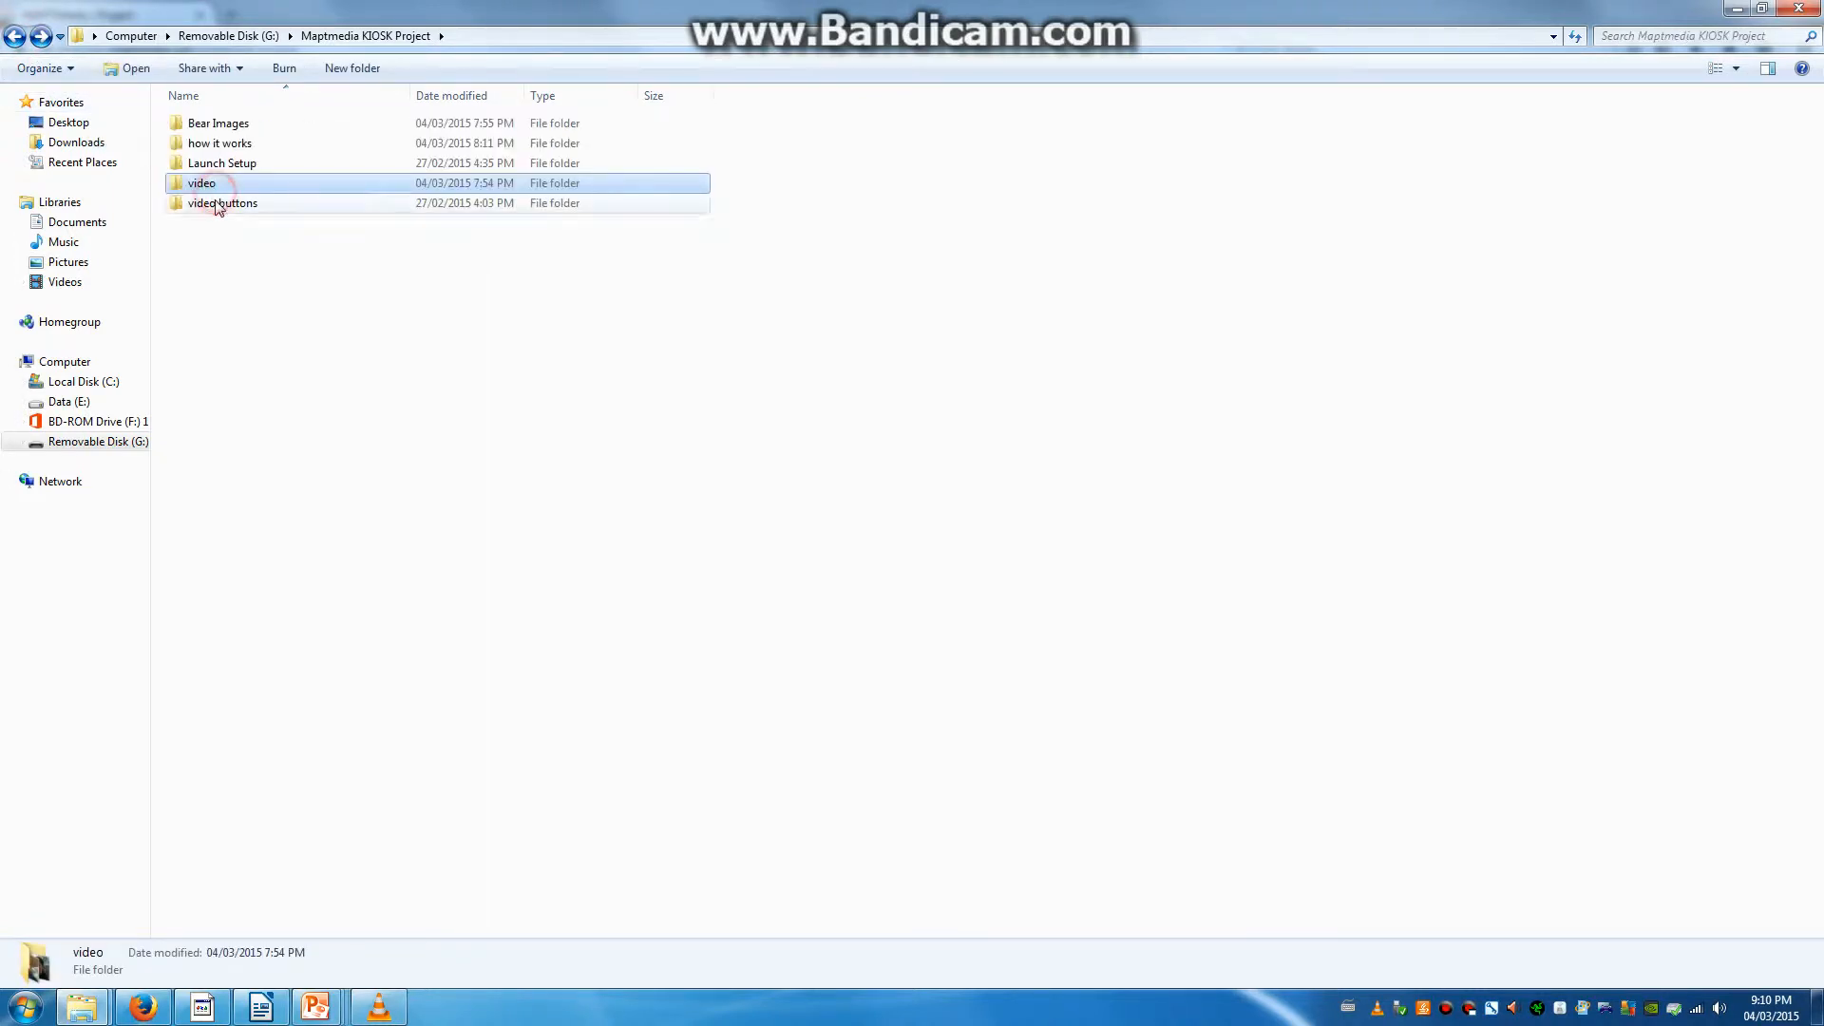
double_click(217, 203)
left_click(15, 35)
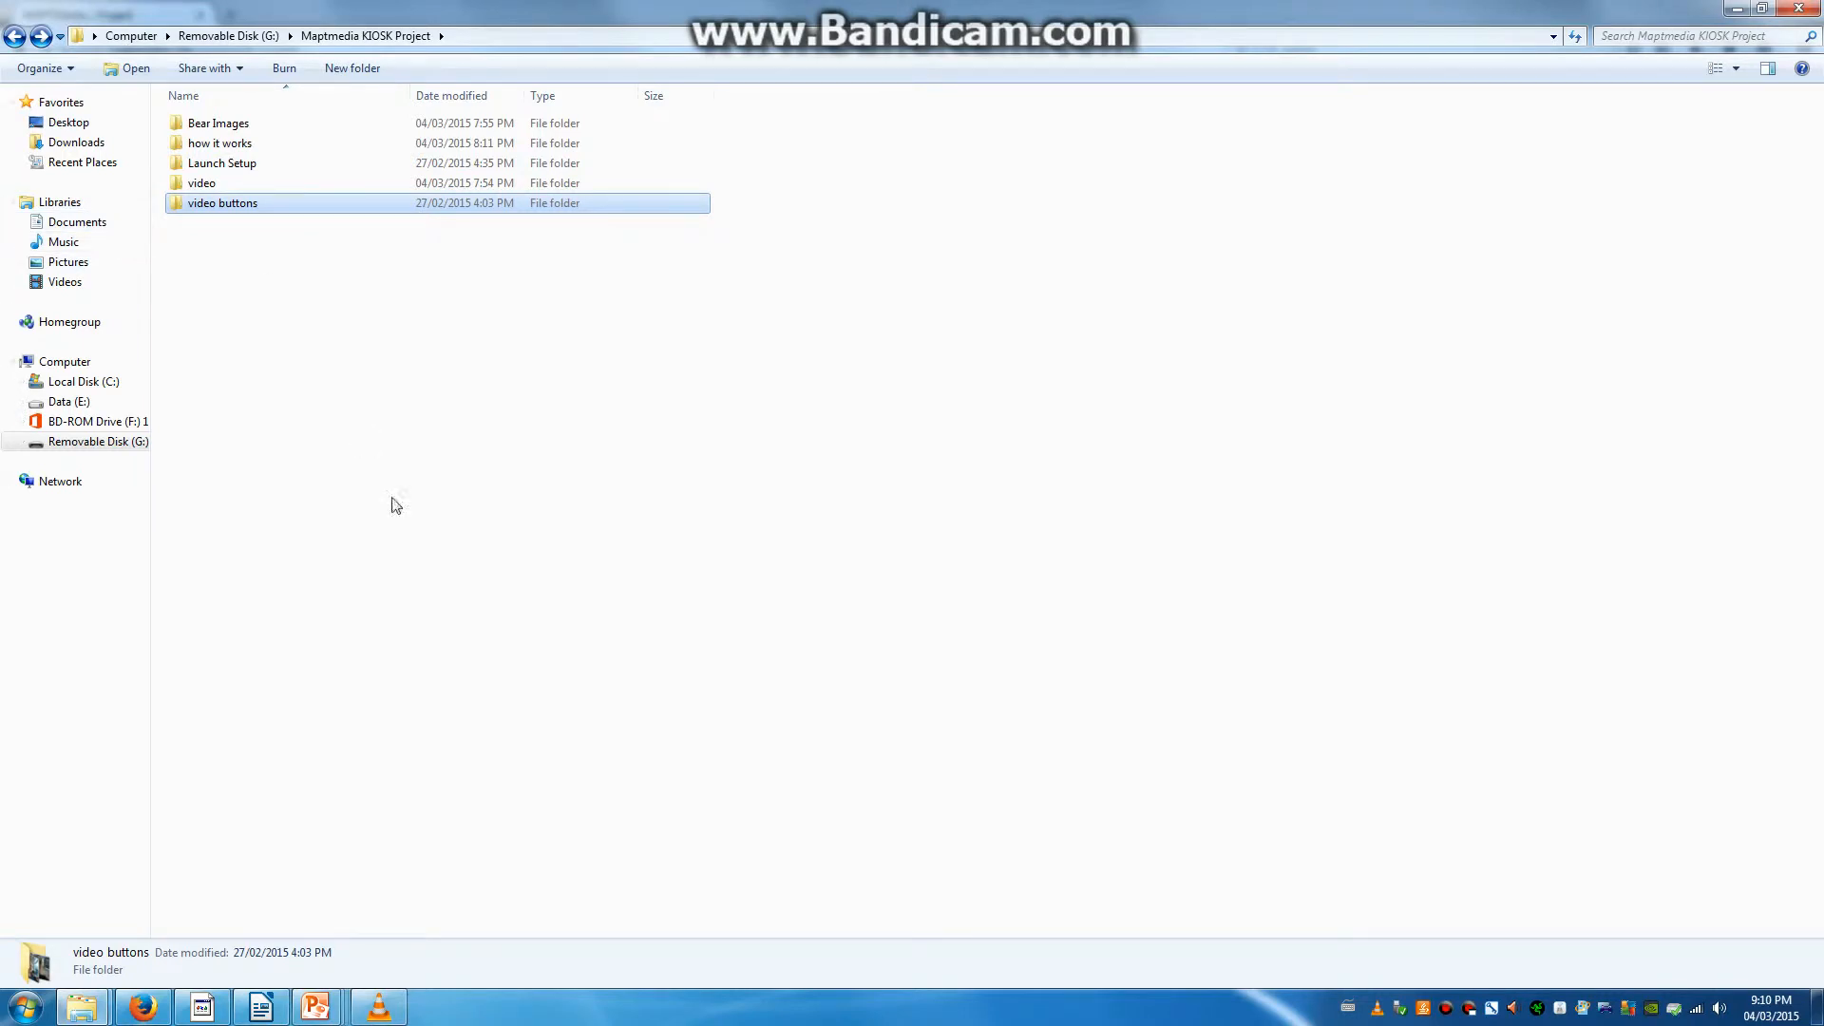
Step: Switch to Firefox and remove Teddy Bear Picnic Main Image - Welcome.jpg from the uploaded content
left_click(143, 1007)
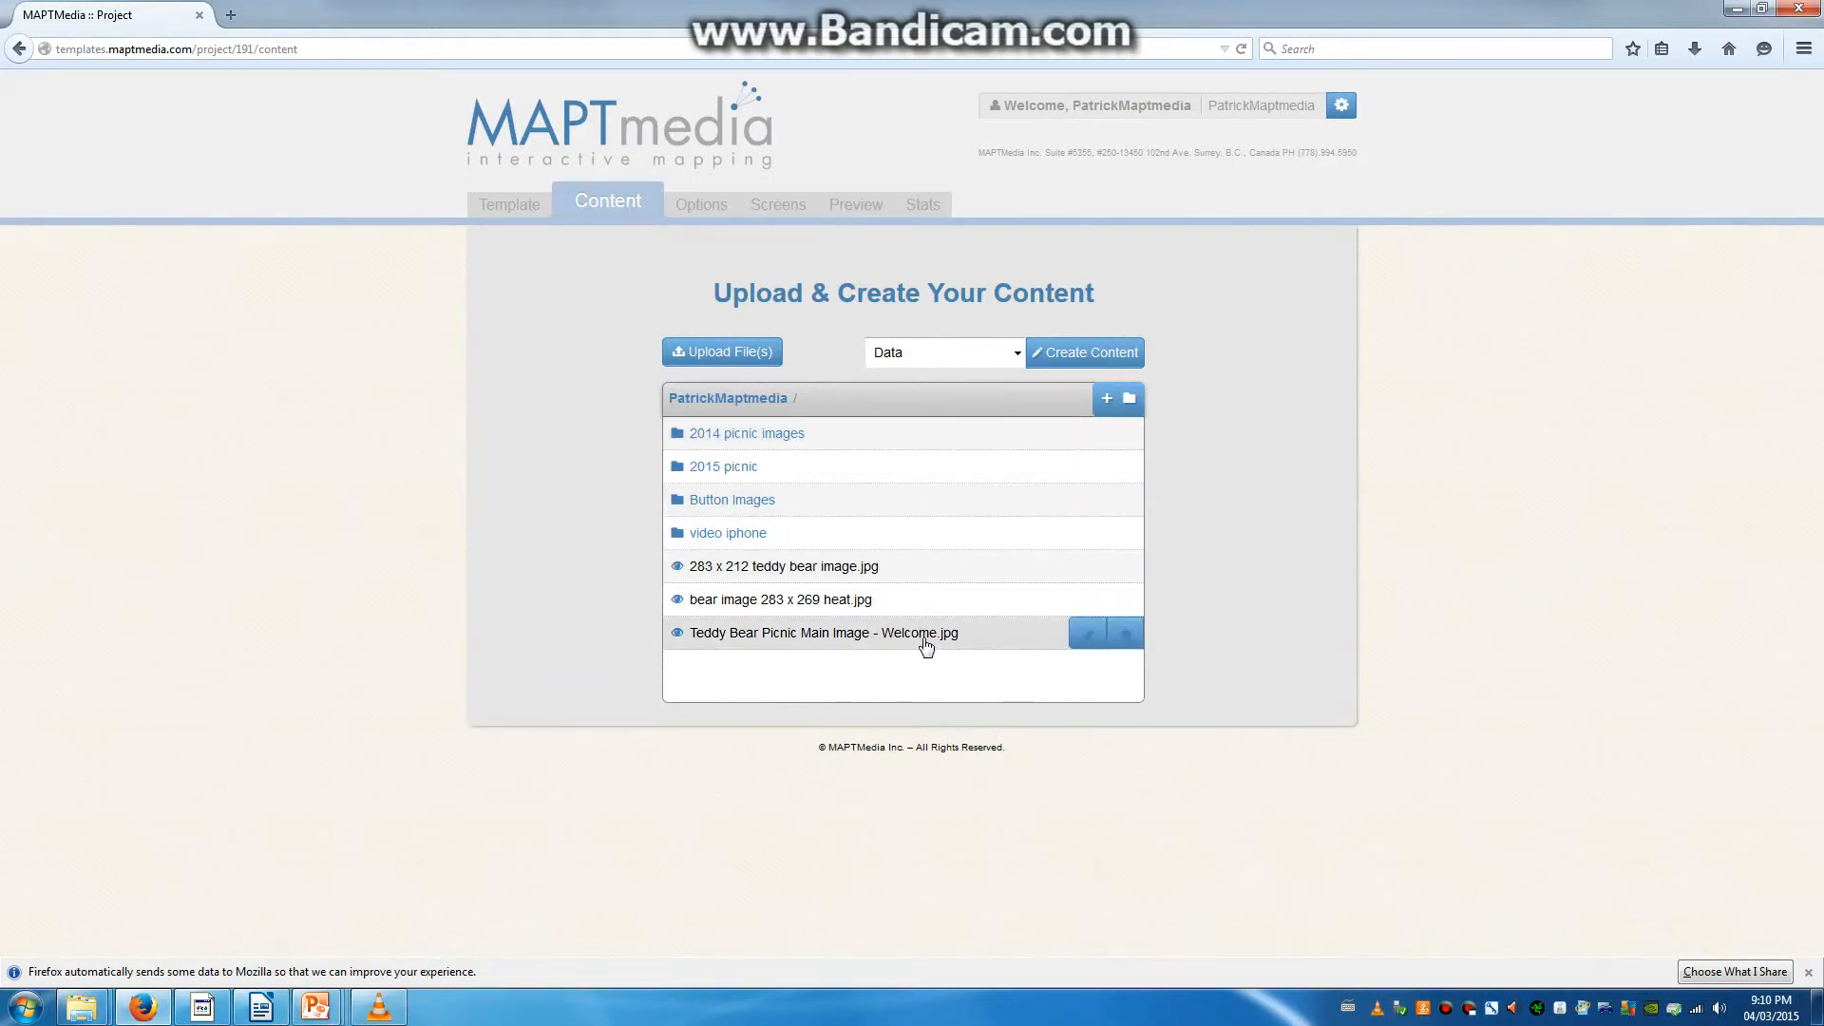
left_click(1113, 637)
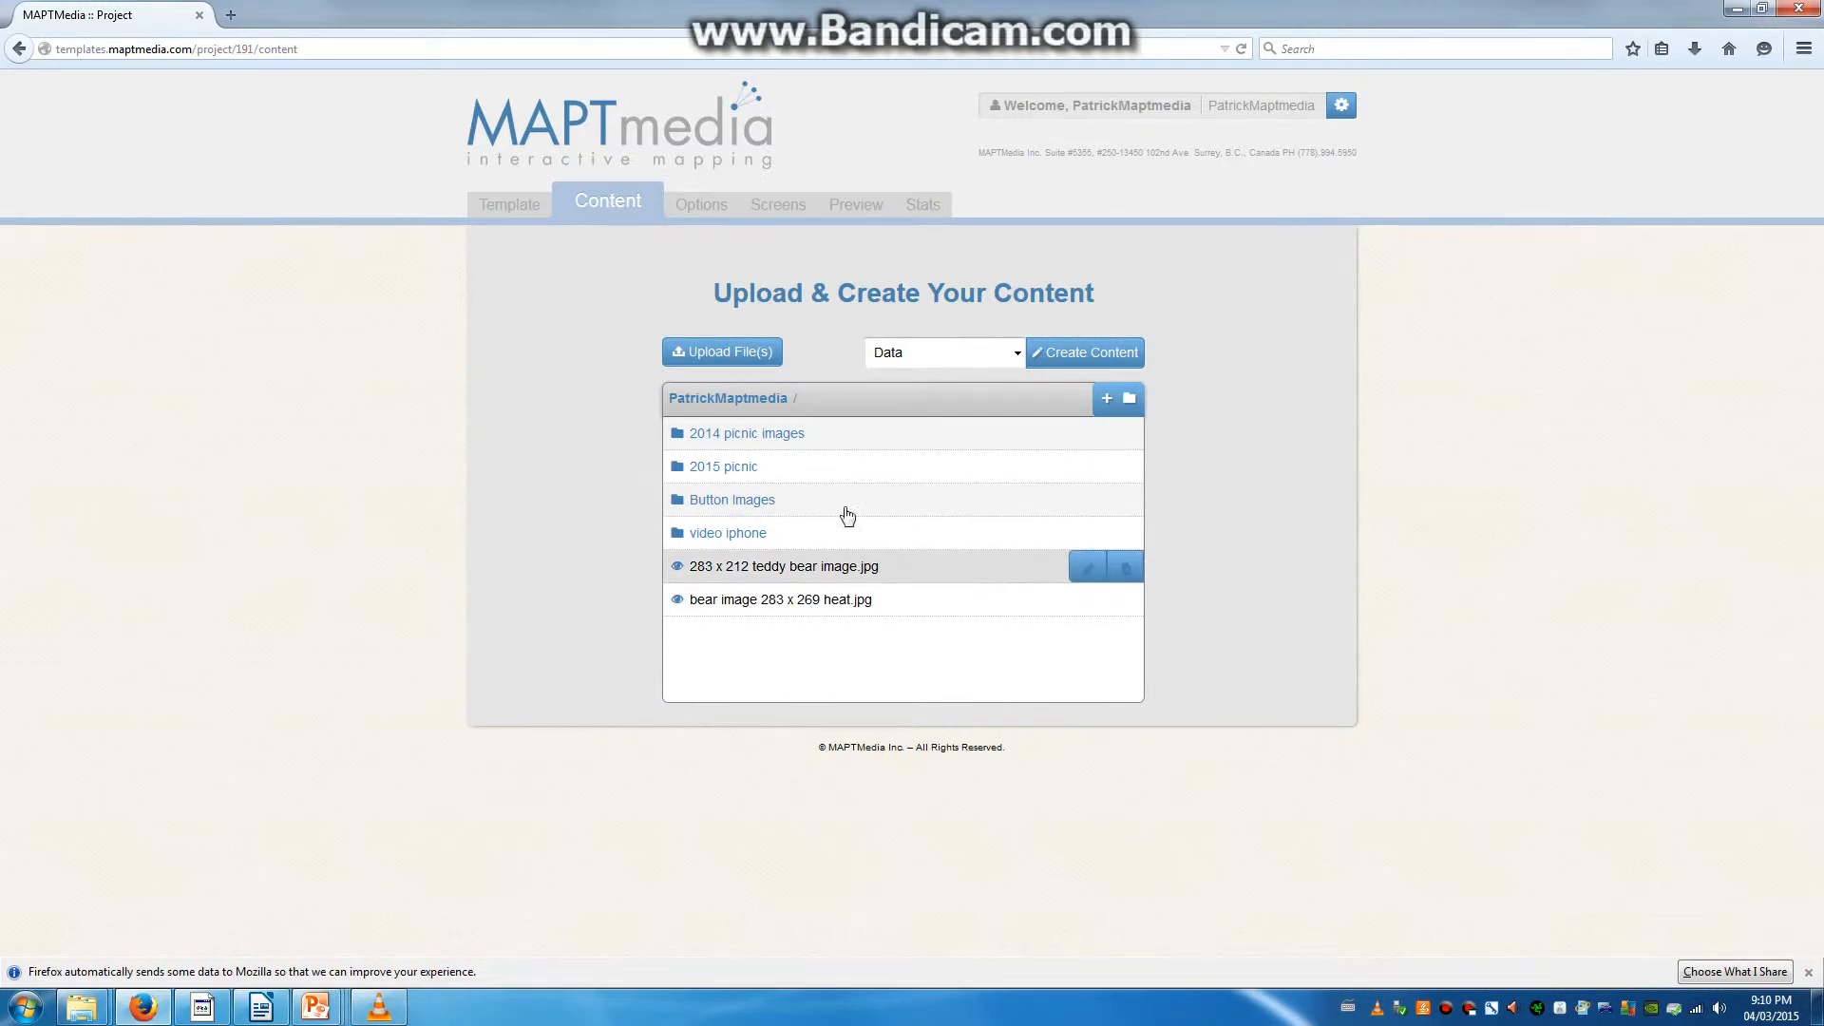
left_click(505, 216)
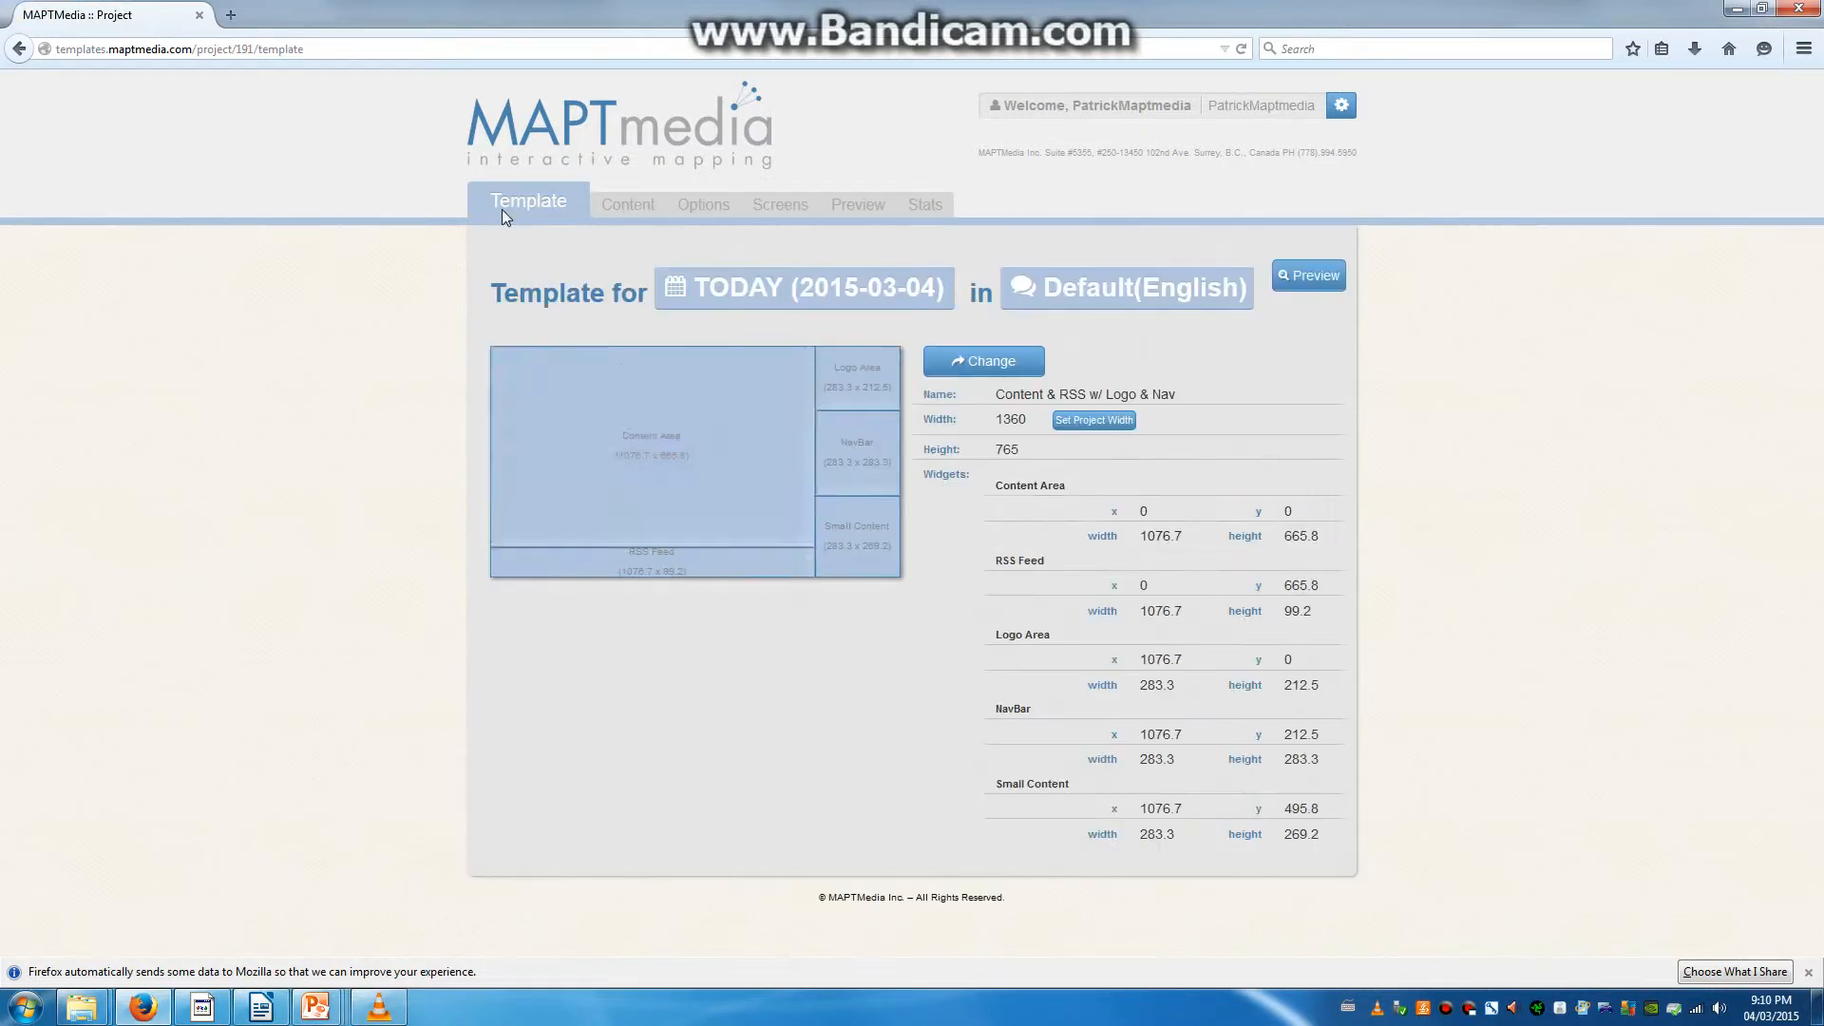
left_click(636, 469)
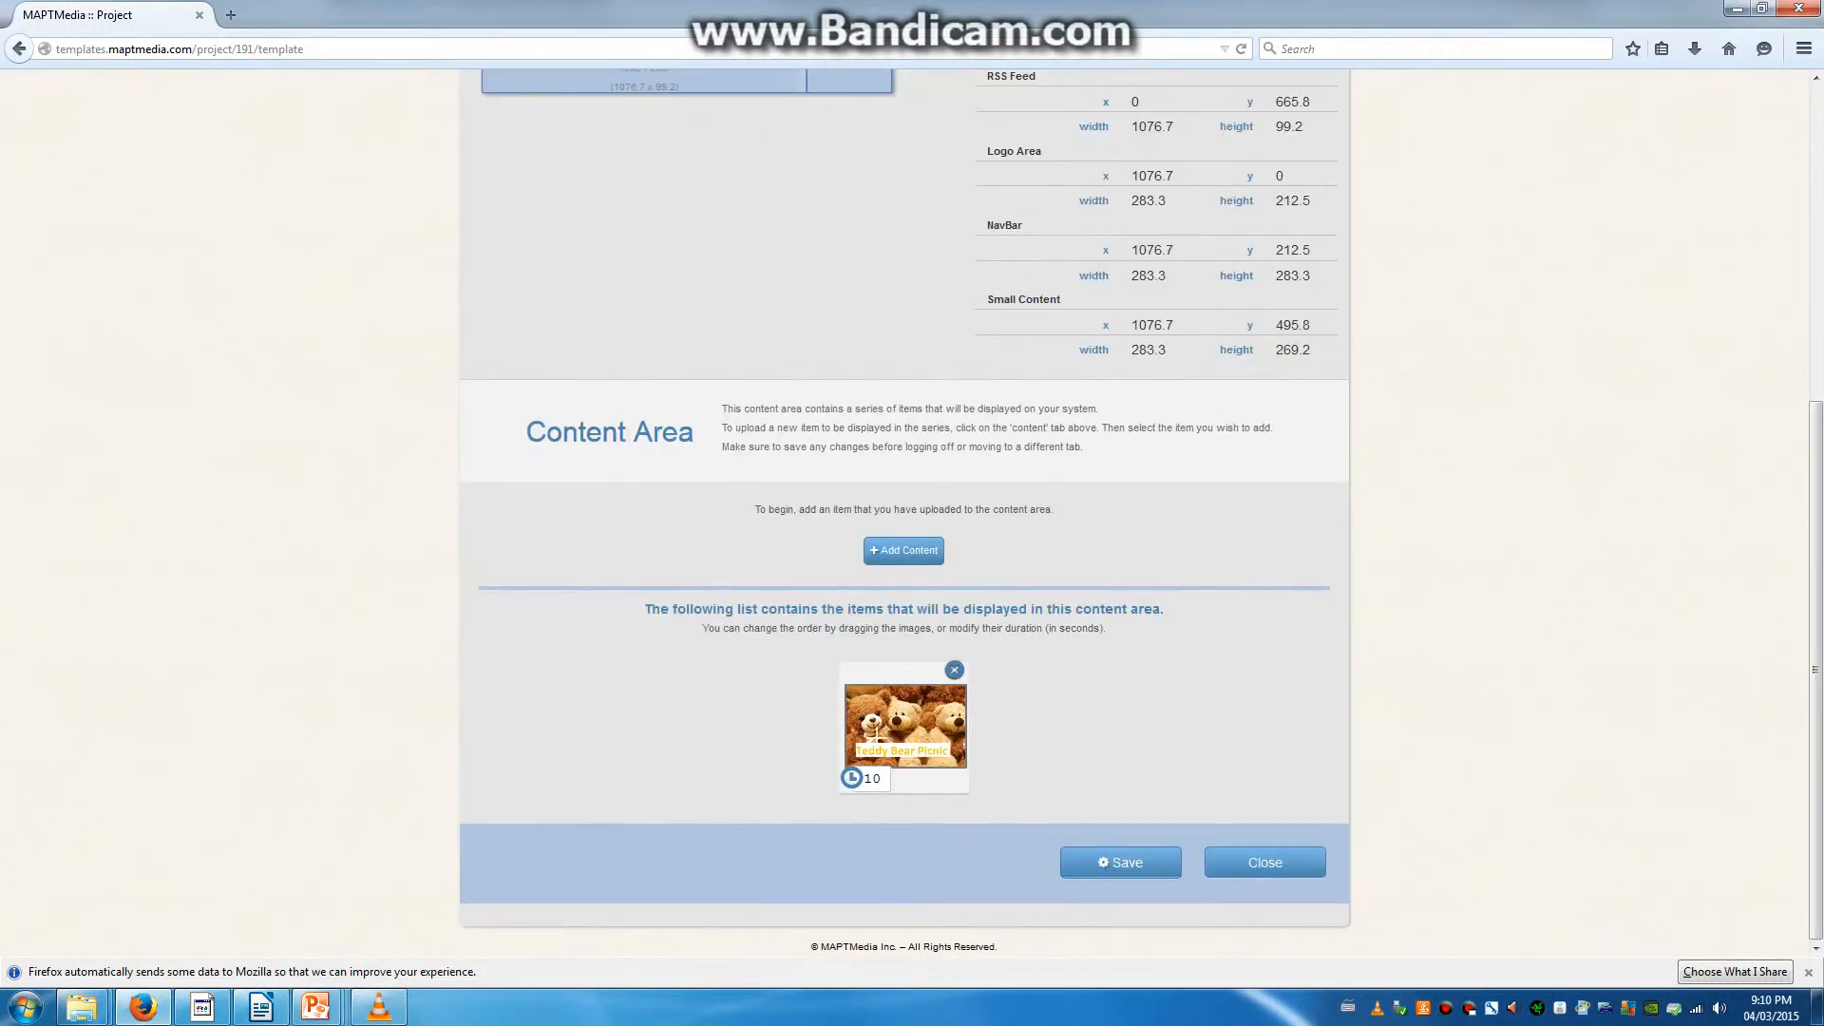
left_click(954, 670)
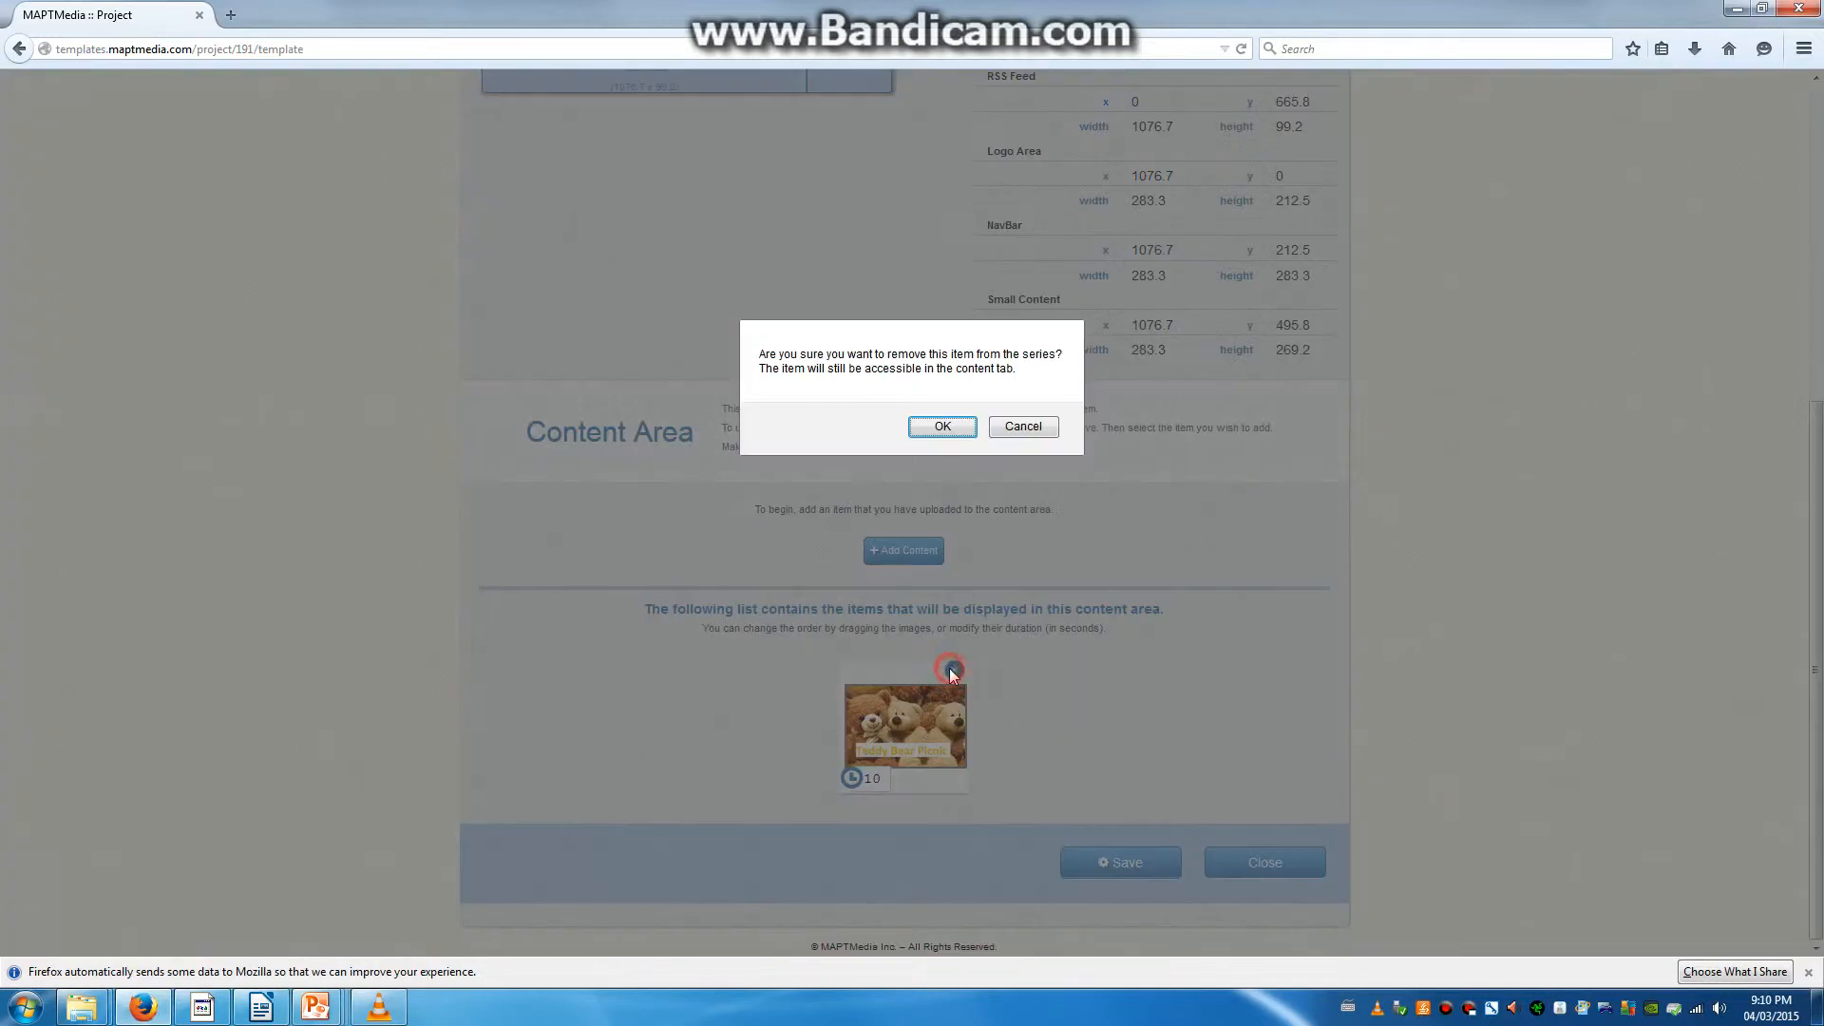
left_click(1024, 426)
scroll(863, 406, "up", 5)
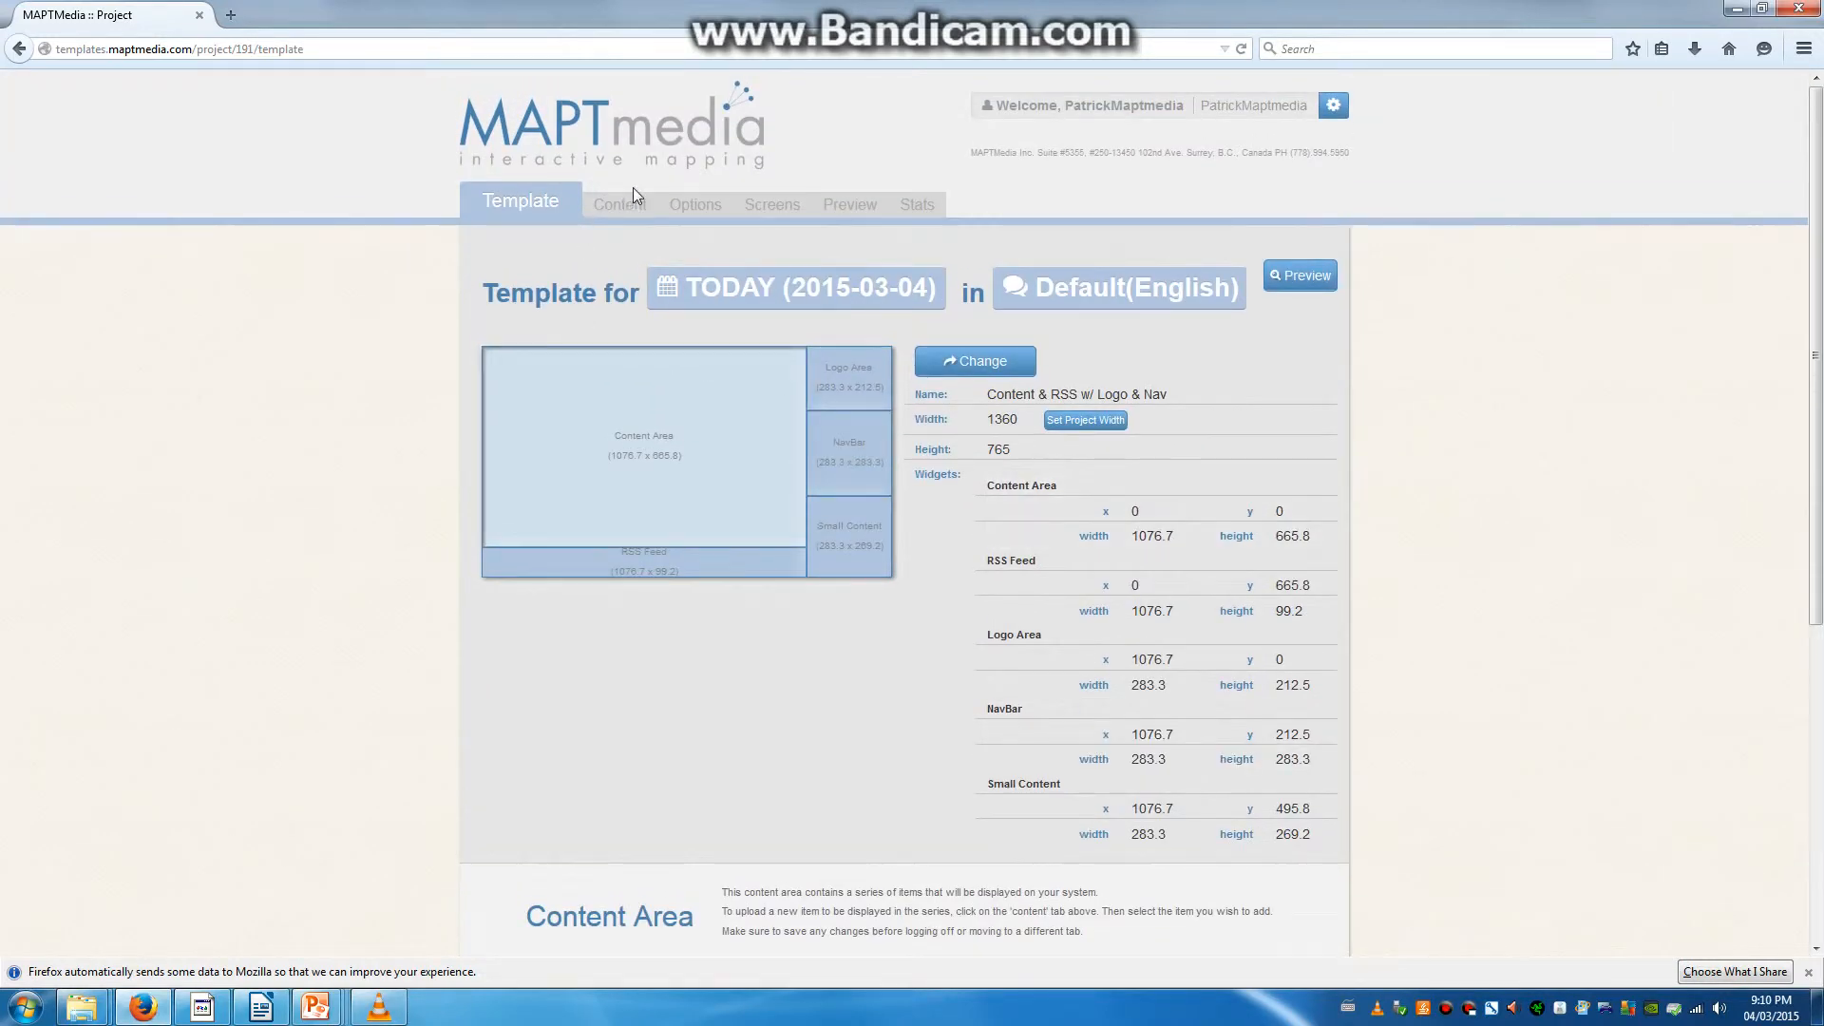
left_click(626, 205)
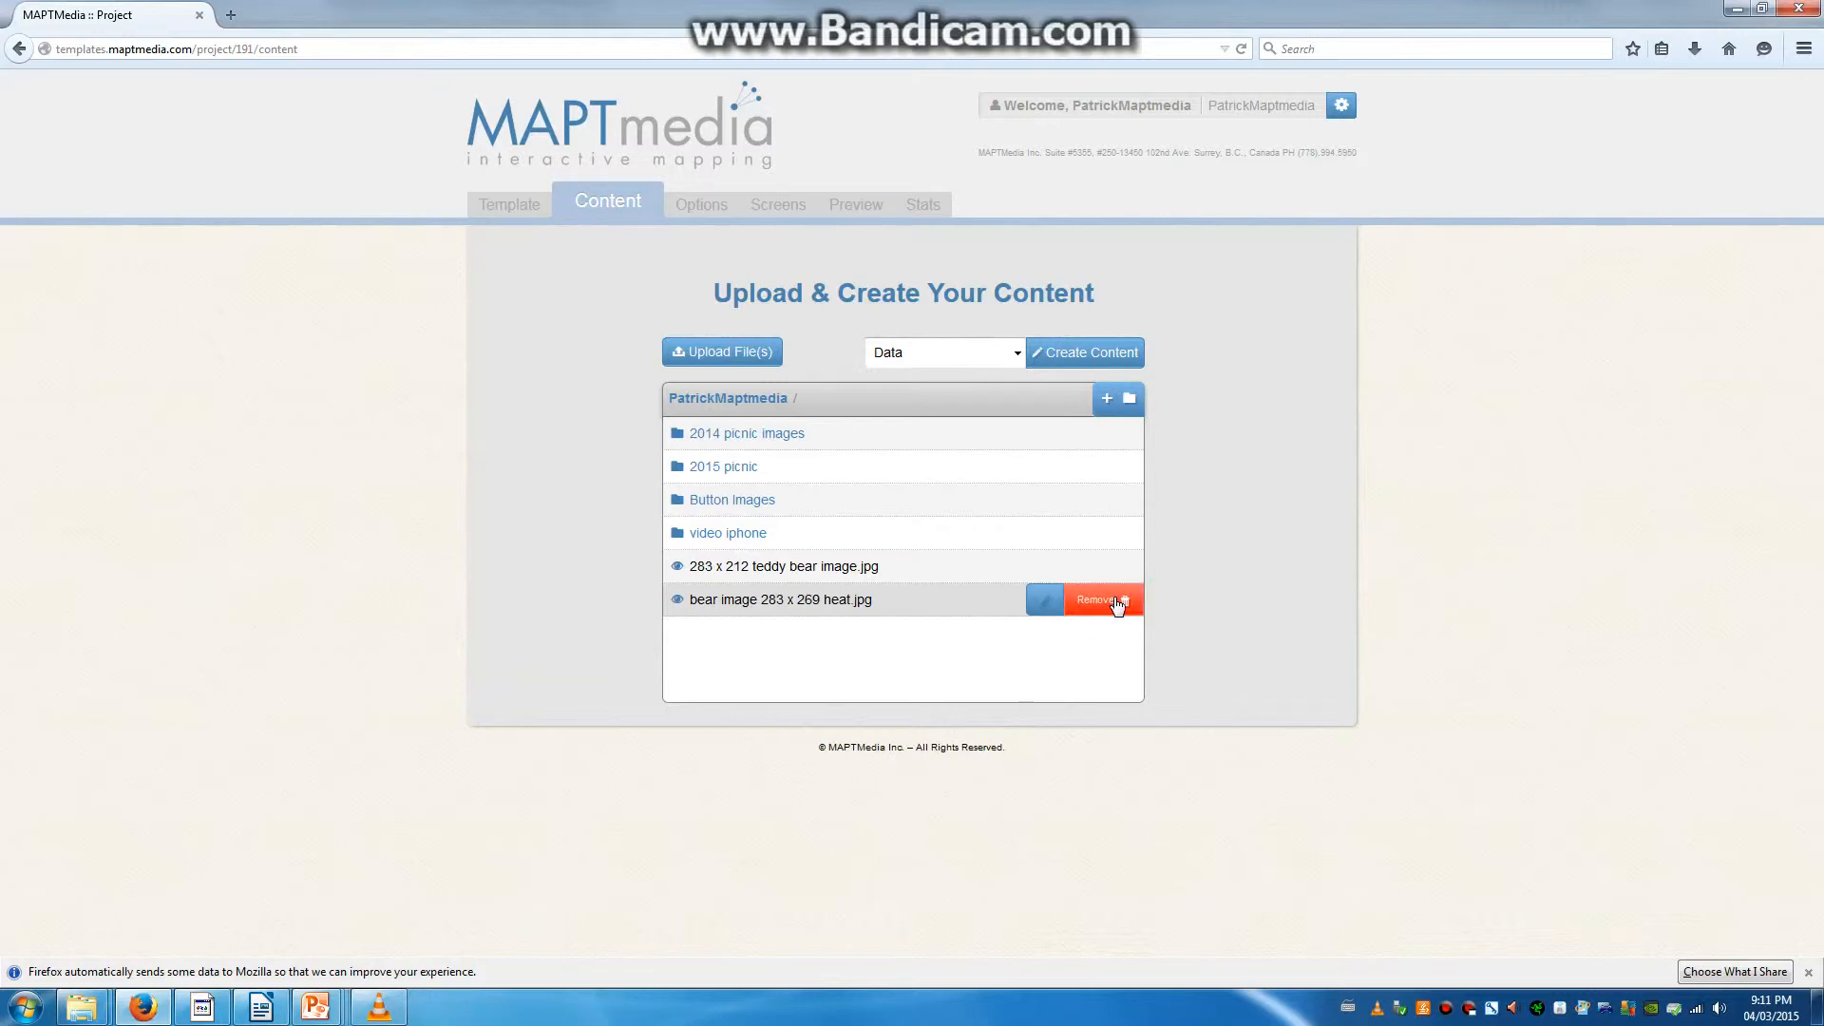
Step: Remove the uploaded images bear image 283 x 269 heat.jpg and 283 x 212 teddy bear image.jpg
left_click(1117, 601)
mouse_move(978, 566)
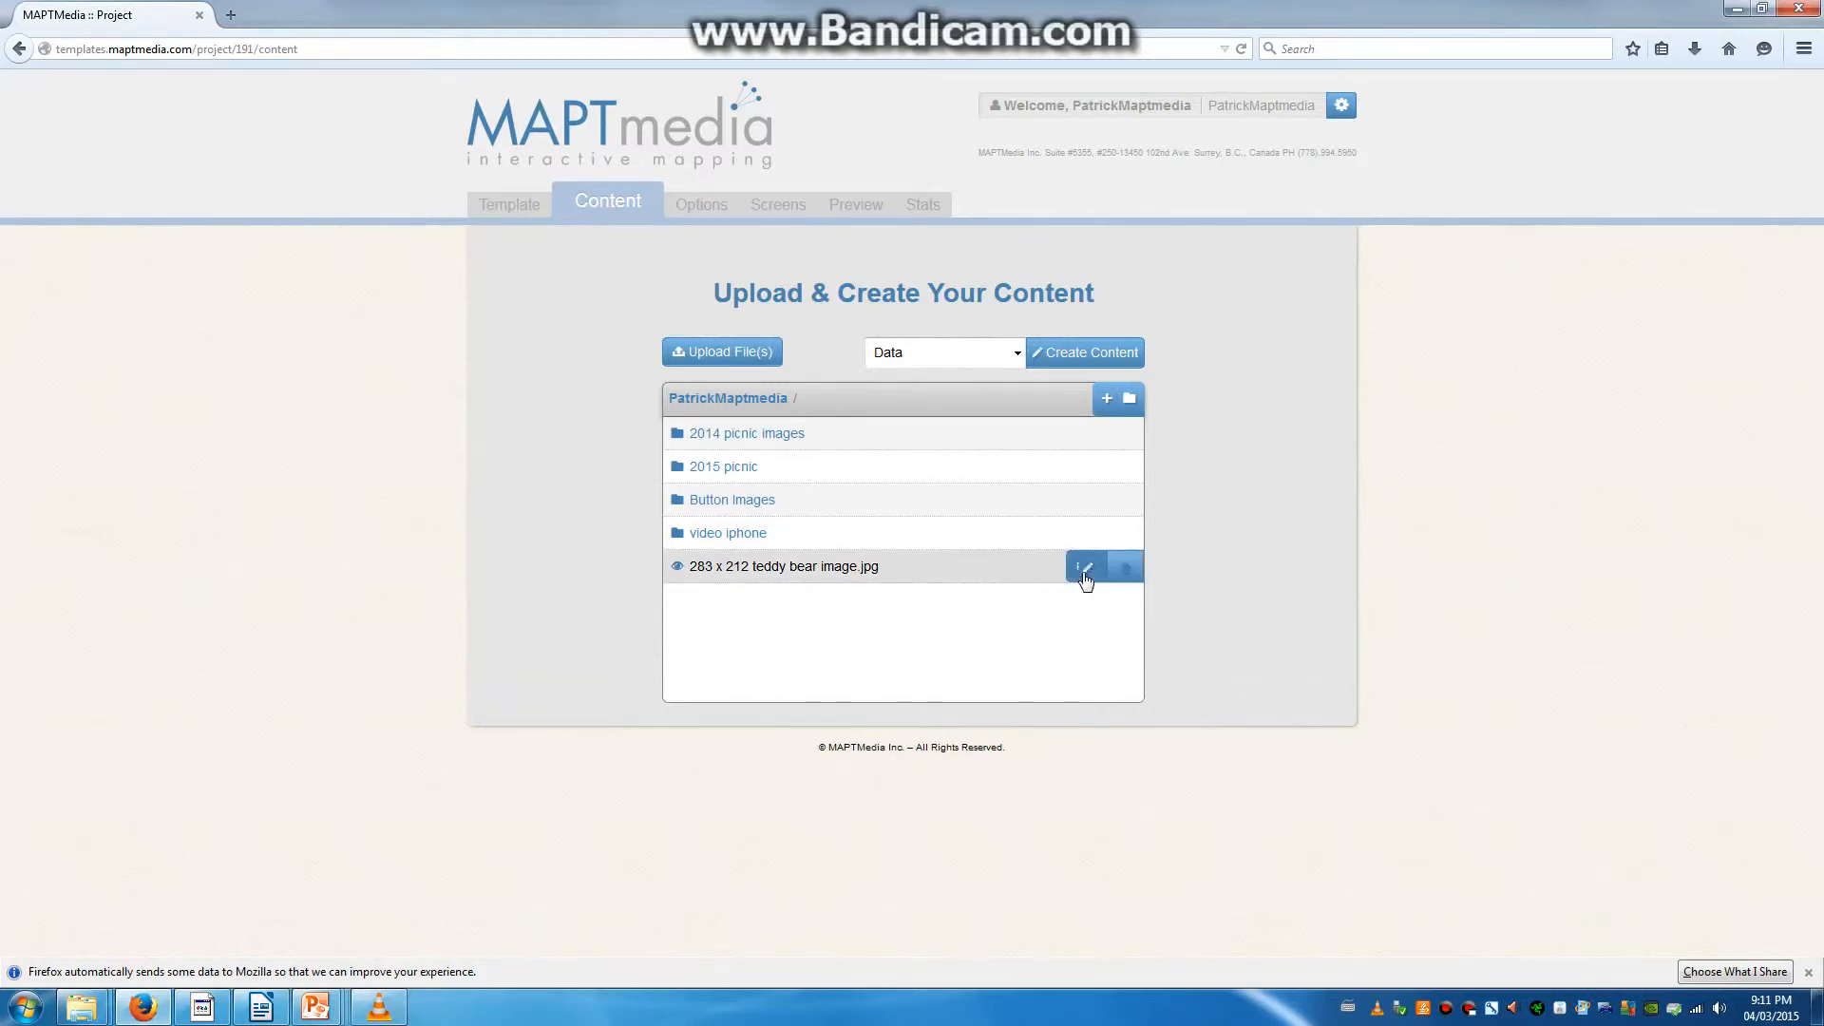
left_click(1128, 568)
Step: Remove the content folders video iphone, Button Images, 2015 picnic and 2014 picnic images
mouse_move(904, 533)
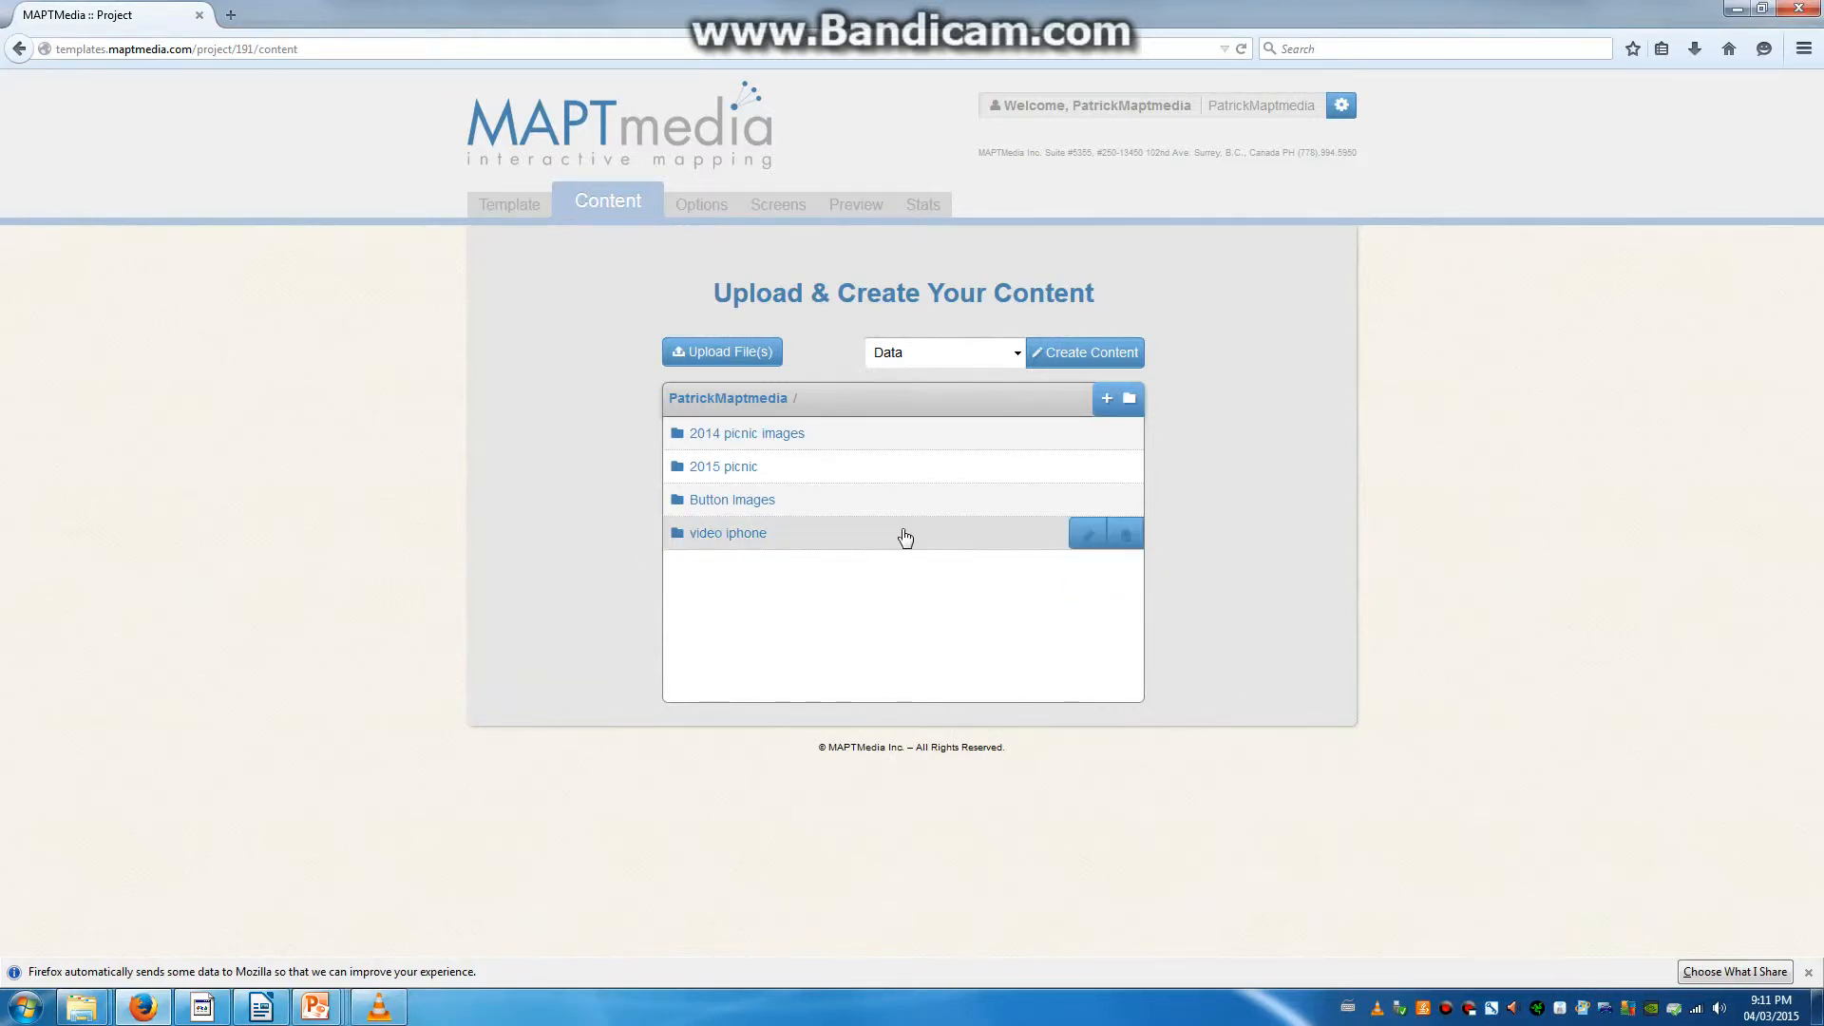
left_click(1126, 538)
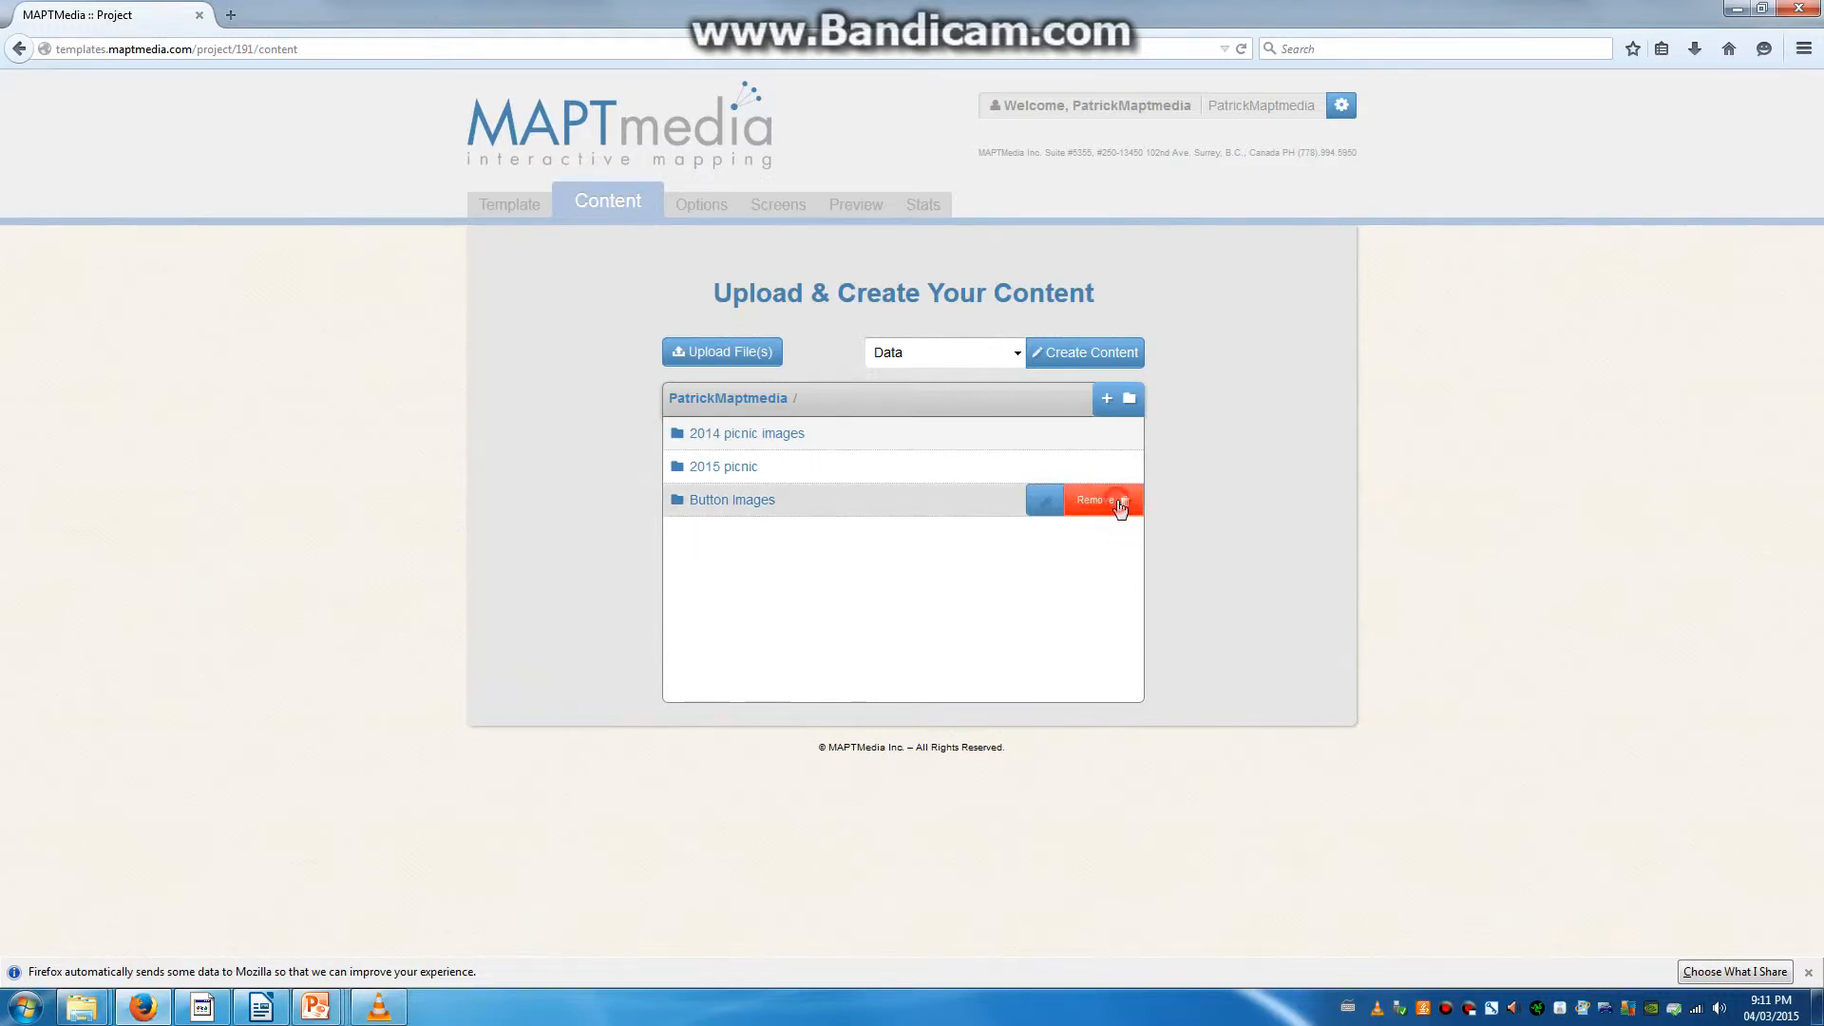
left_click(1121, 502)
left_click(1121, 480)
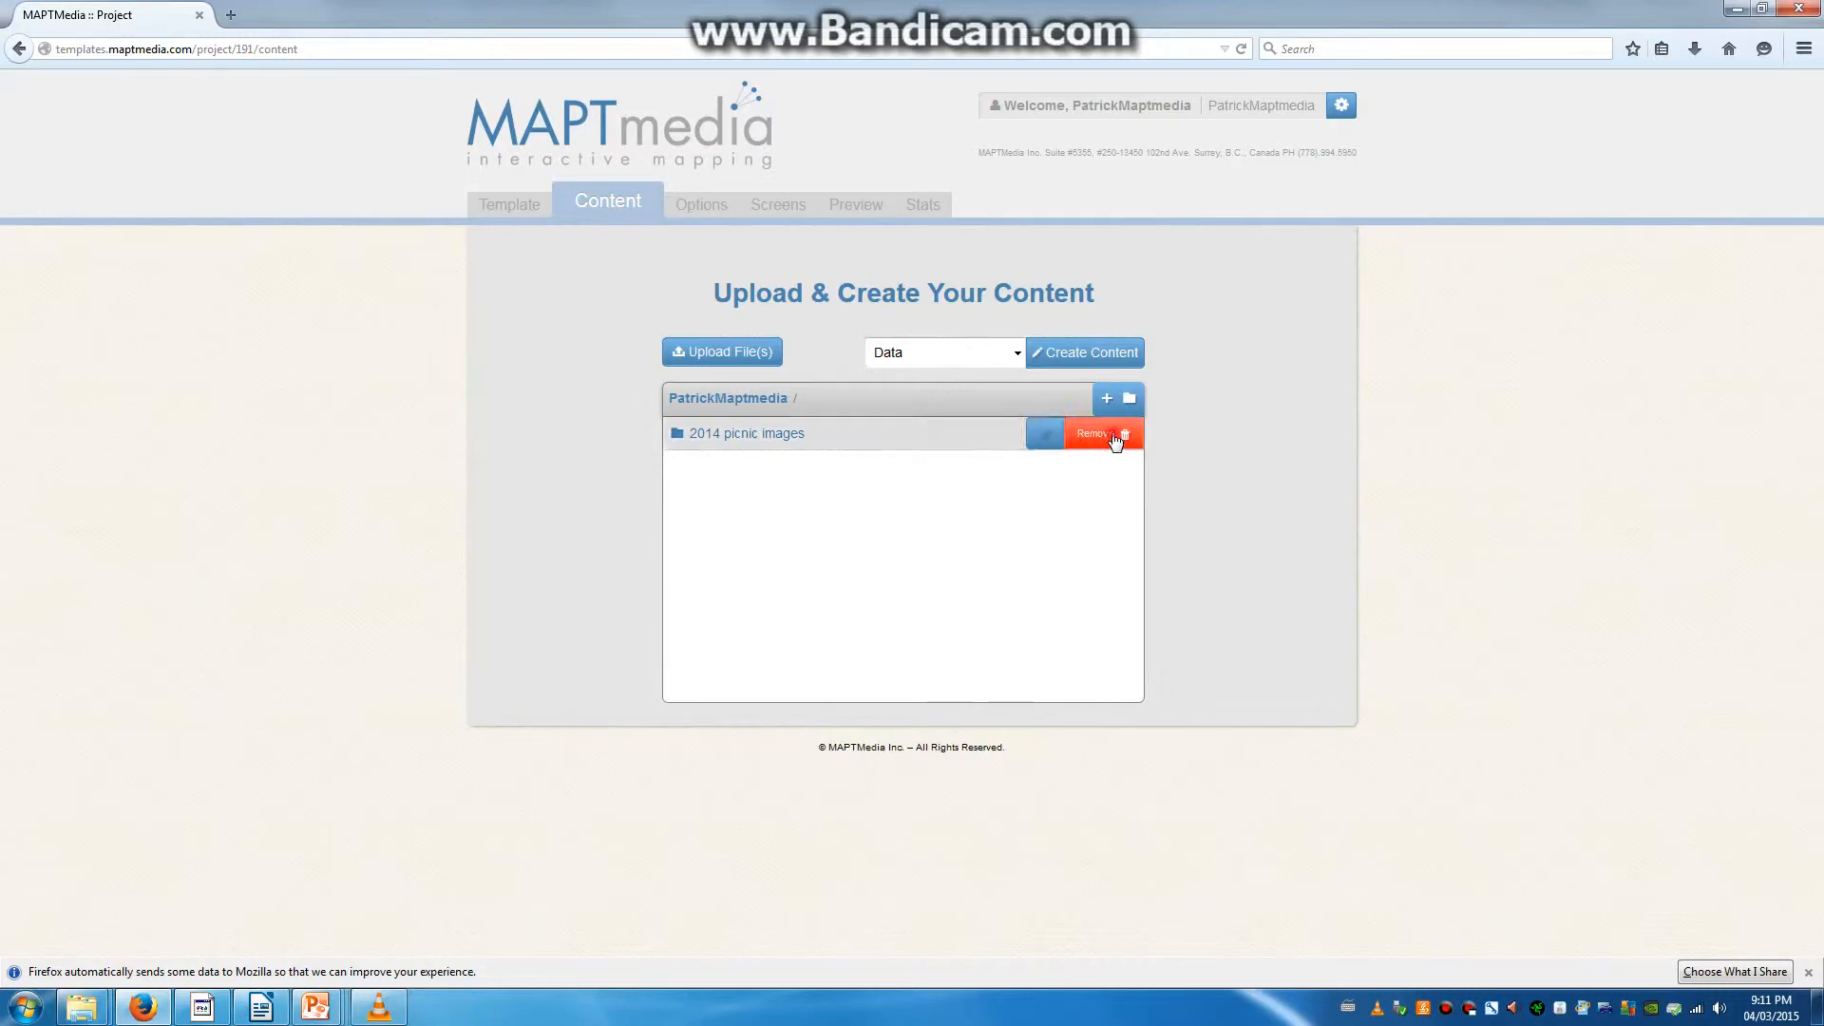
left_click(1114, 434)
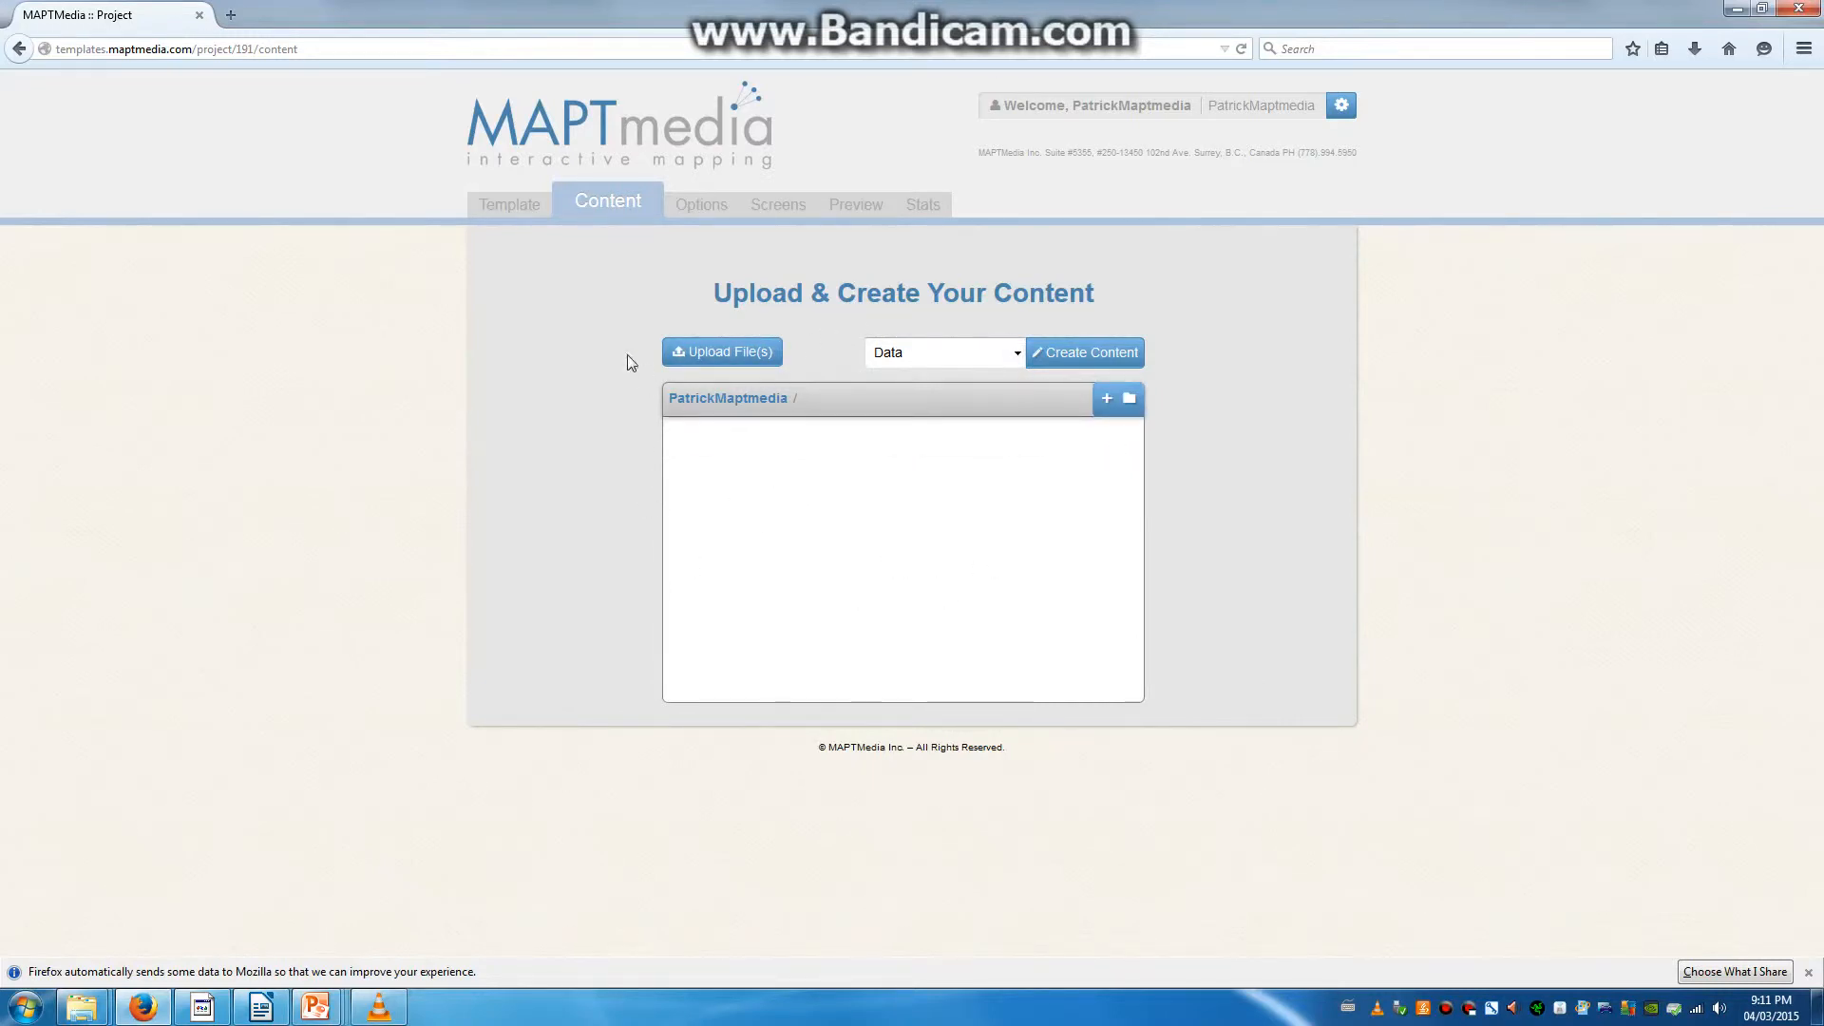
Step: Check the subfolders of Maptmedia KIOSK Project in Windows Explorer and return to the content page in Firefox
mouse_move(76, 1002)
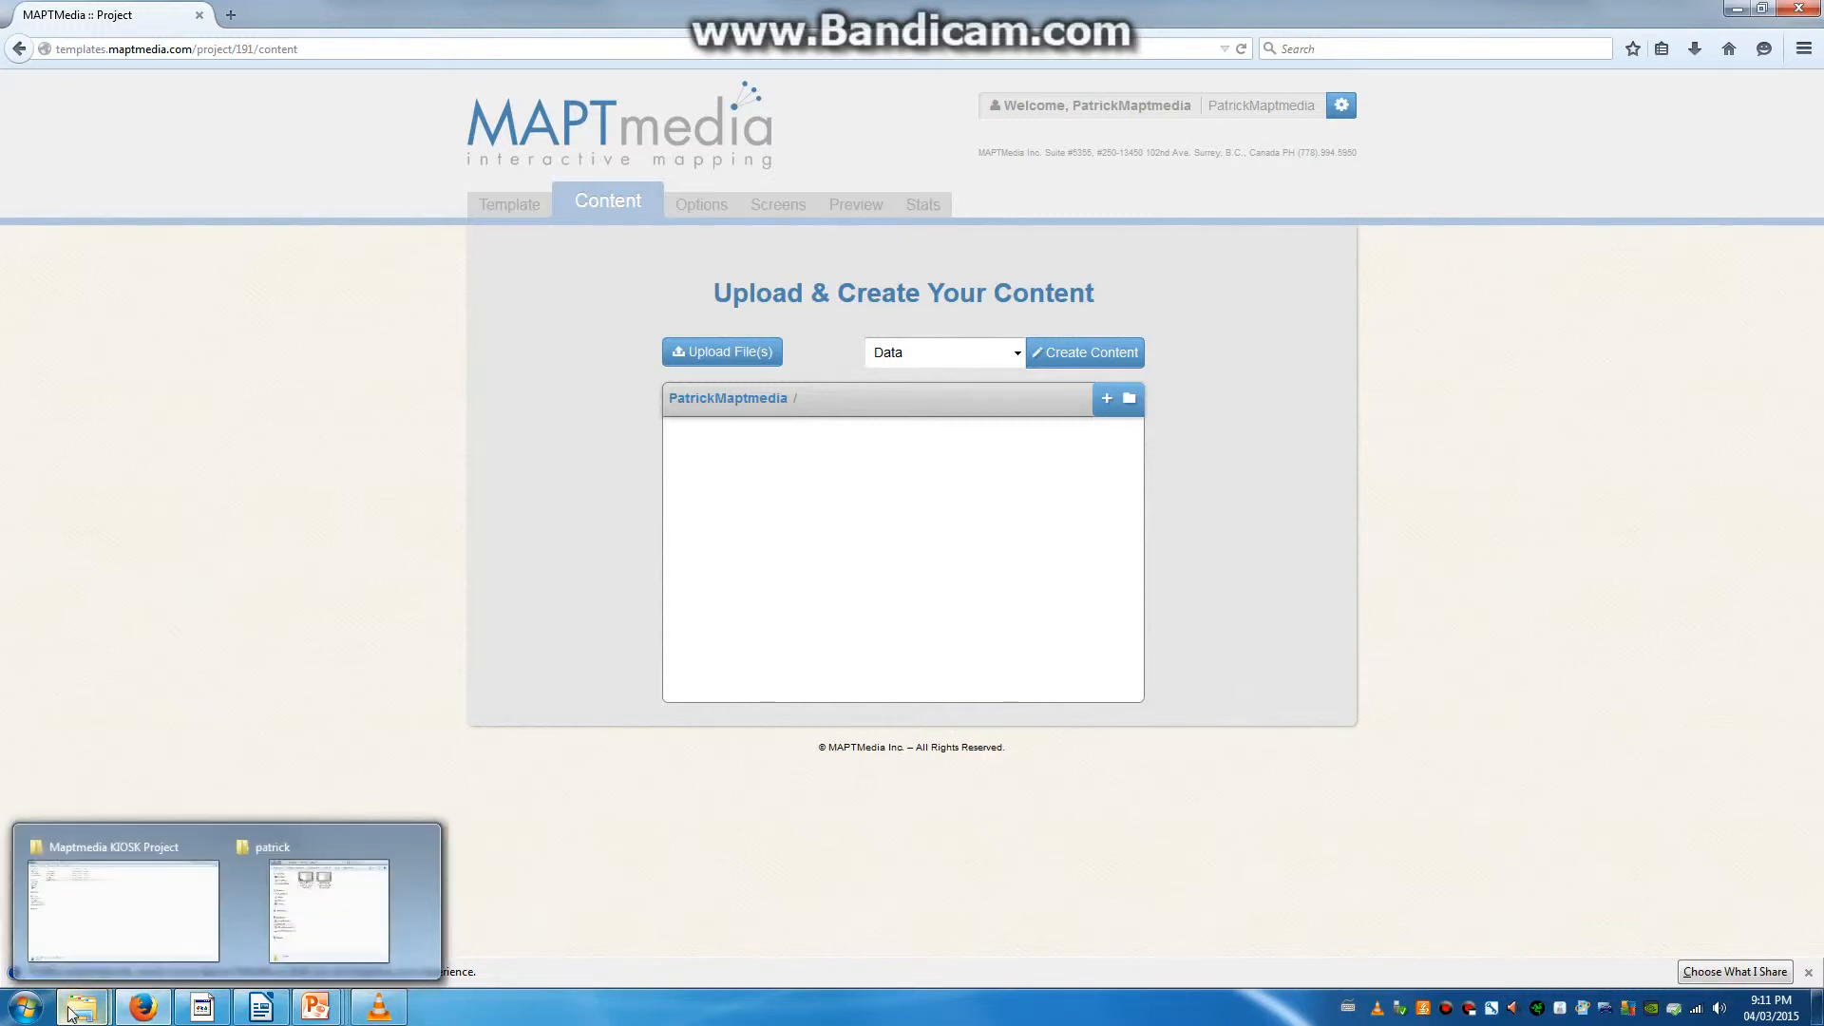
left_click(129, 901)
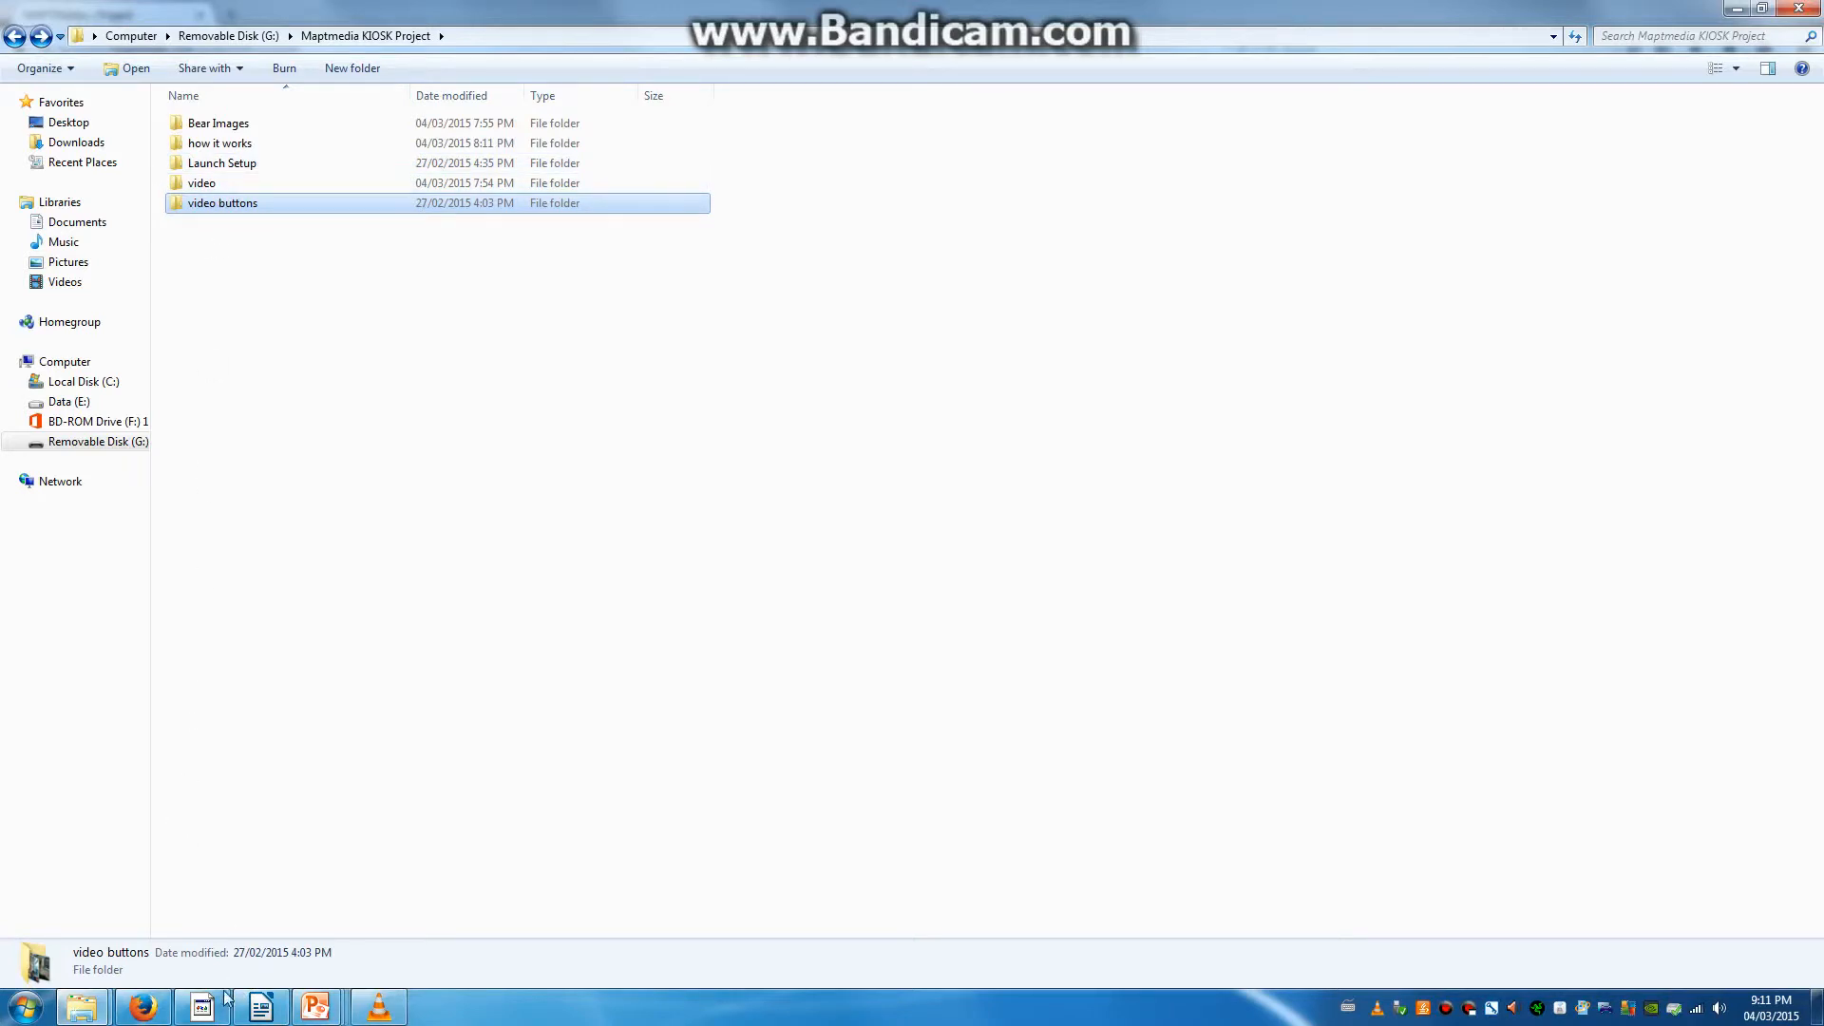
left_click(142, 1008)
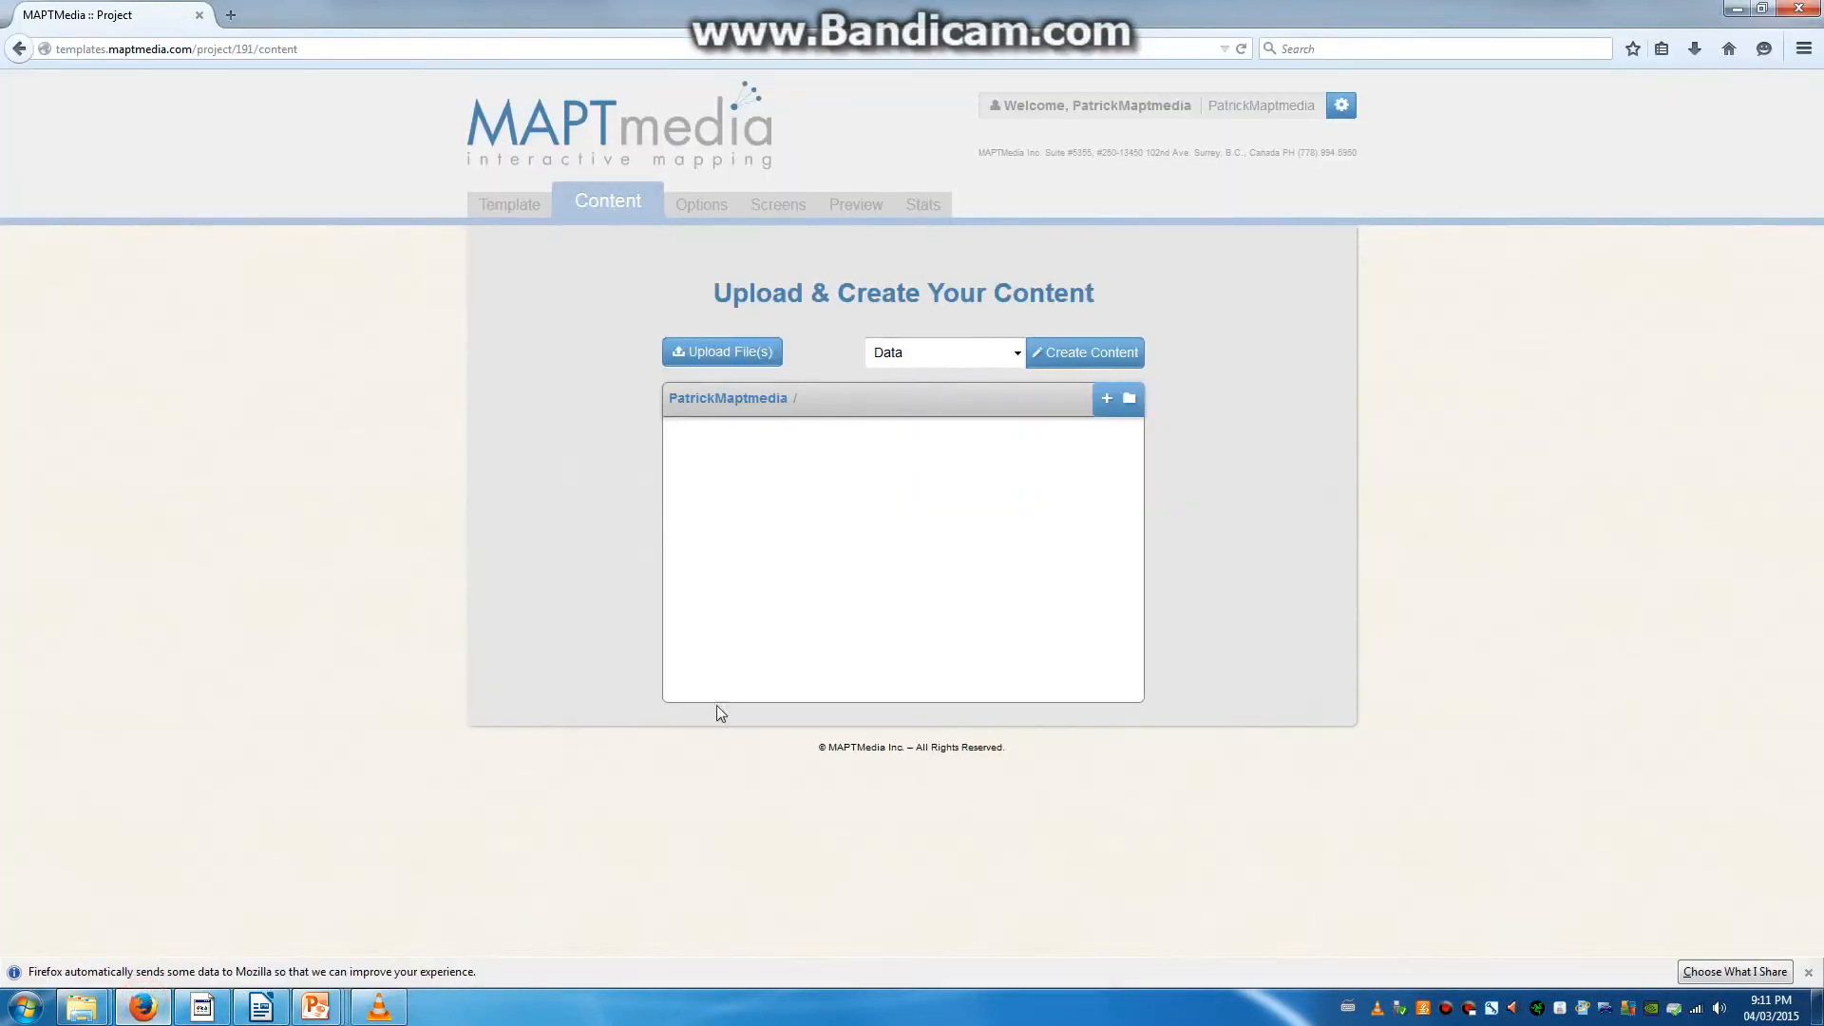
Step: Create a content folder named Videos at the root level and open it
left_click(1113, 403)
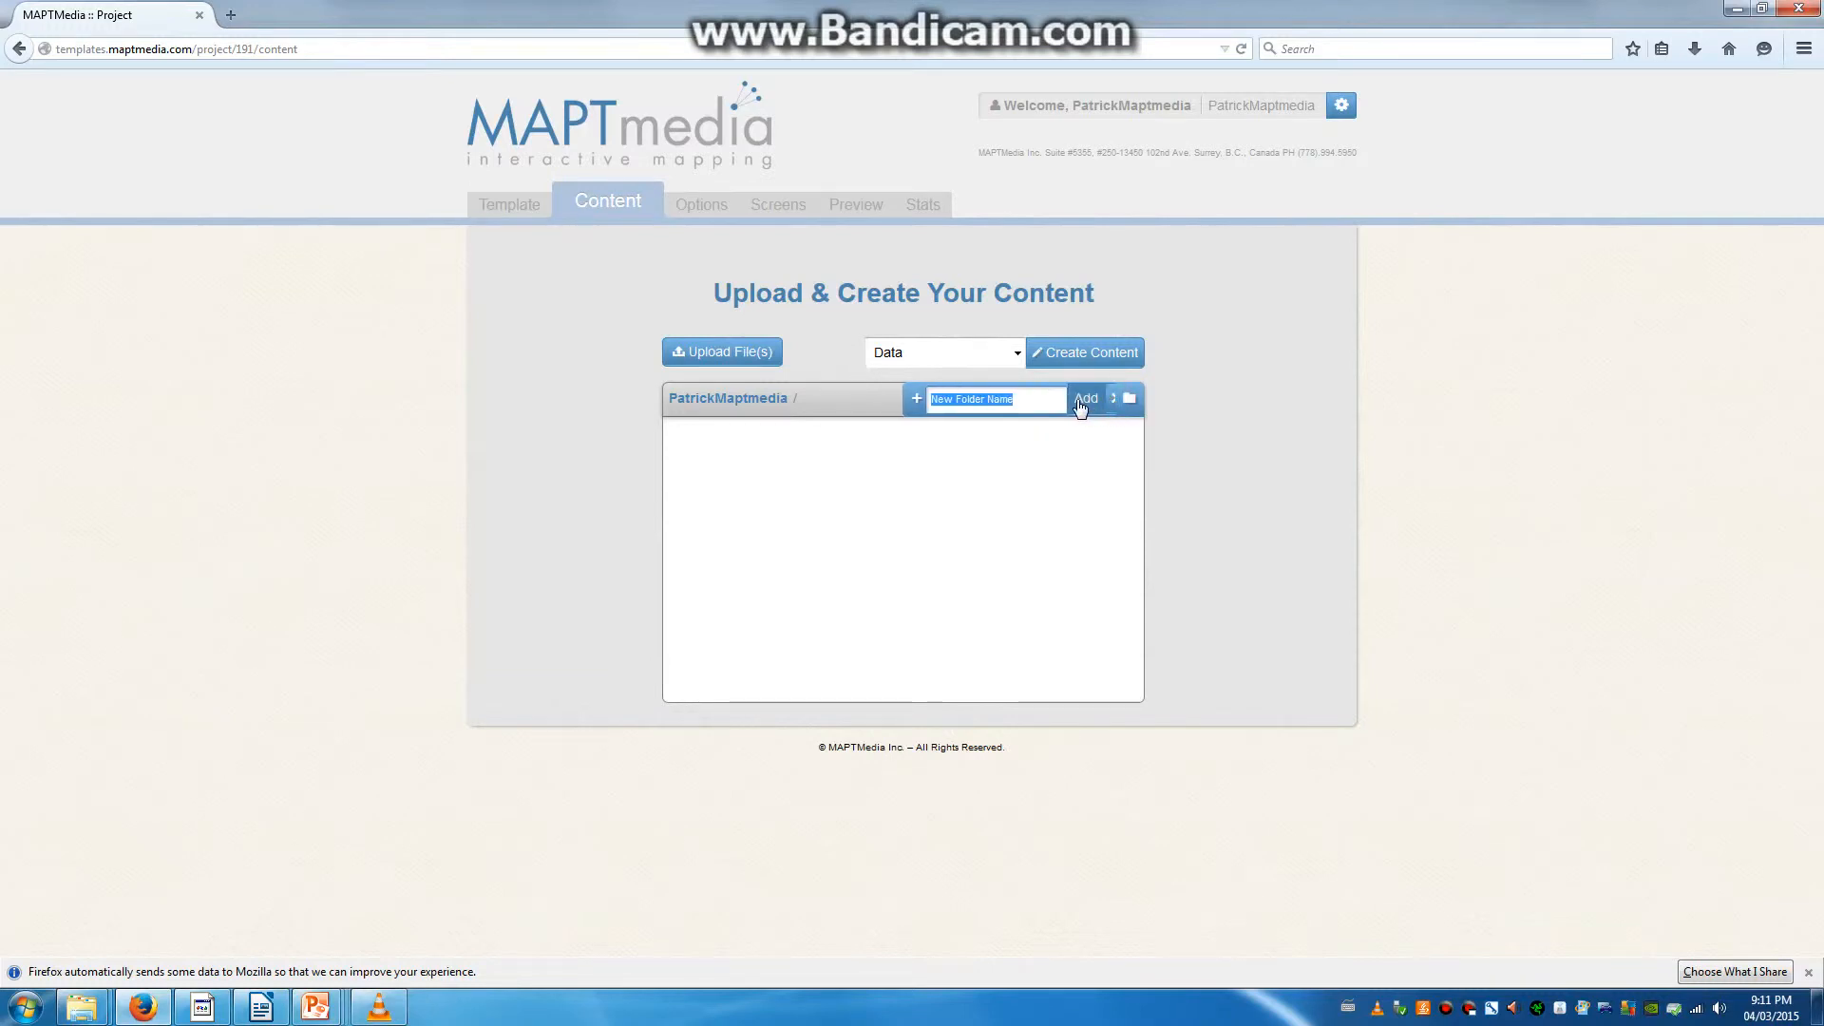
type("V")
key("BackSpace")
key("BackSpace")
left_click(1083, 399)
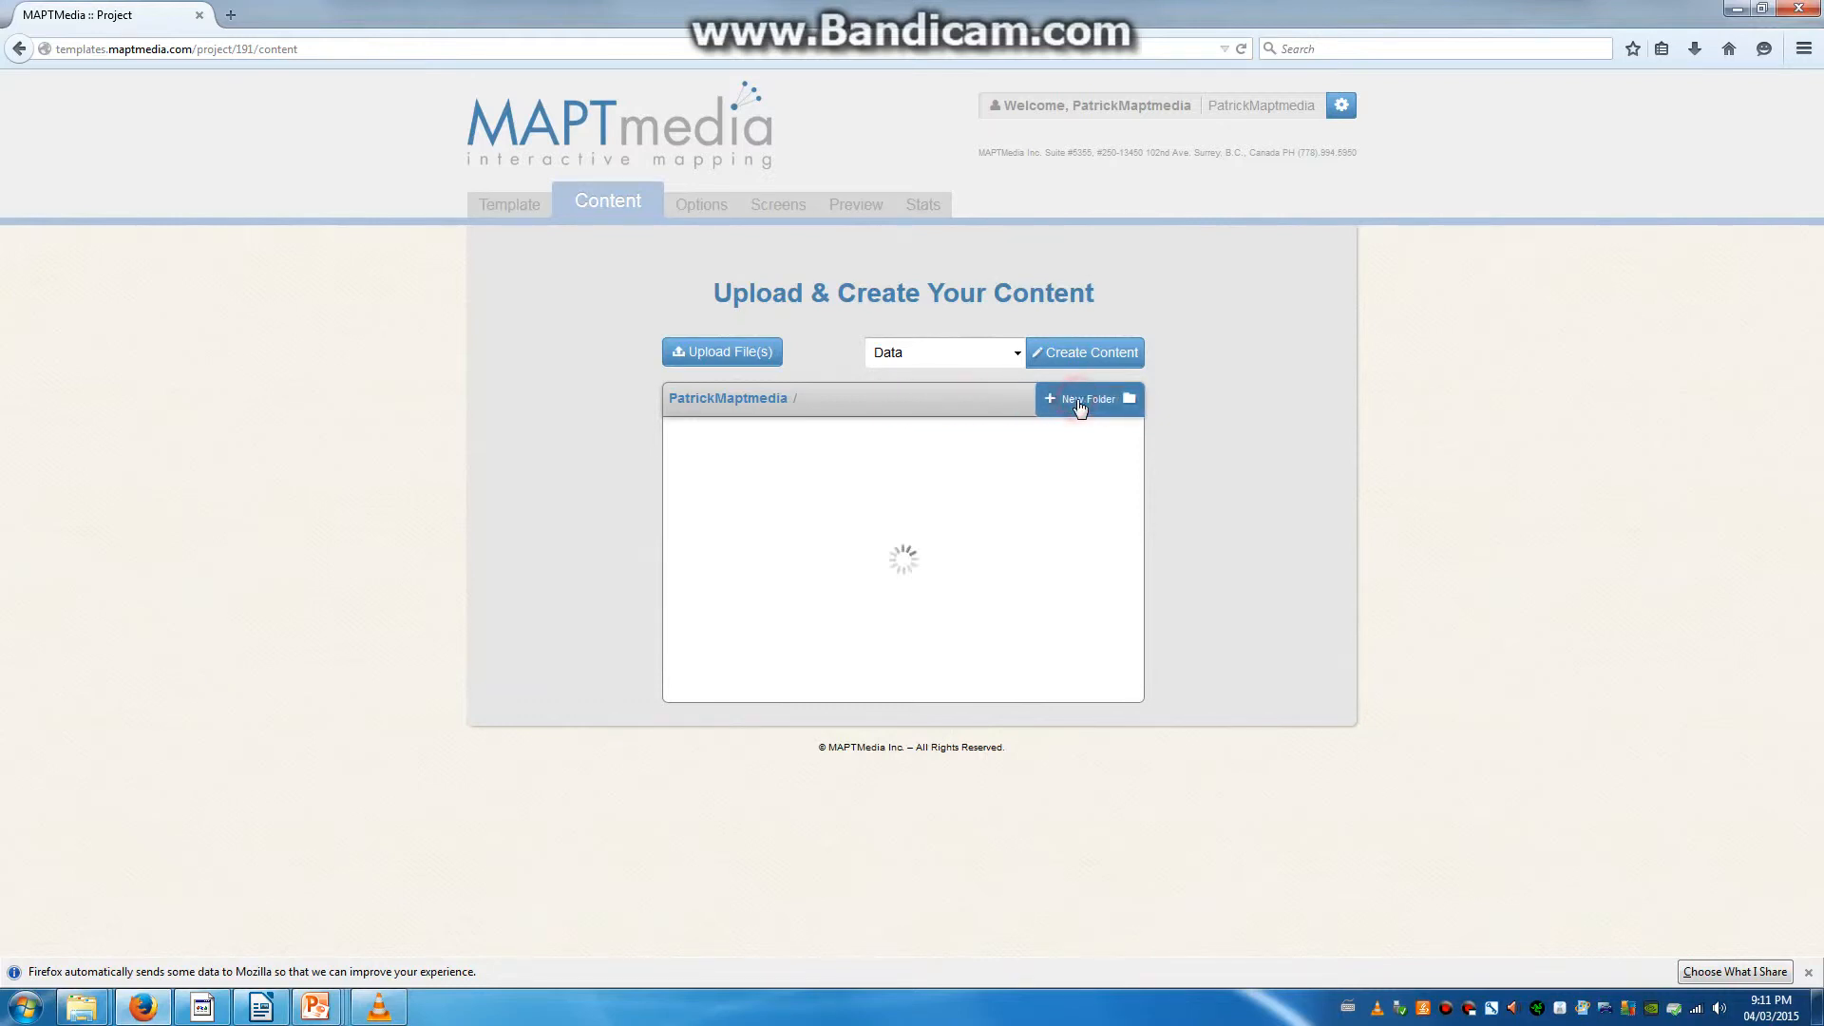
left_click(700, 436)
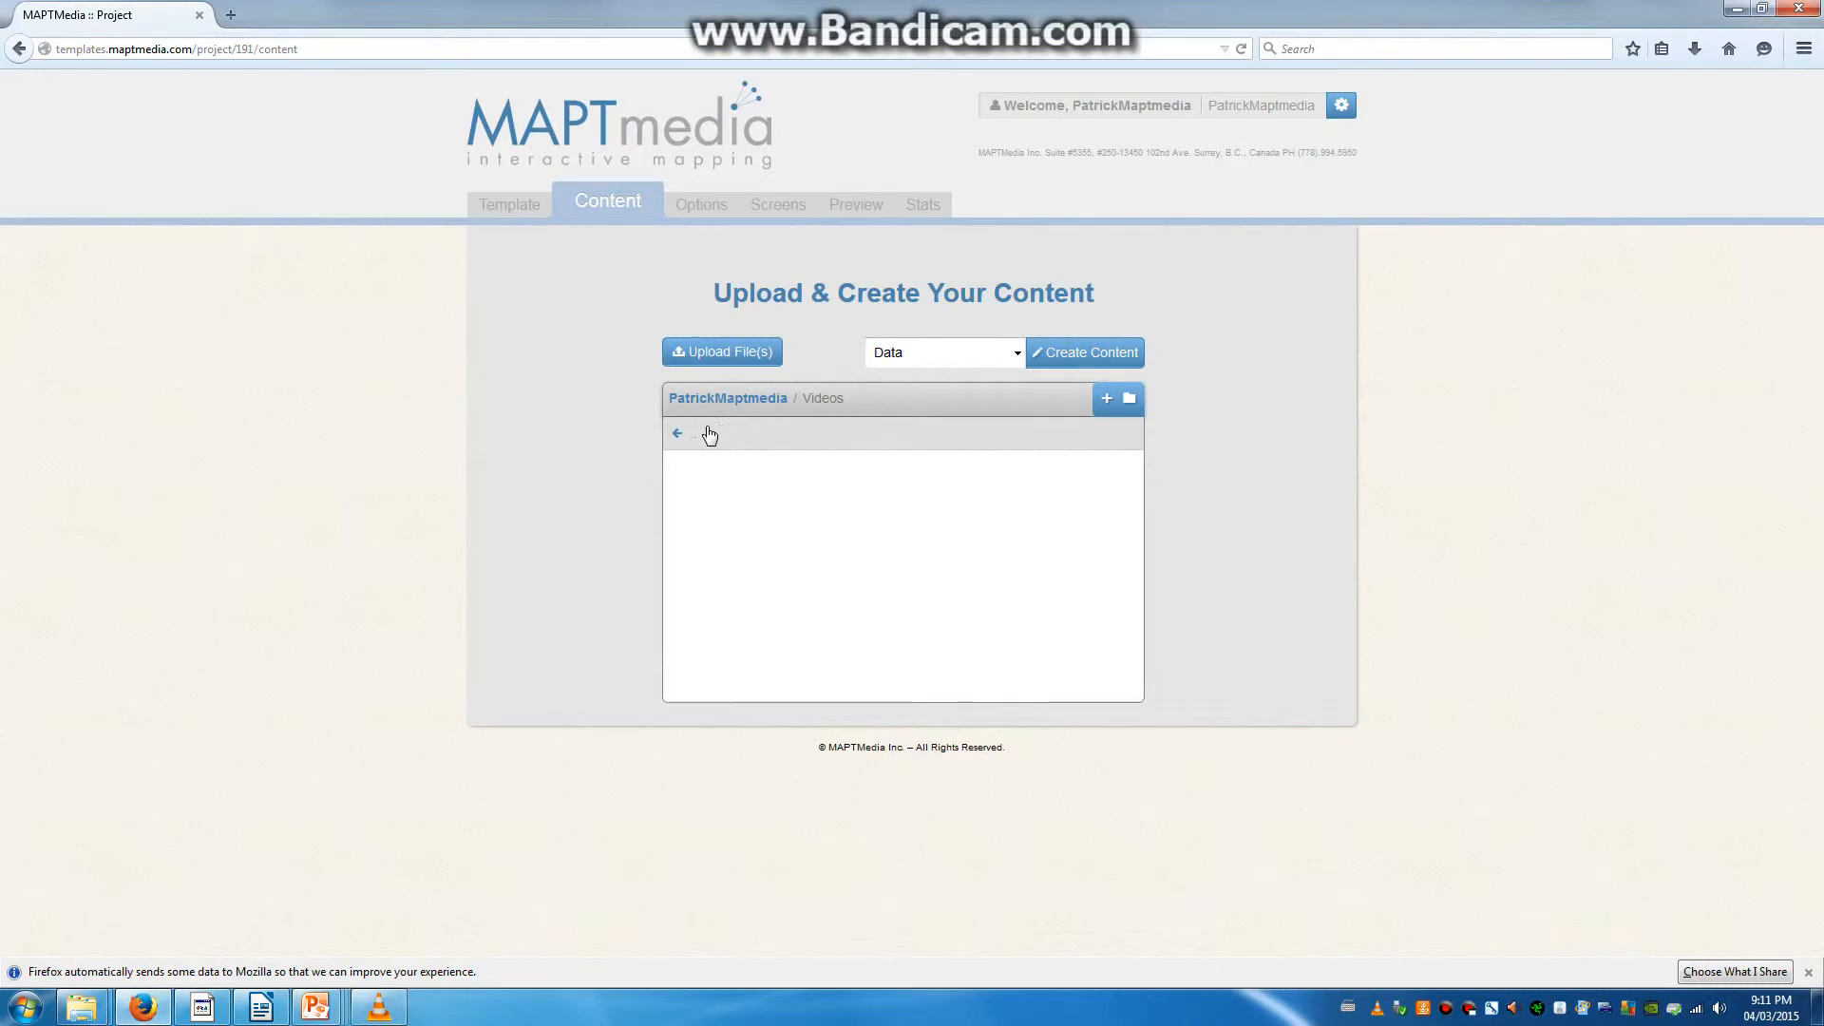
Step: Upload all four videos from the video folder of Maptmedia KIOSK Project on Removable Disk (G:) into Videos
left_click(724, 346)
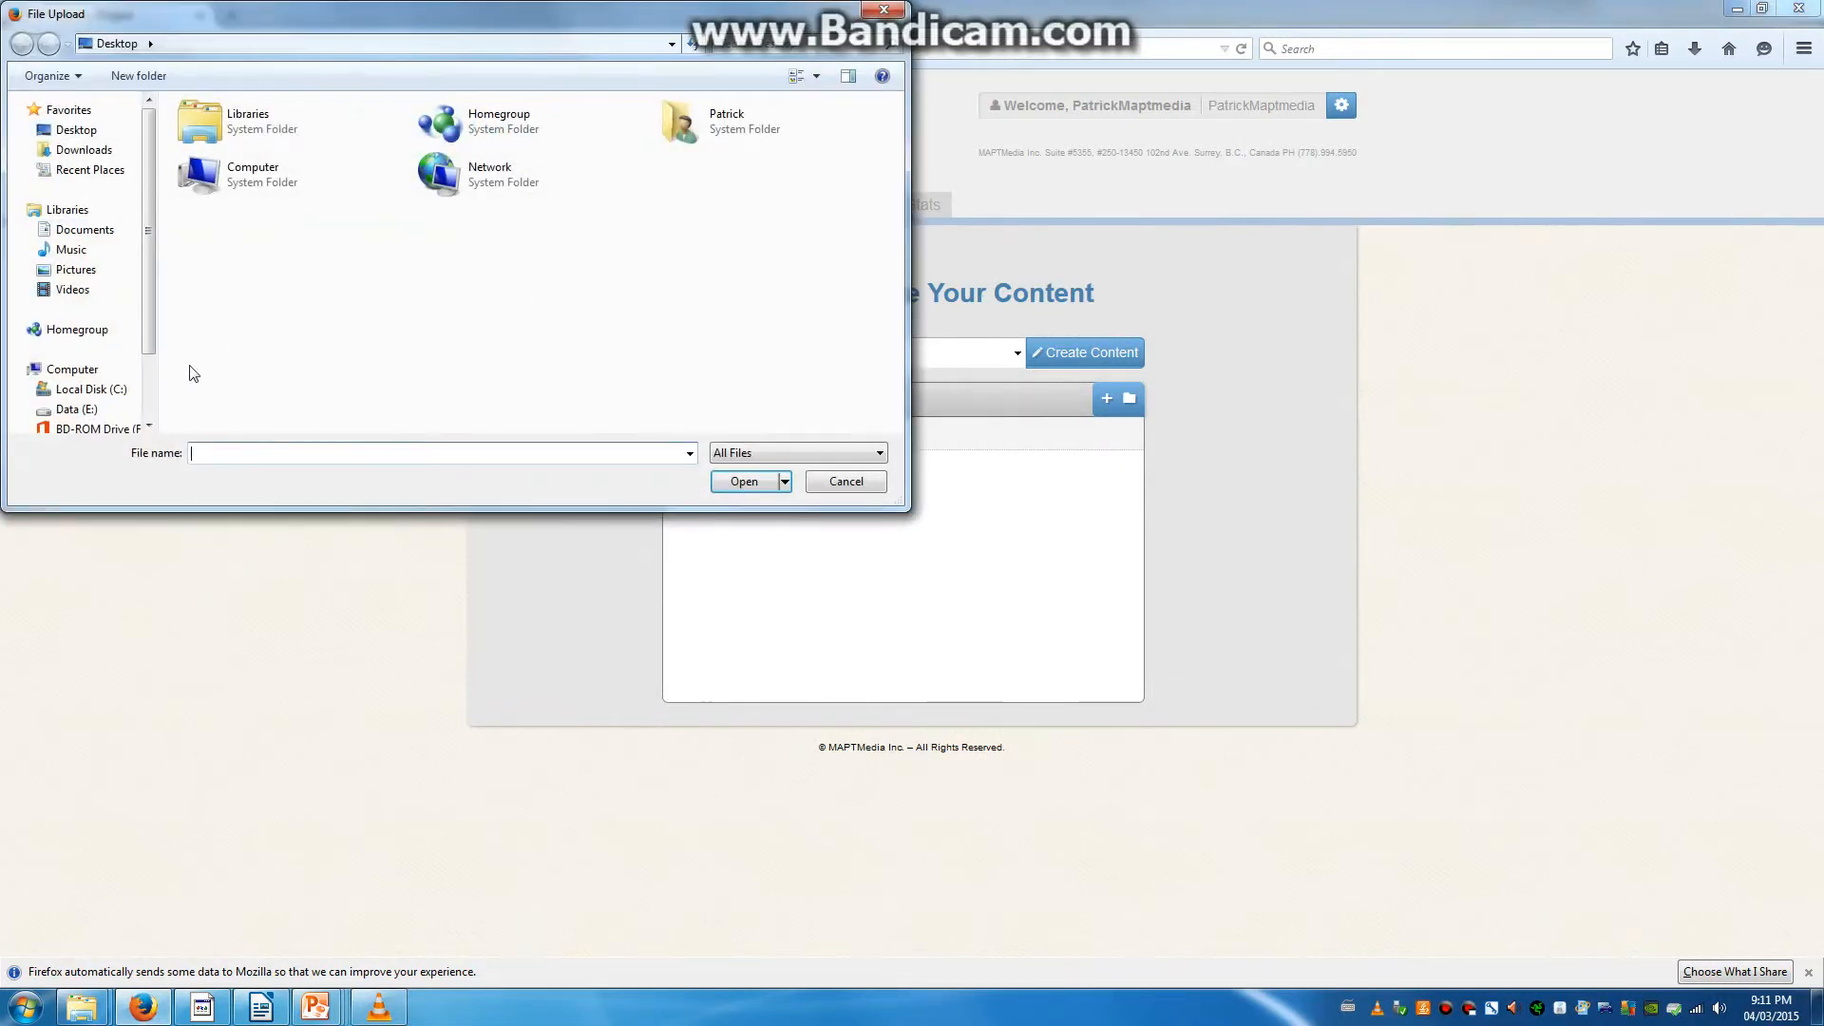
left_click_drag(148, 276, 150, 394)
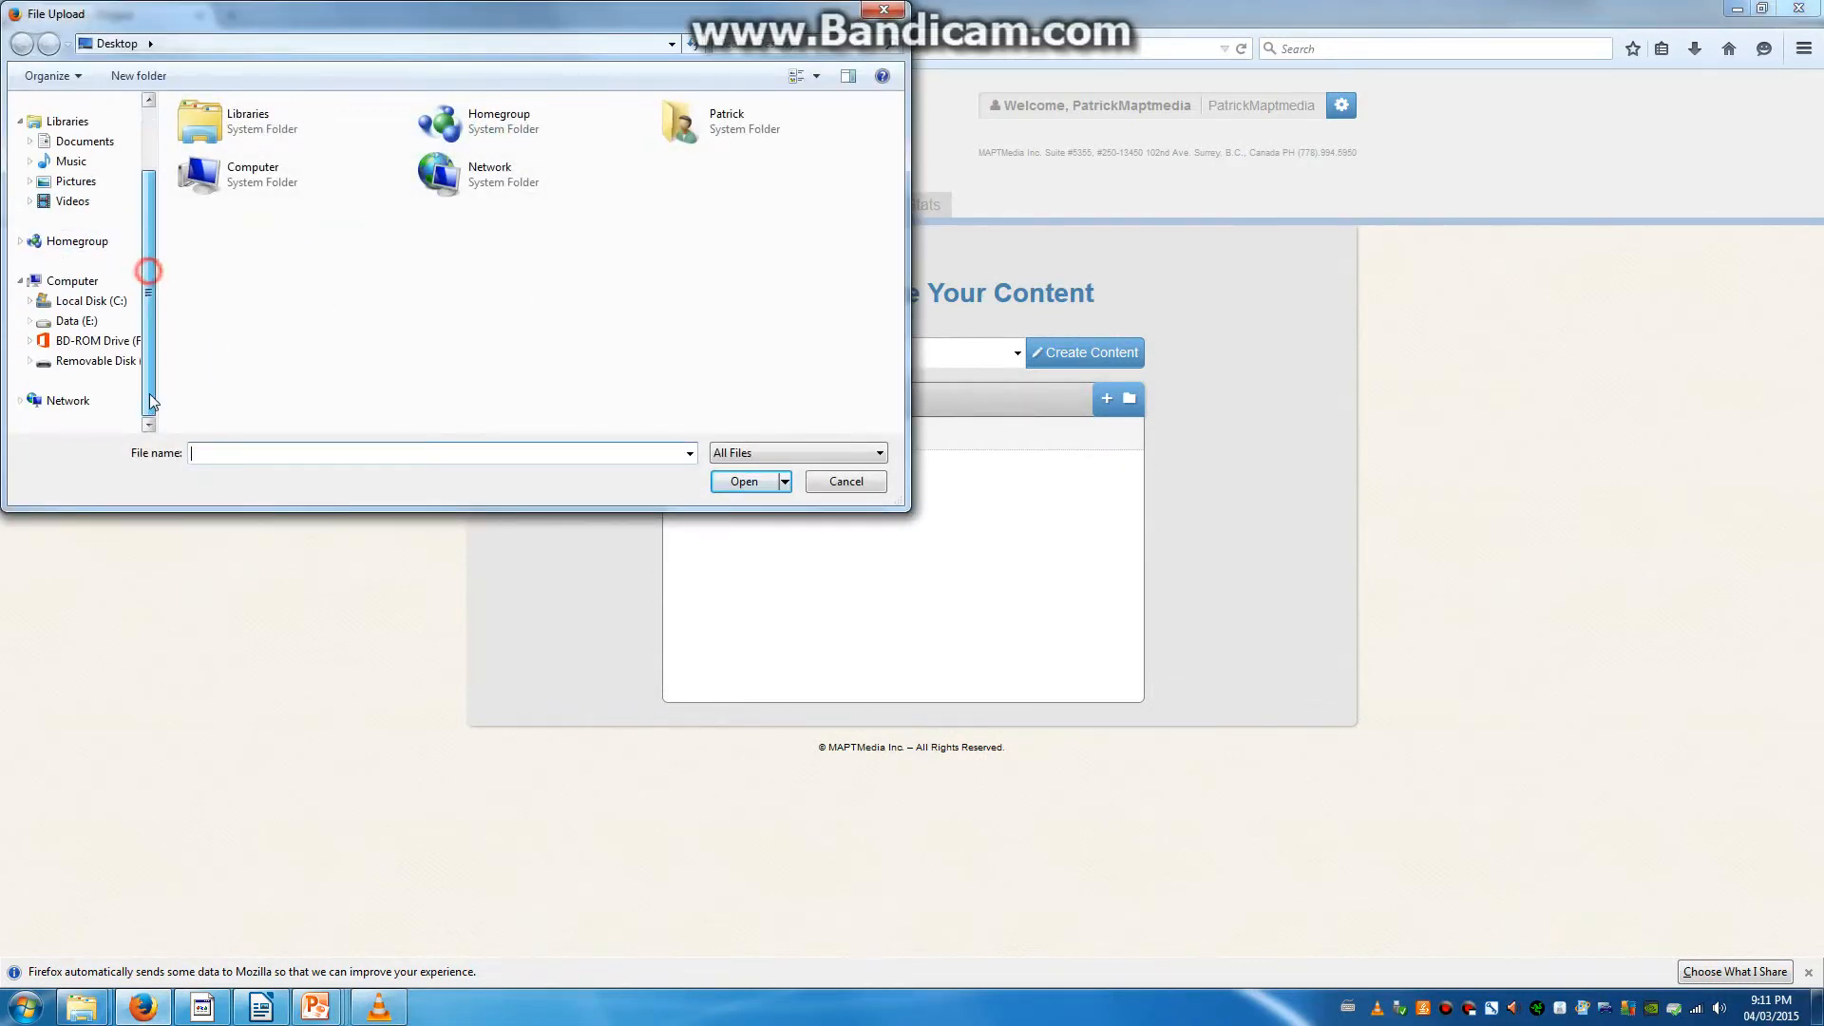
left_click(104, 363)
double_click(214, 130)
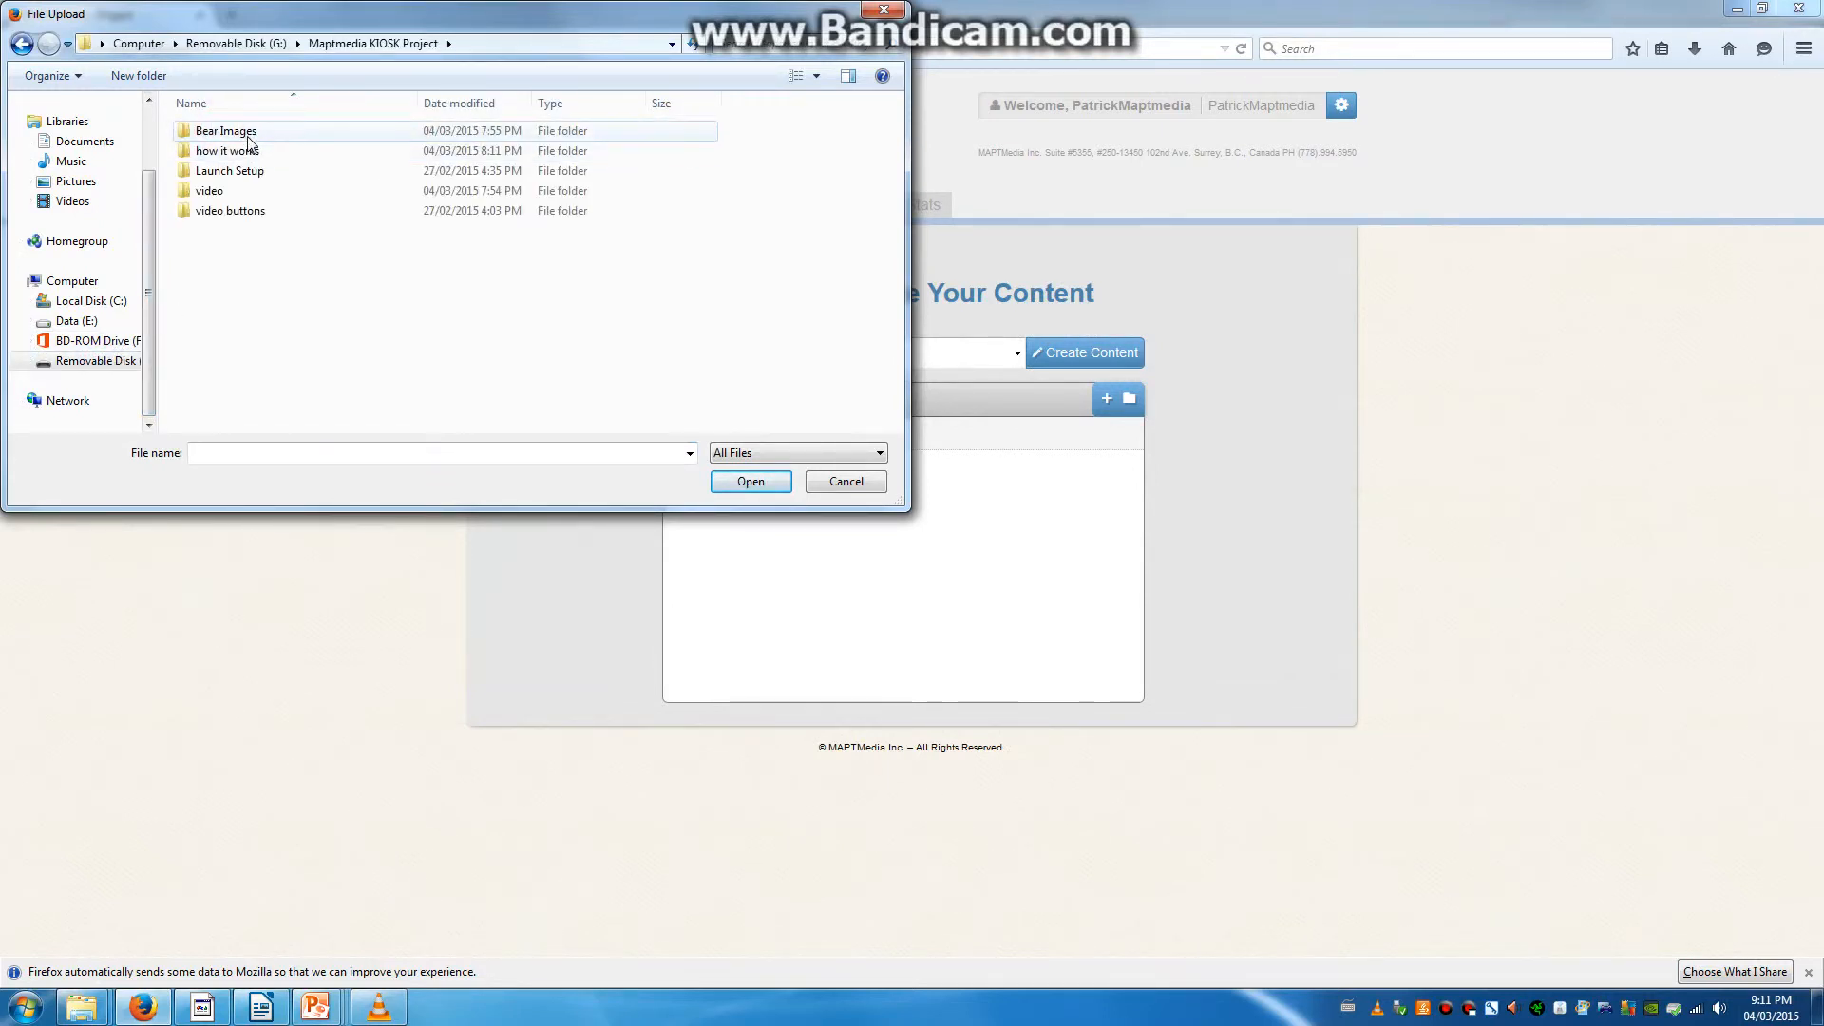
double_click(224, 190)
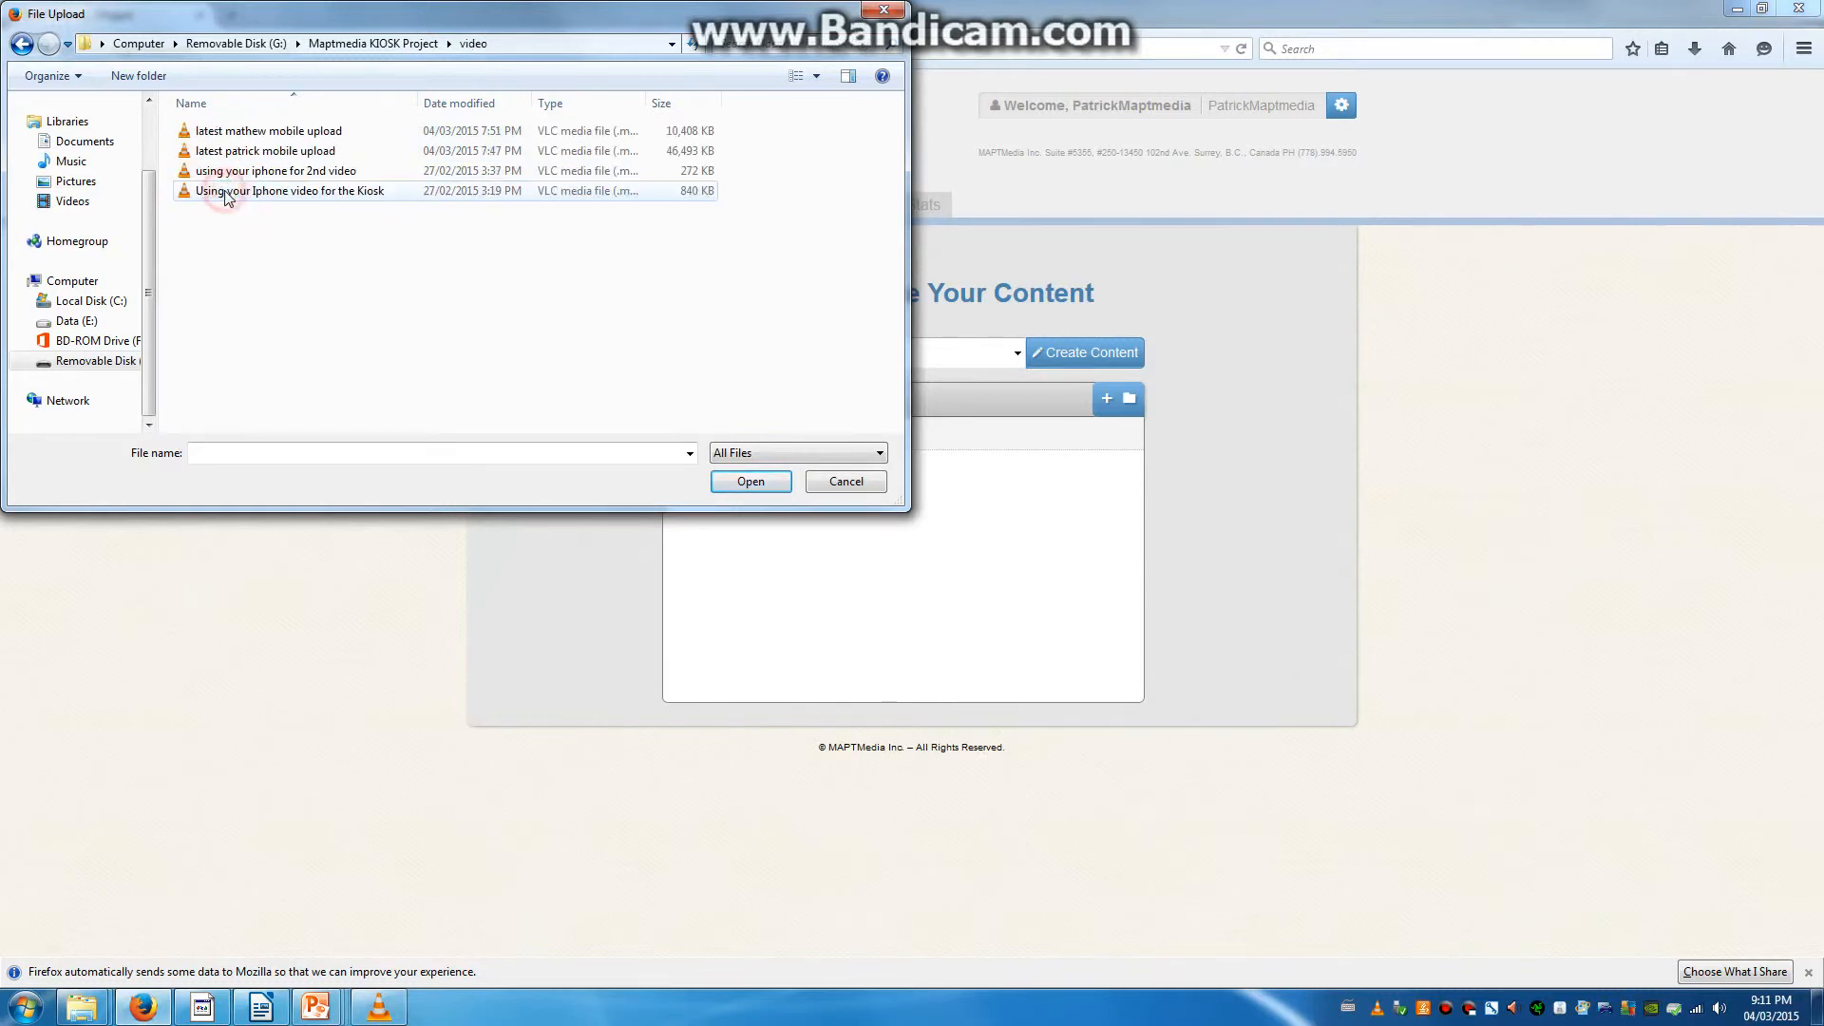
left_click(266, 130)
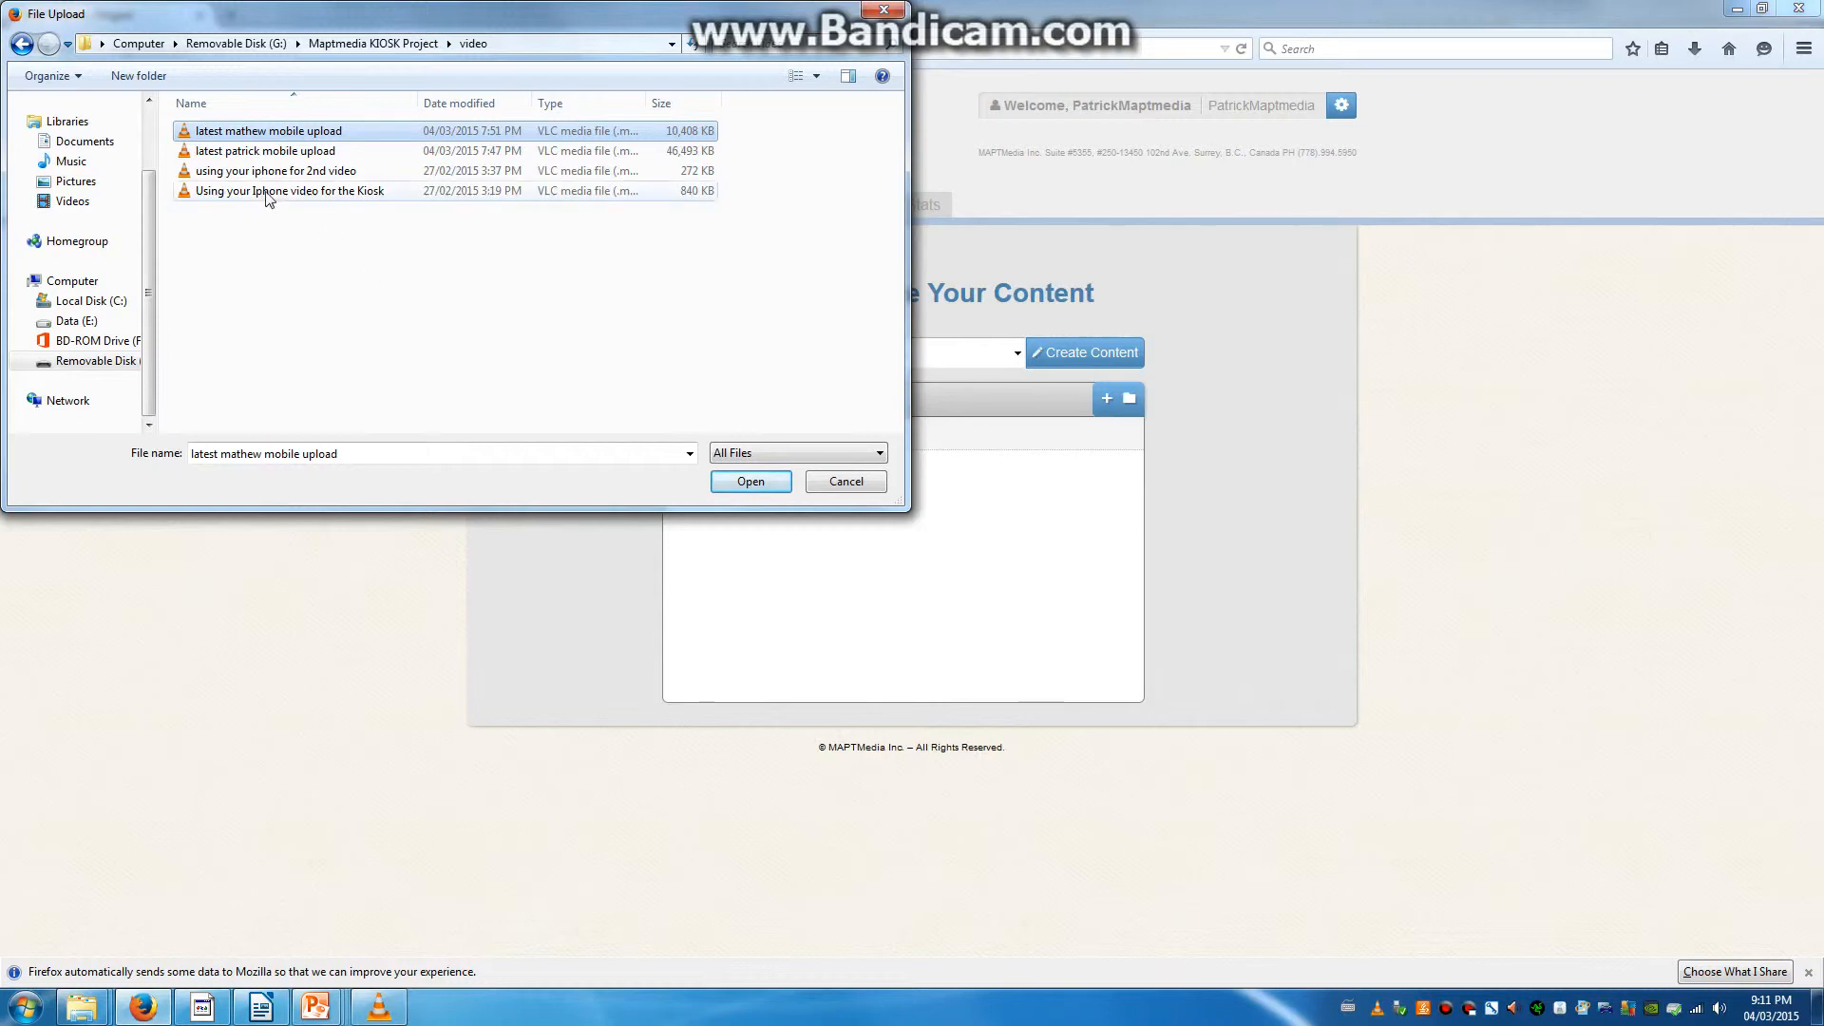
left_click(304, 170, "shift")
left_click(299, 190, "shift")
left_click(752, 482)
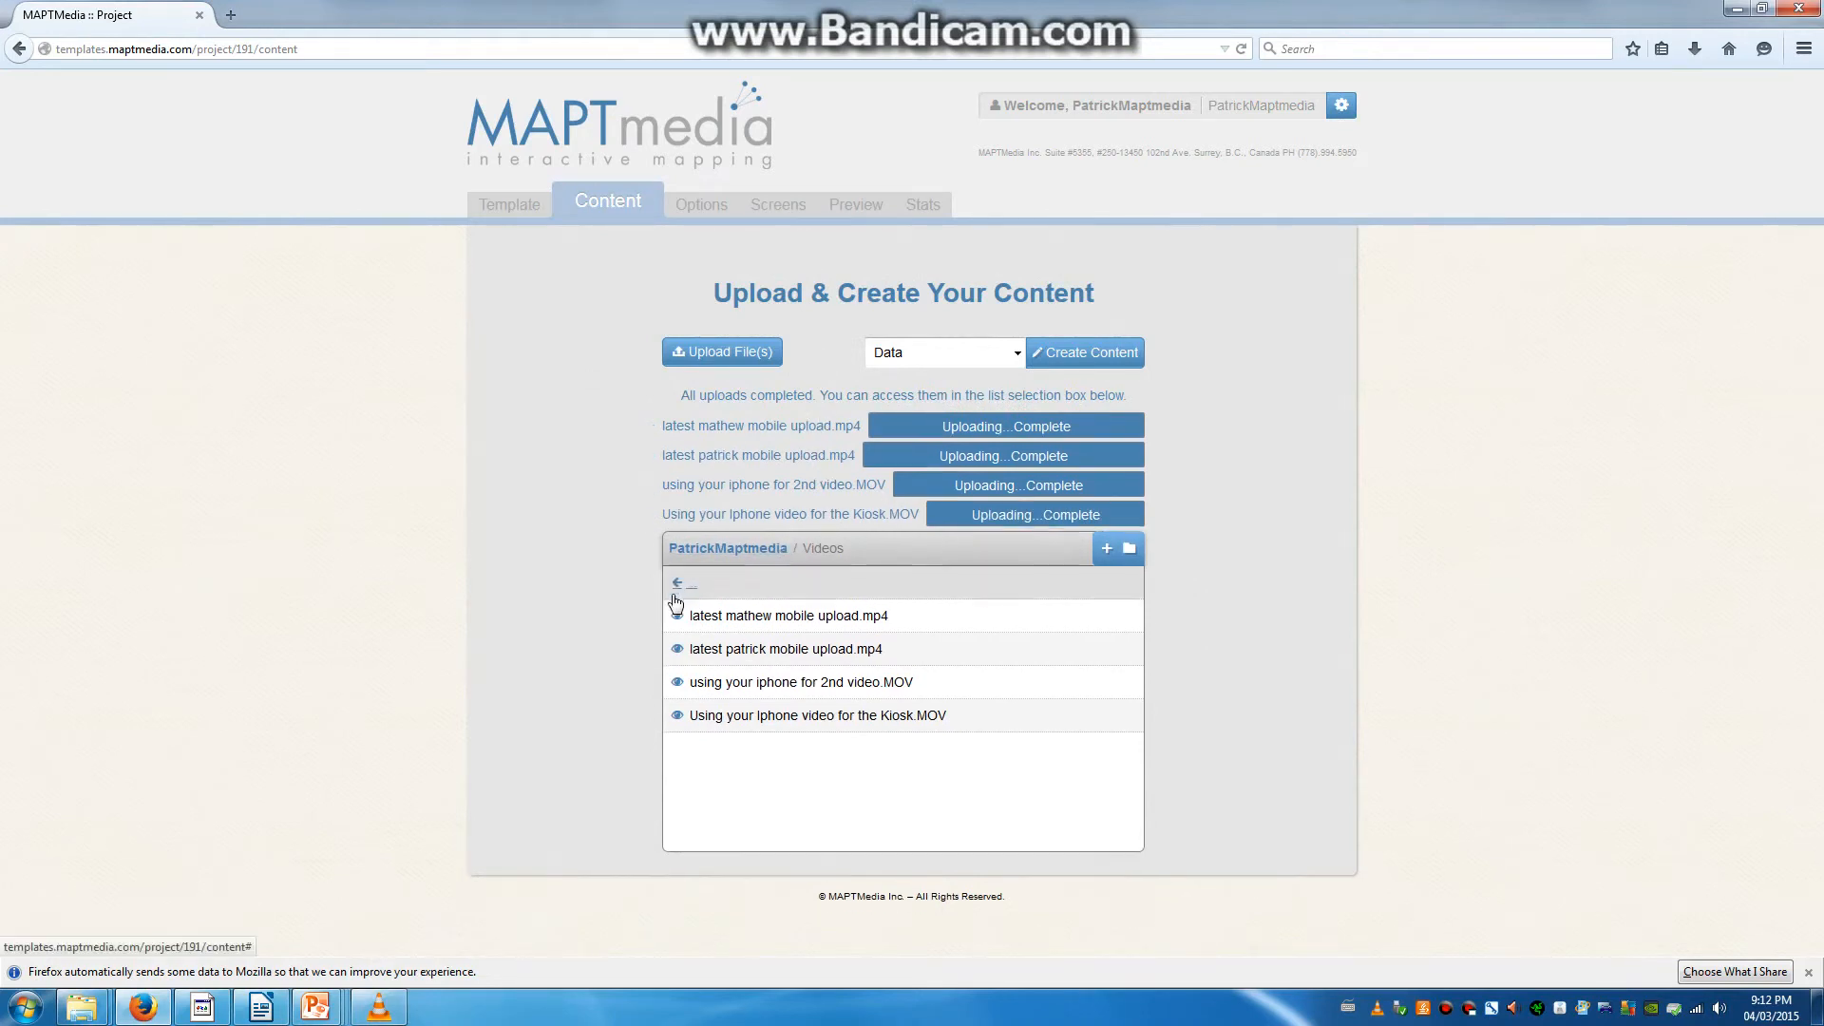
Step: Return to the root content level, create a folder named Bear Images and open it
left_click(677, 465)
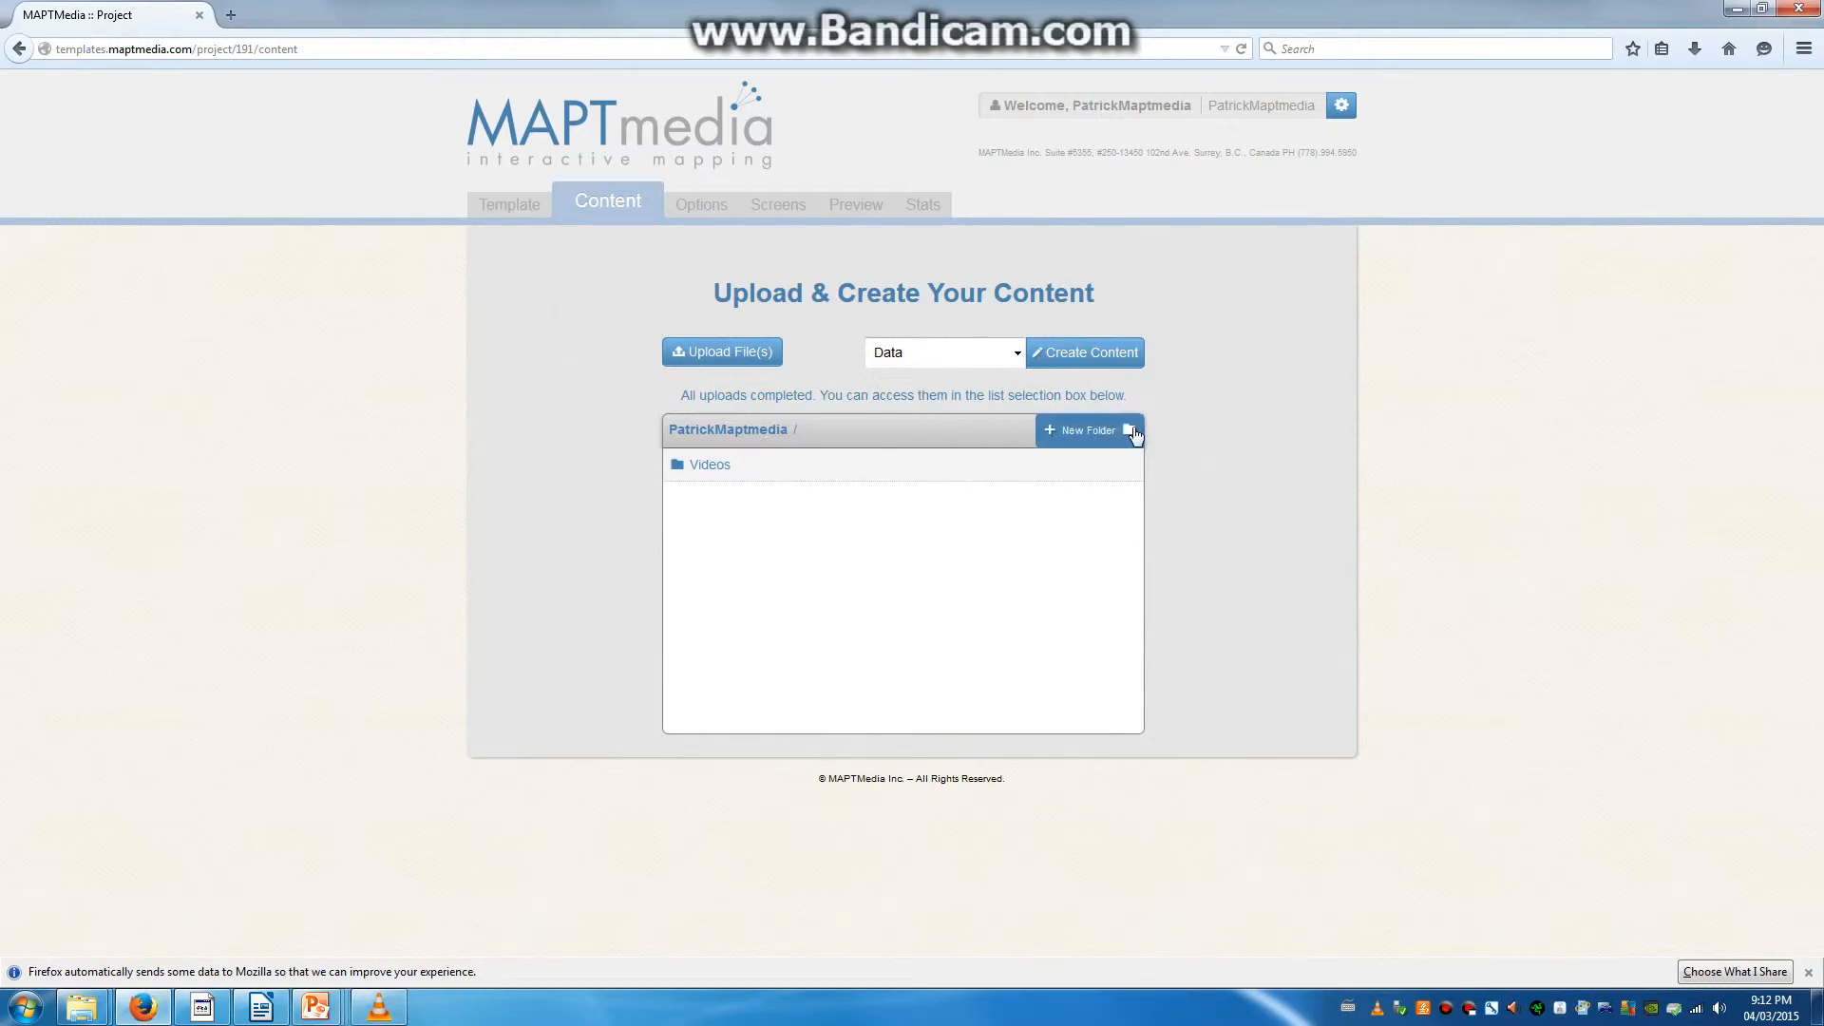
left_click(1093, 429)
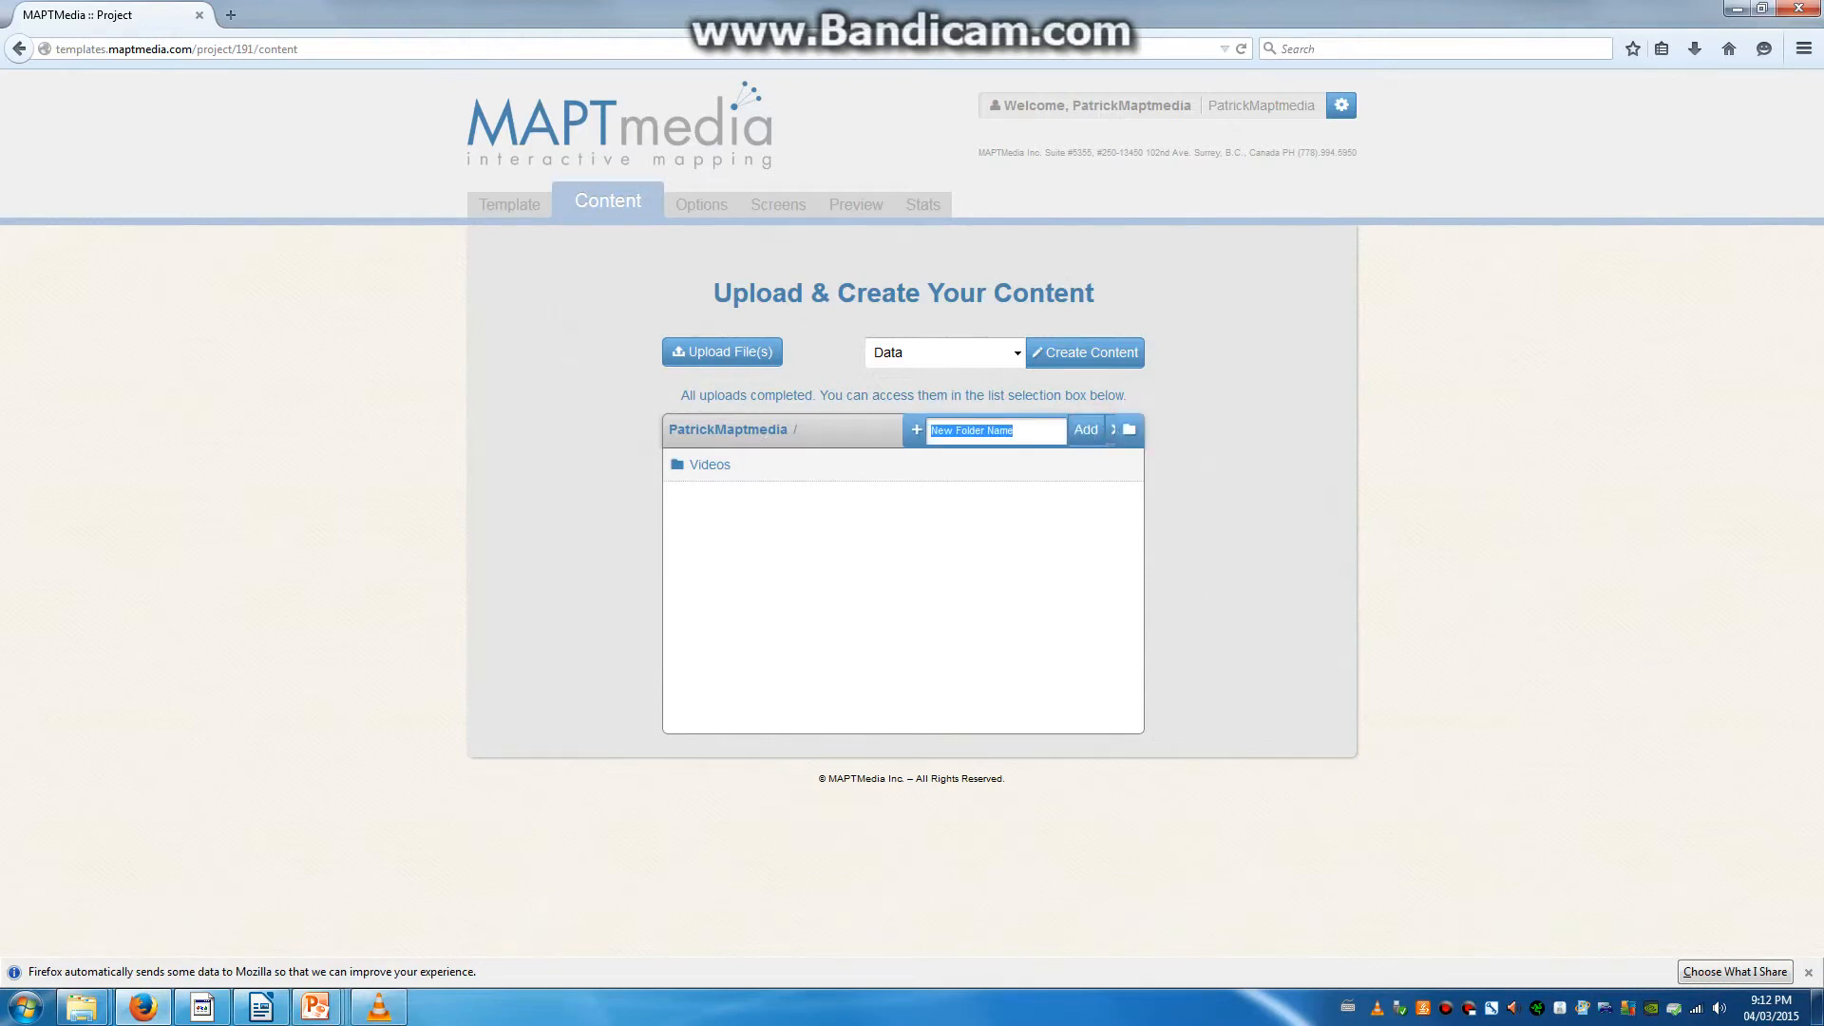
type("Bear Images")
left_click(1086, 430)
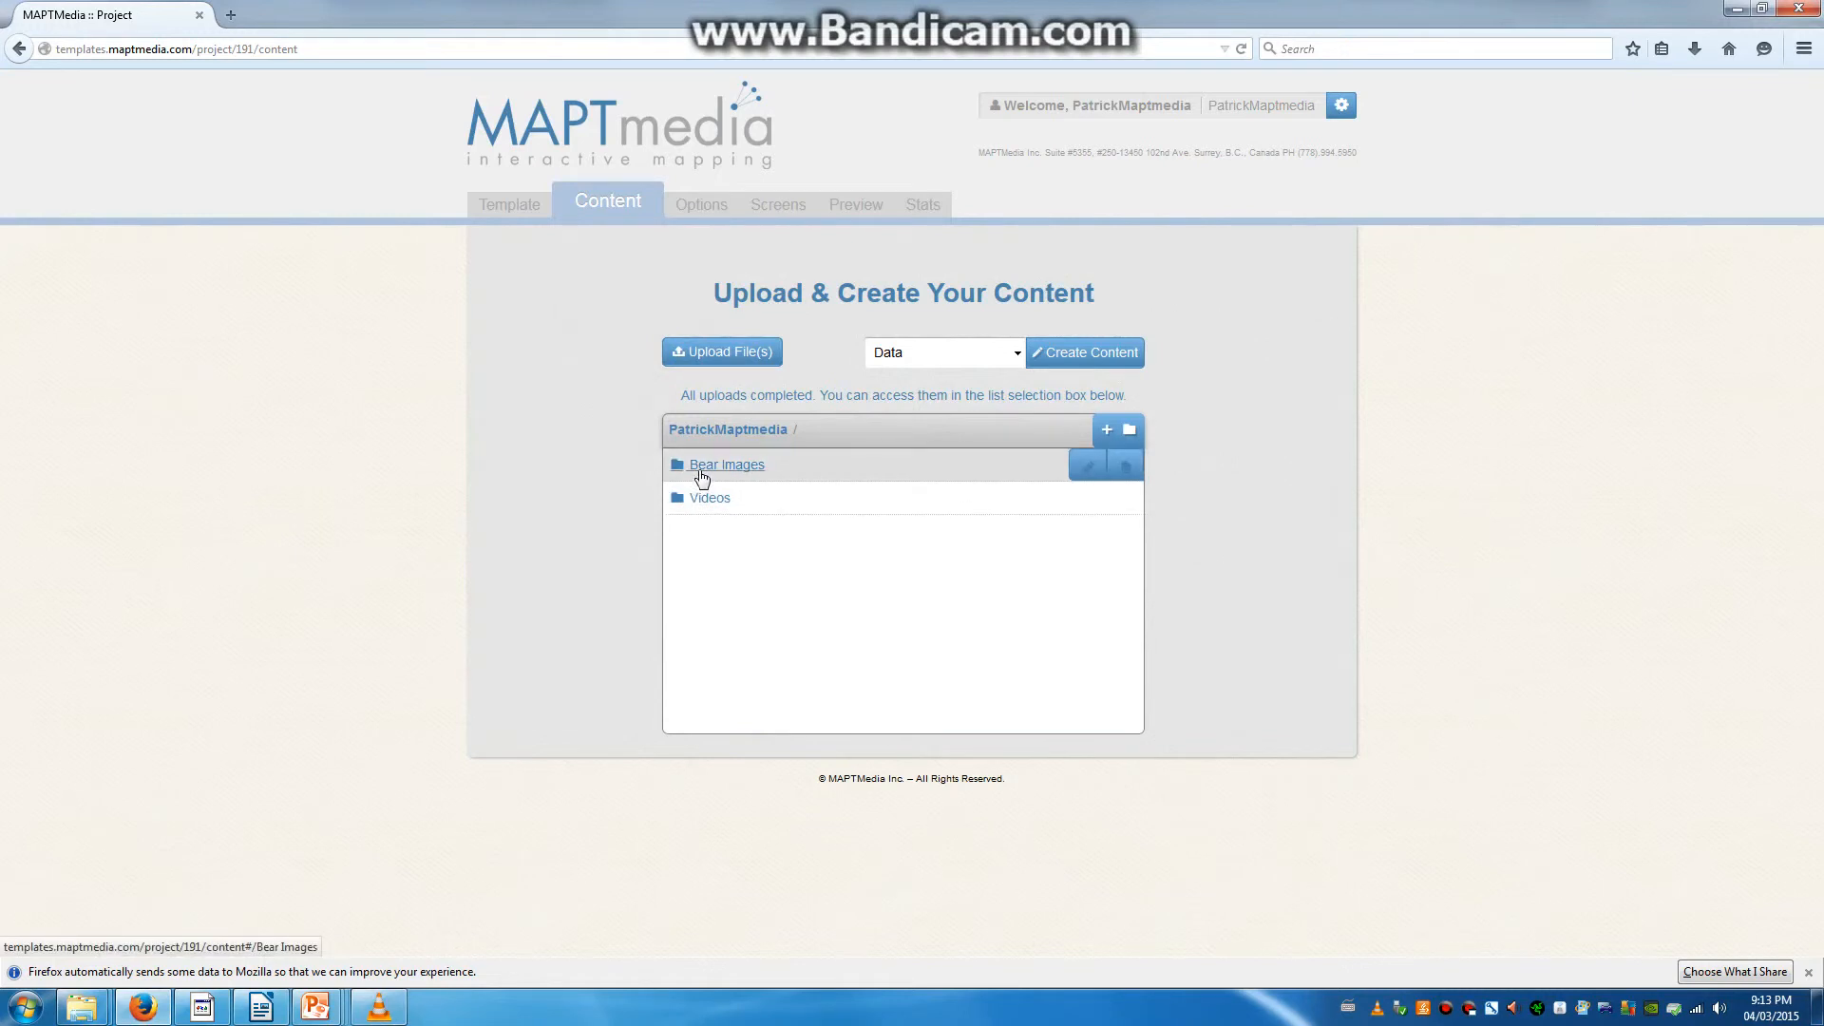
left_click(704, 472)
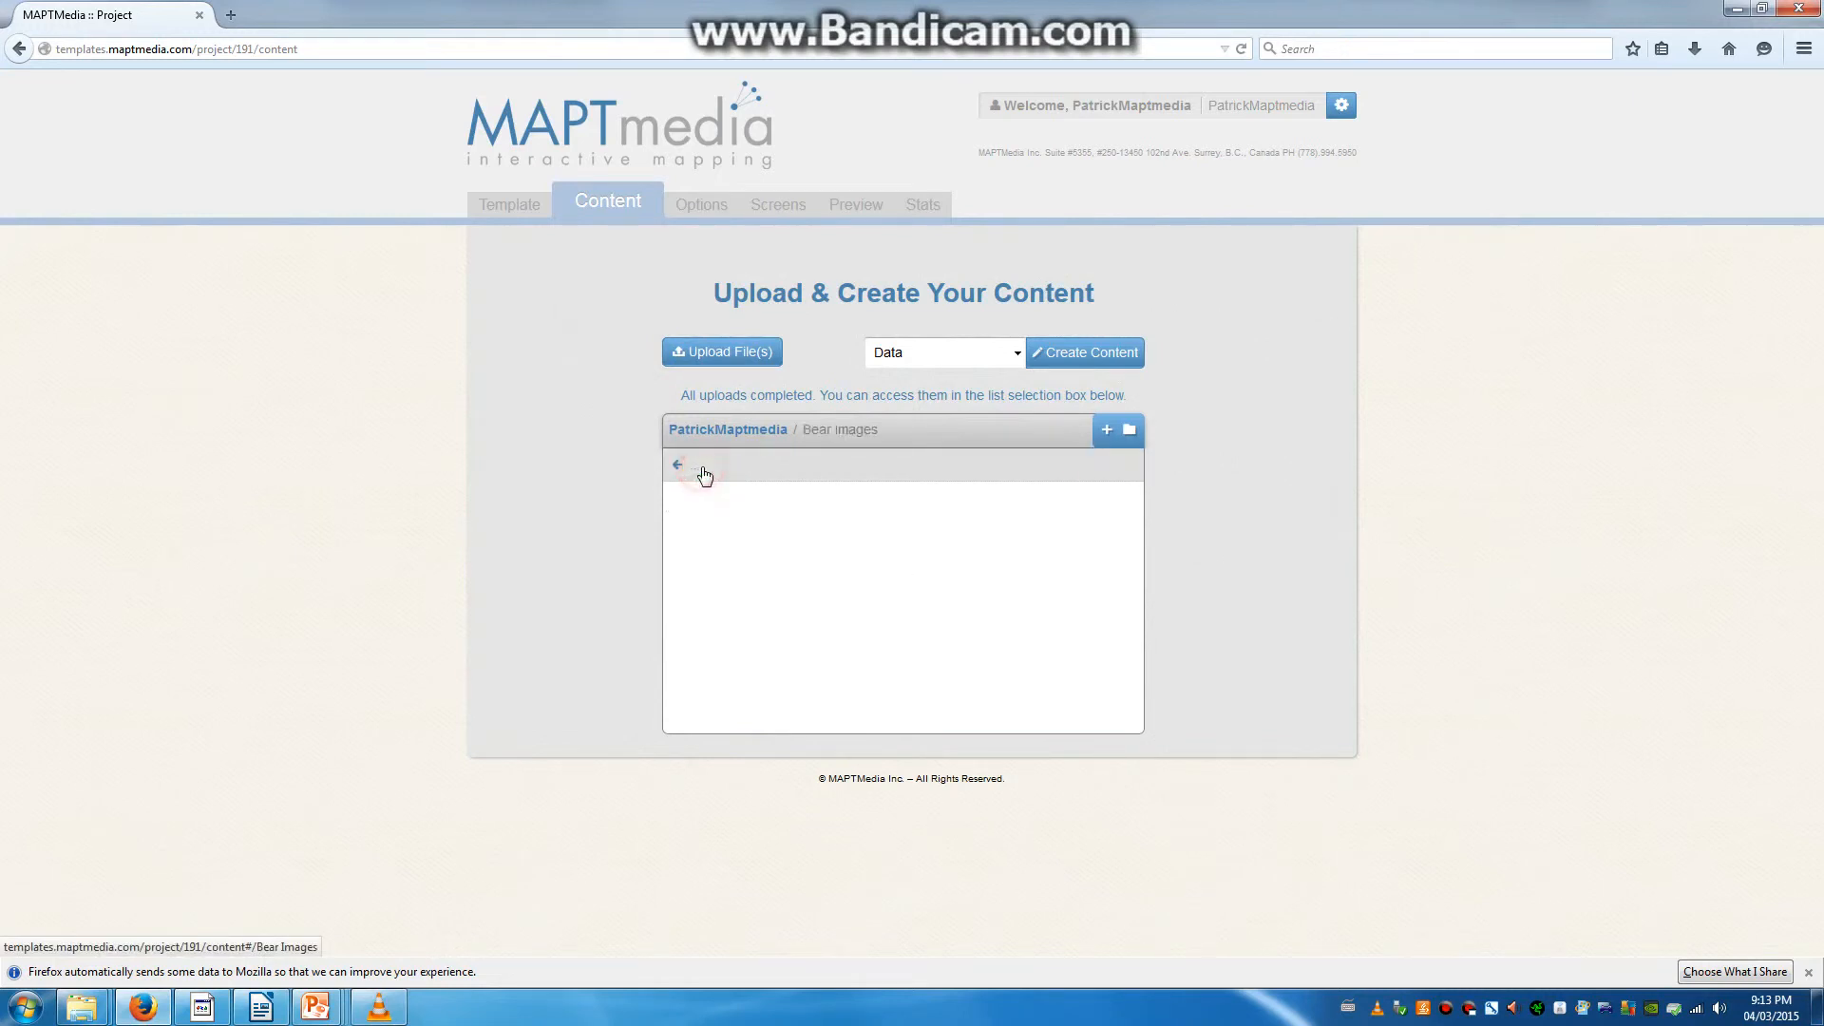
Step: Upload all six JPEGs from Maptmedia KIOSK Project's Bear Images folder into the matching content folder and return to the root level
left_click(709, 353)
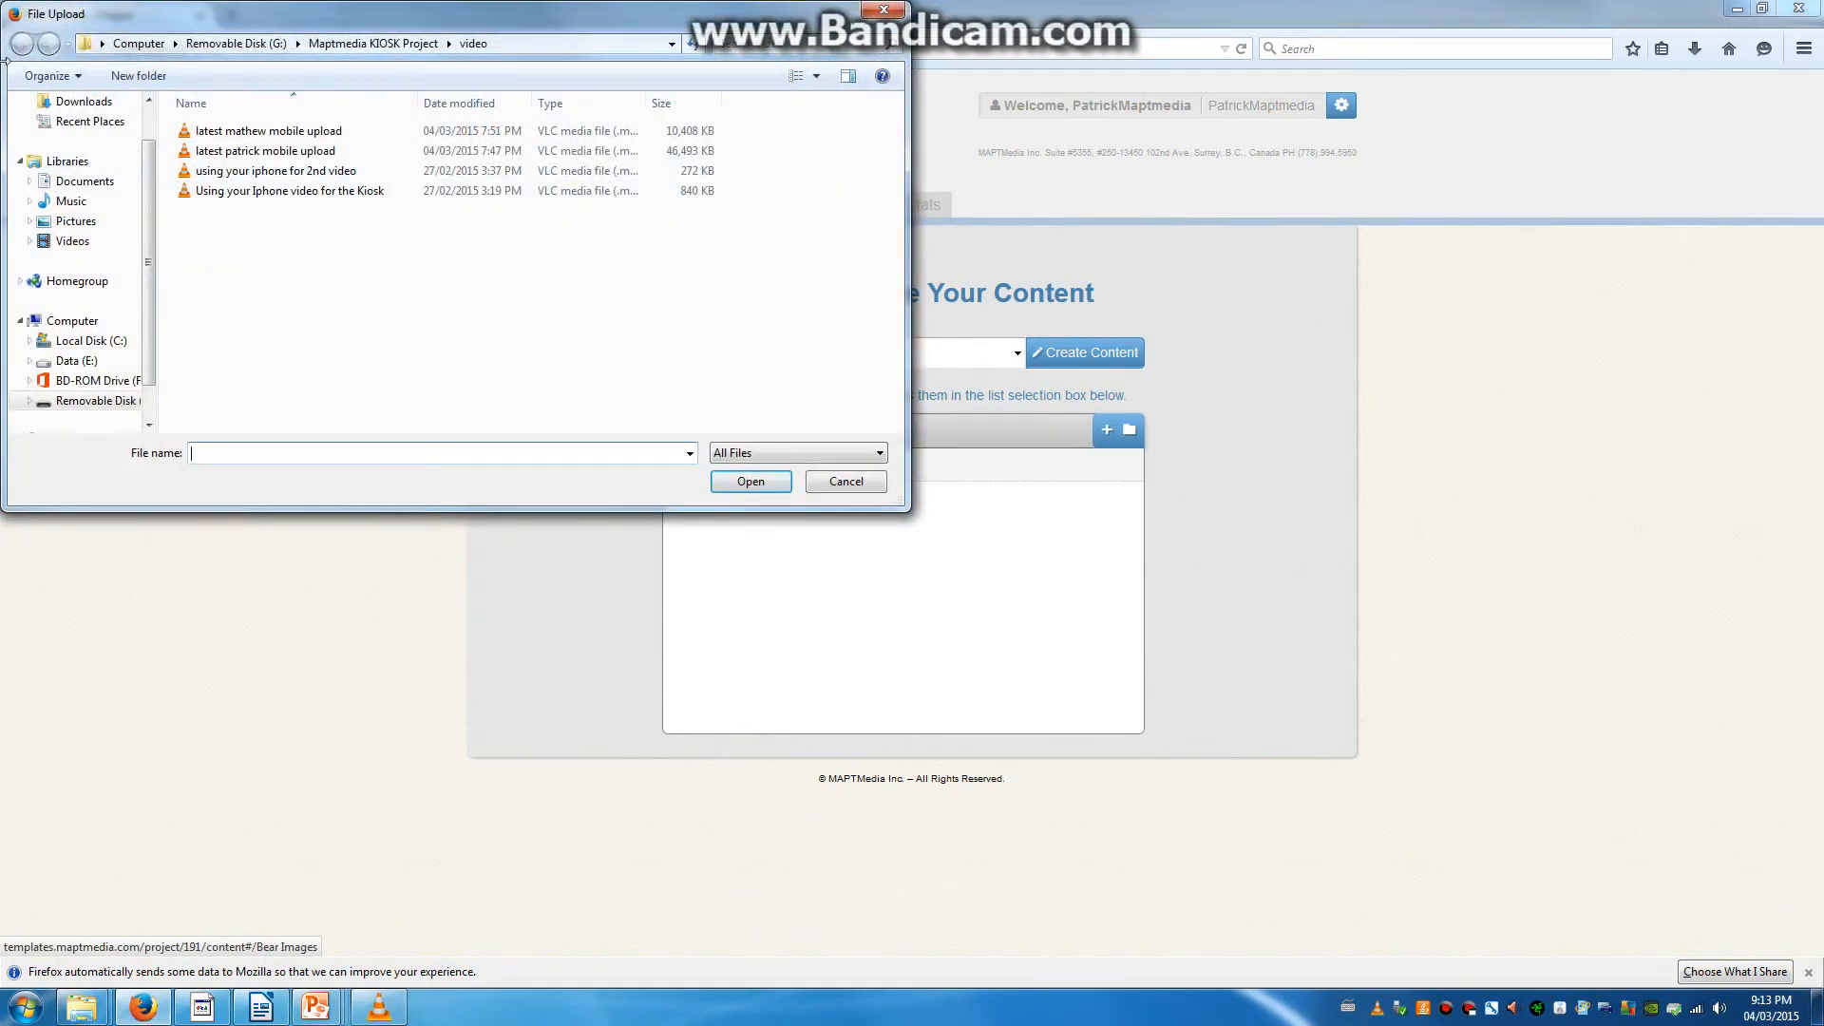
left_click(90, 382)
left_click(90, 402)
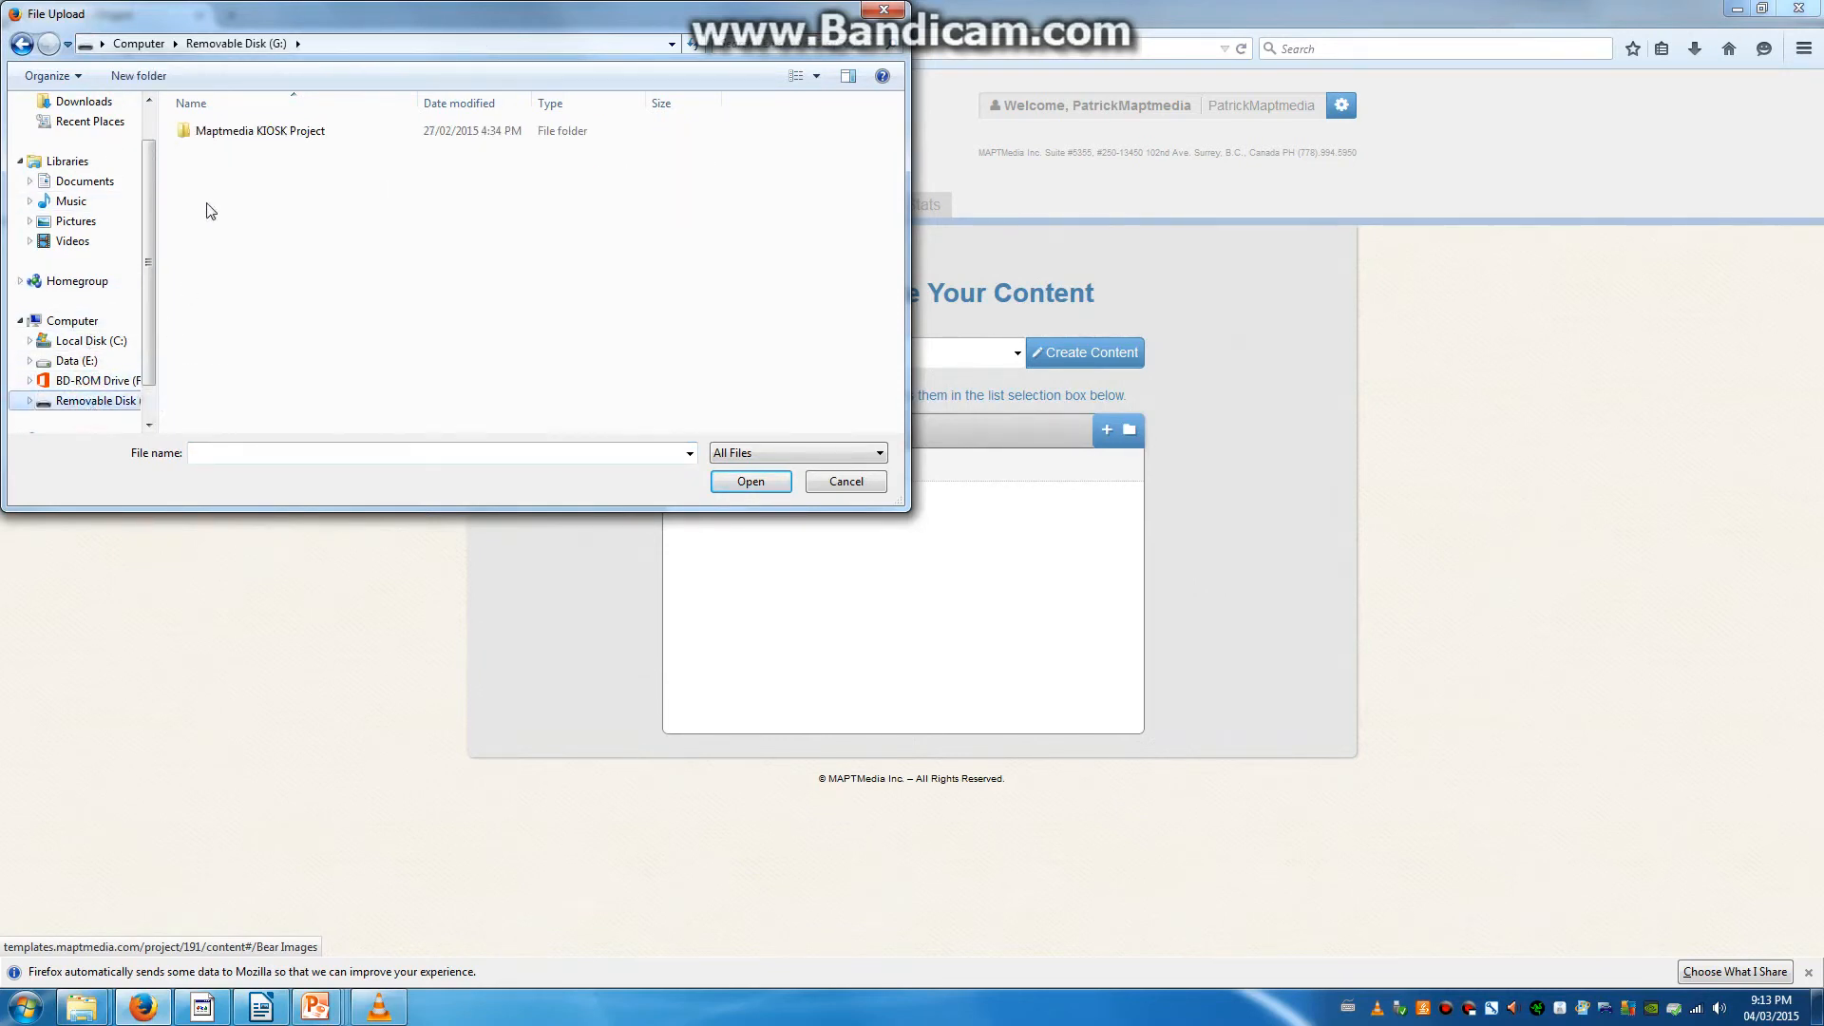
left_click(221, 131)
double_click(224, 133)
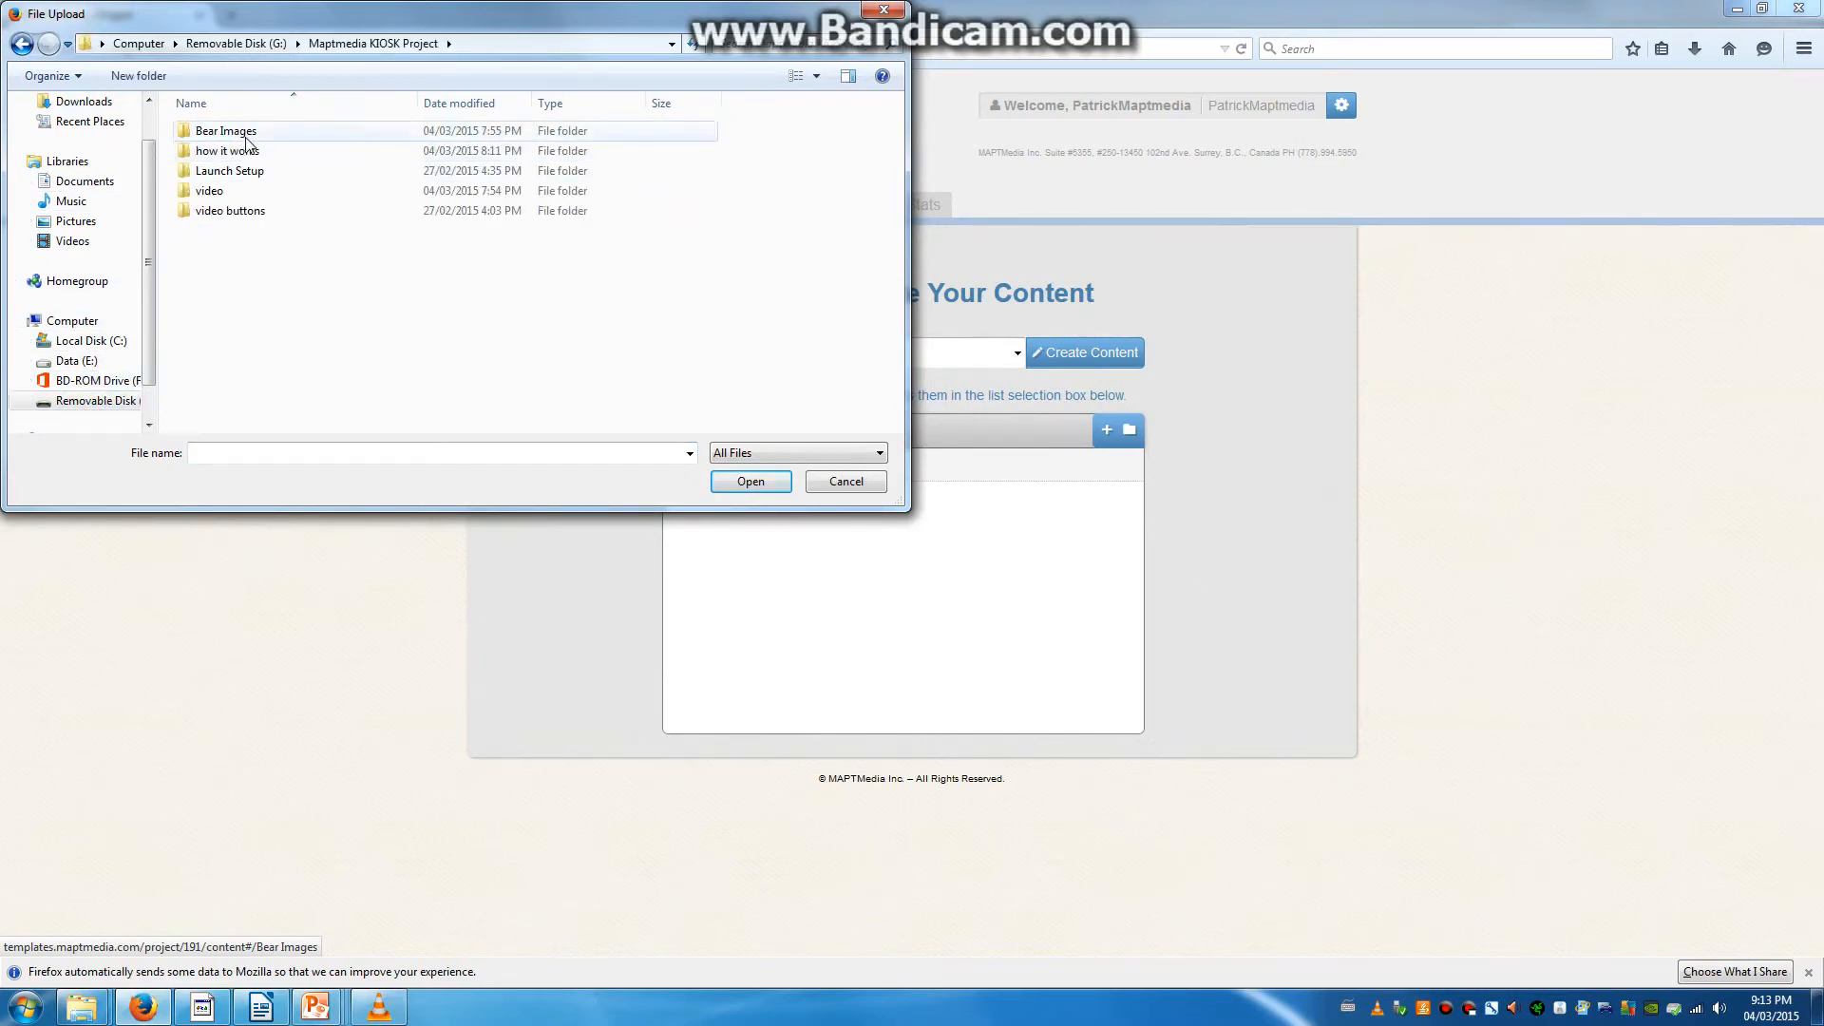
double_click(249, 137)
left_click(269, 136)
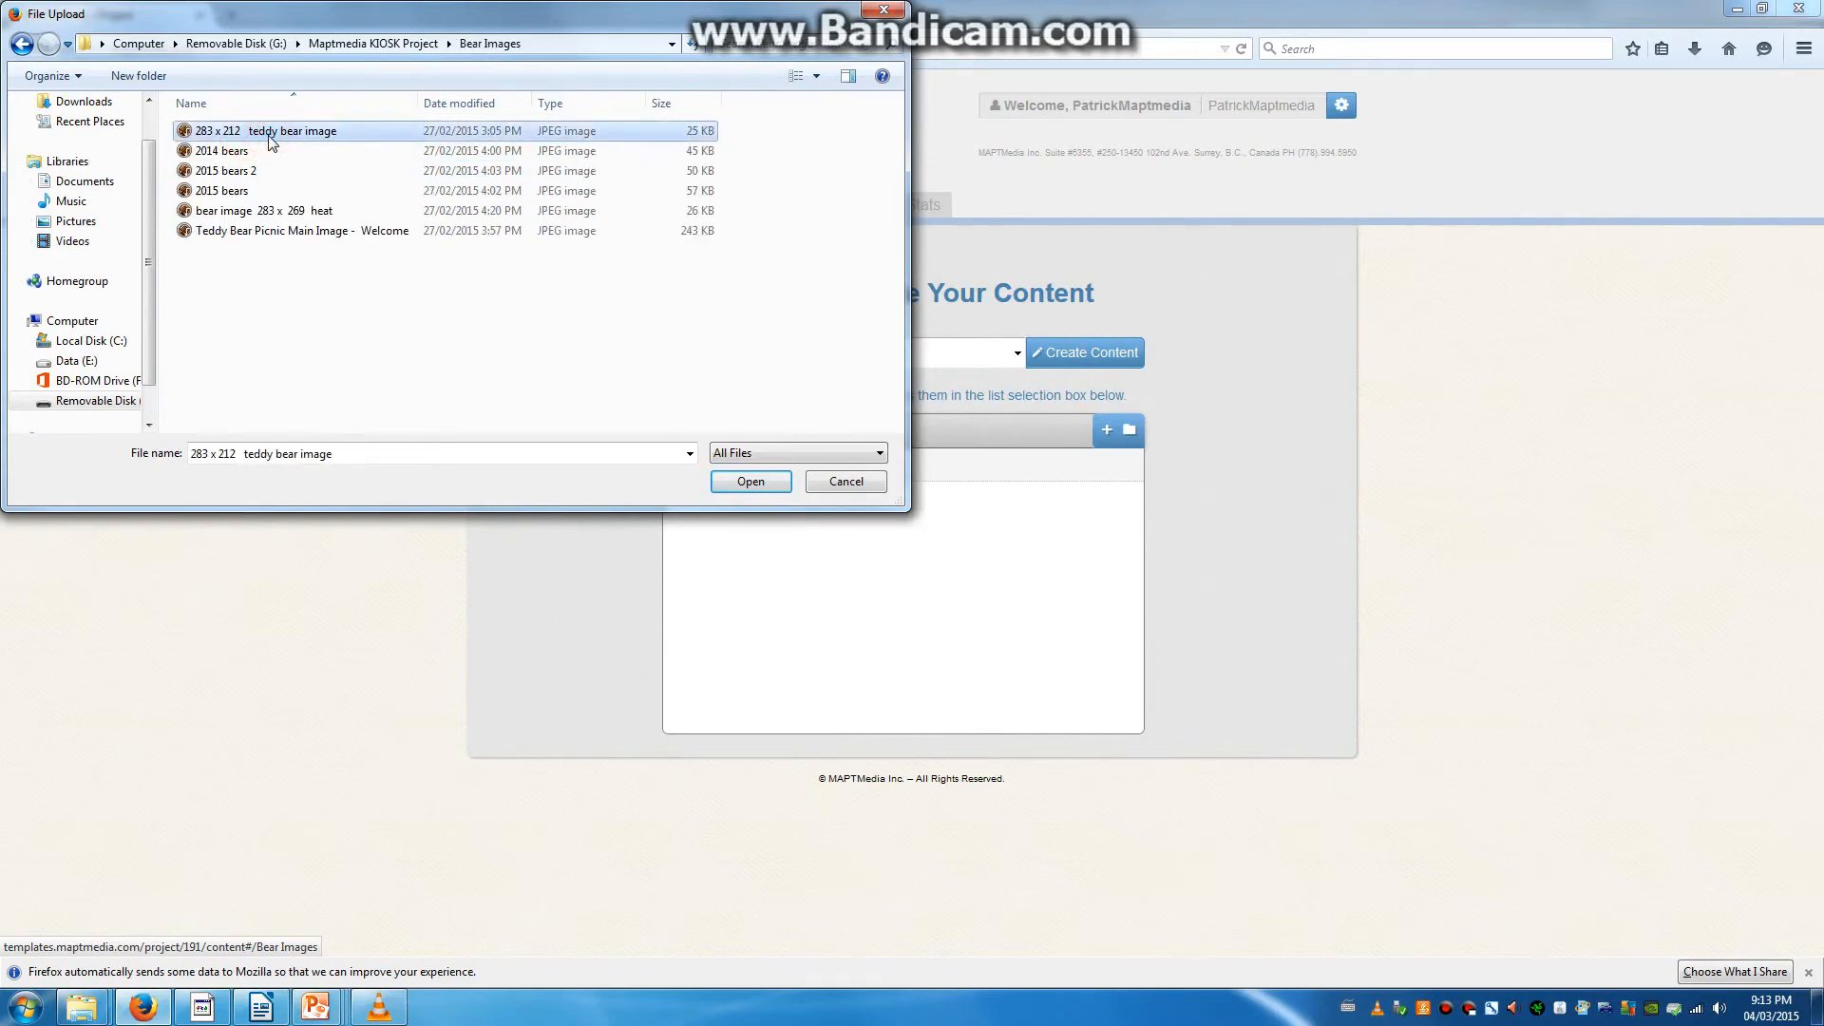
left_click(267, 231, "shift")
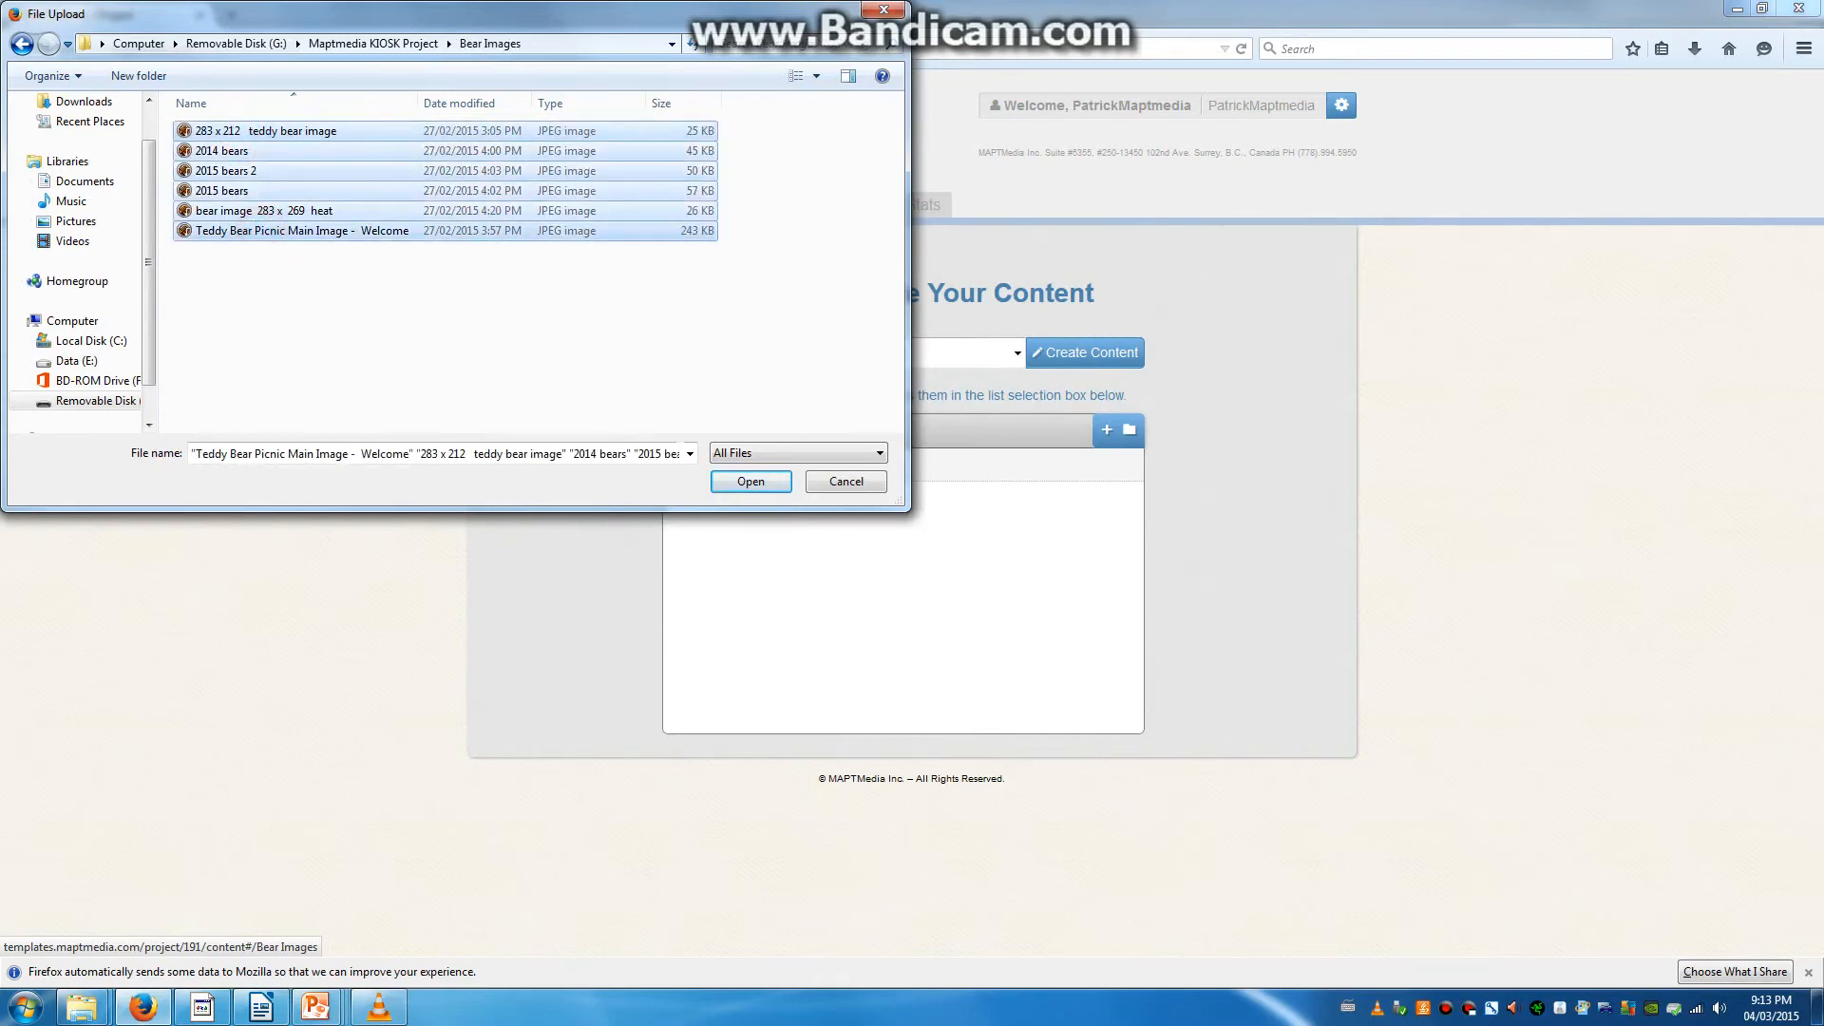
left_click(750, 481)
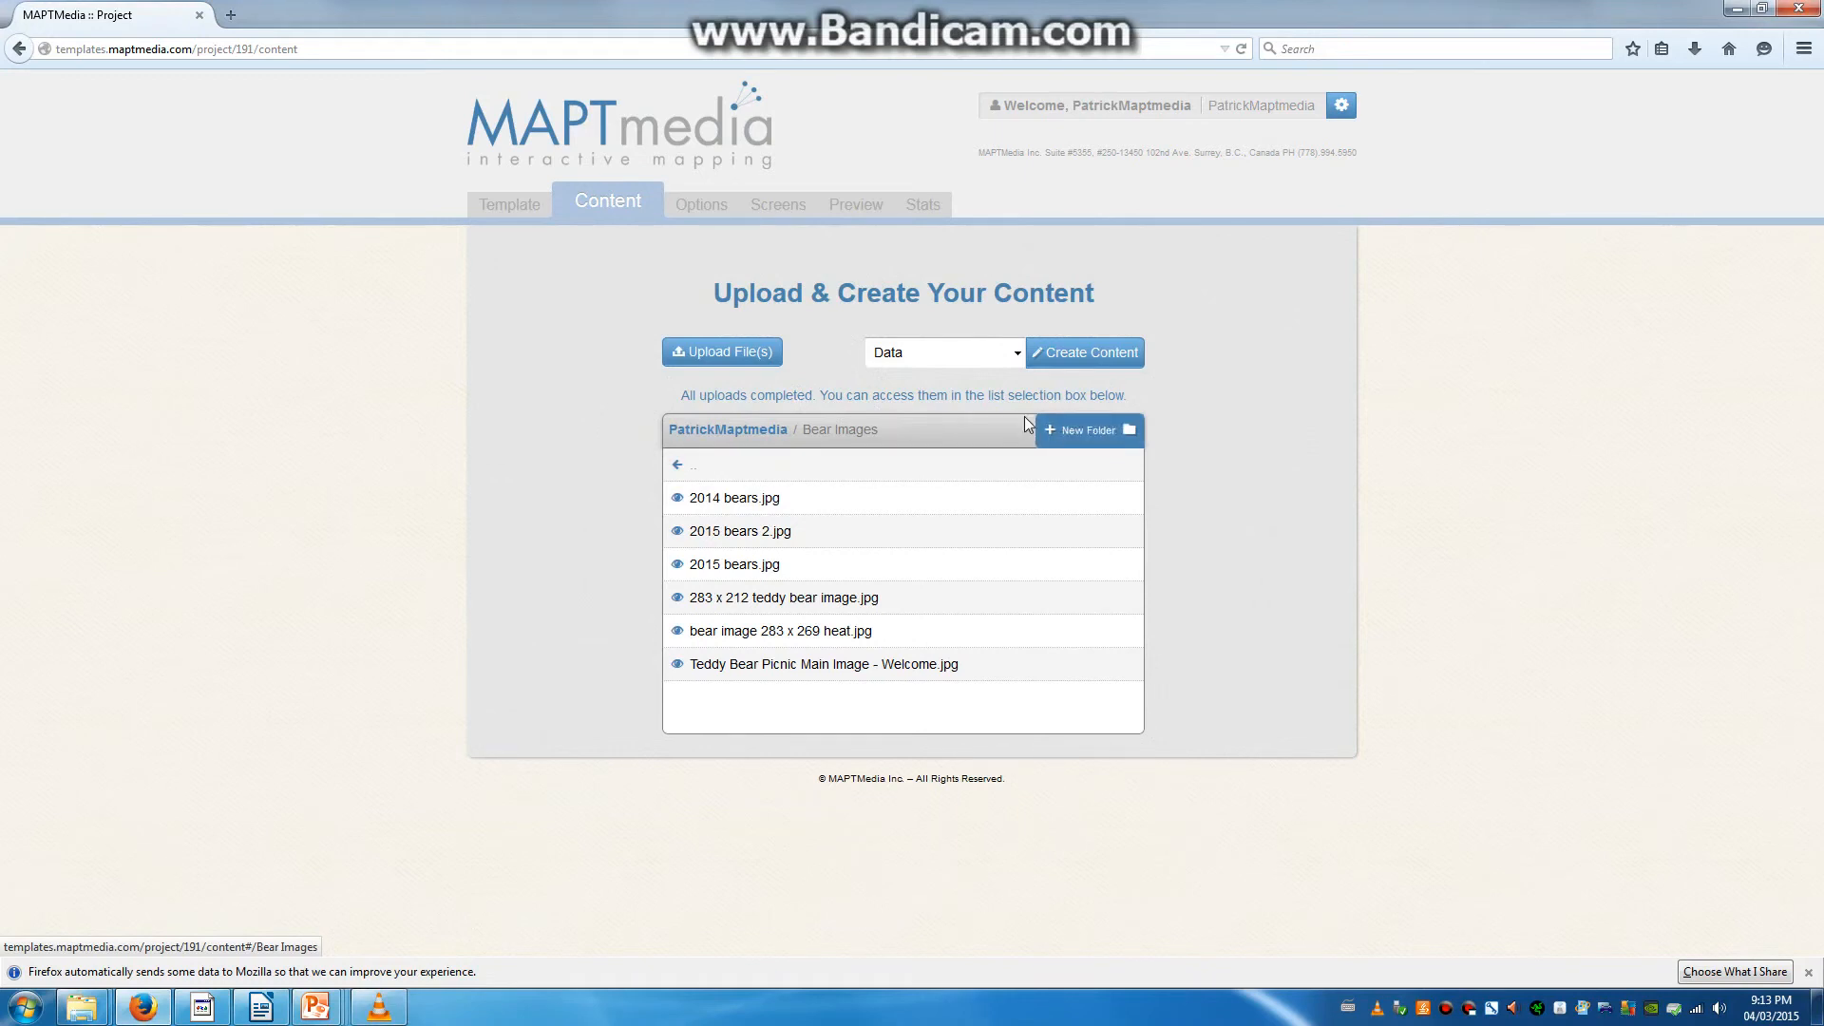
left_click(756, 431)
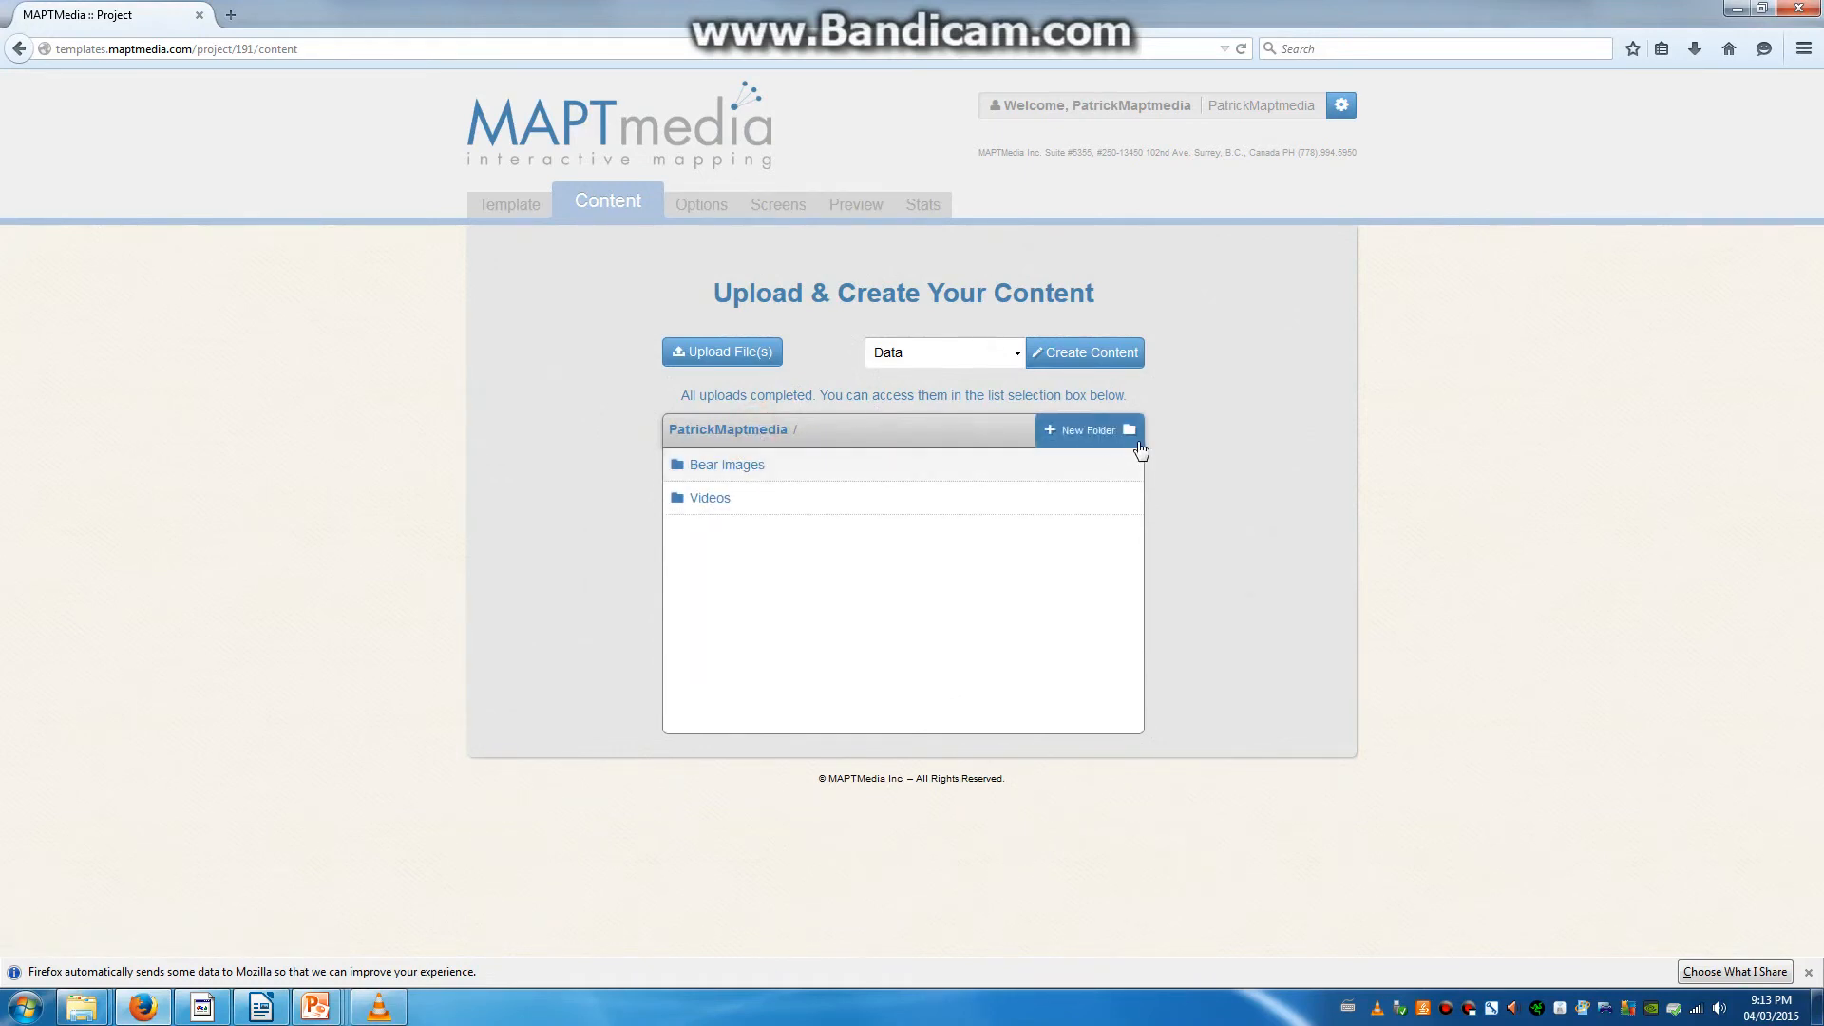
Step: Create a content folder named Buttons at the root level and open it
left_click(1092, 442)
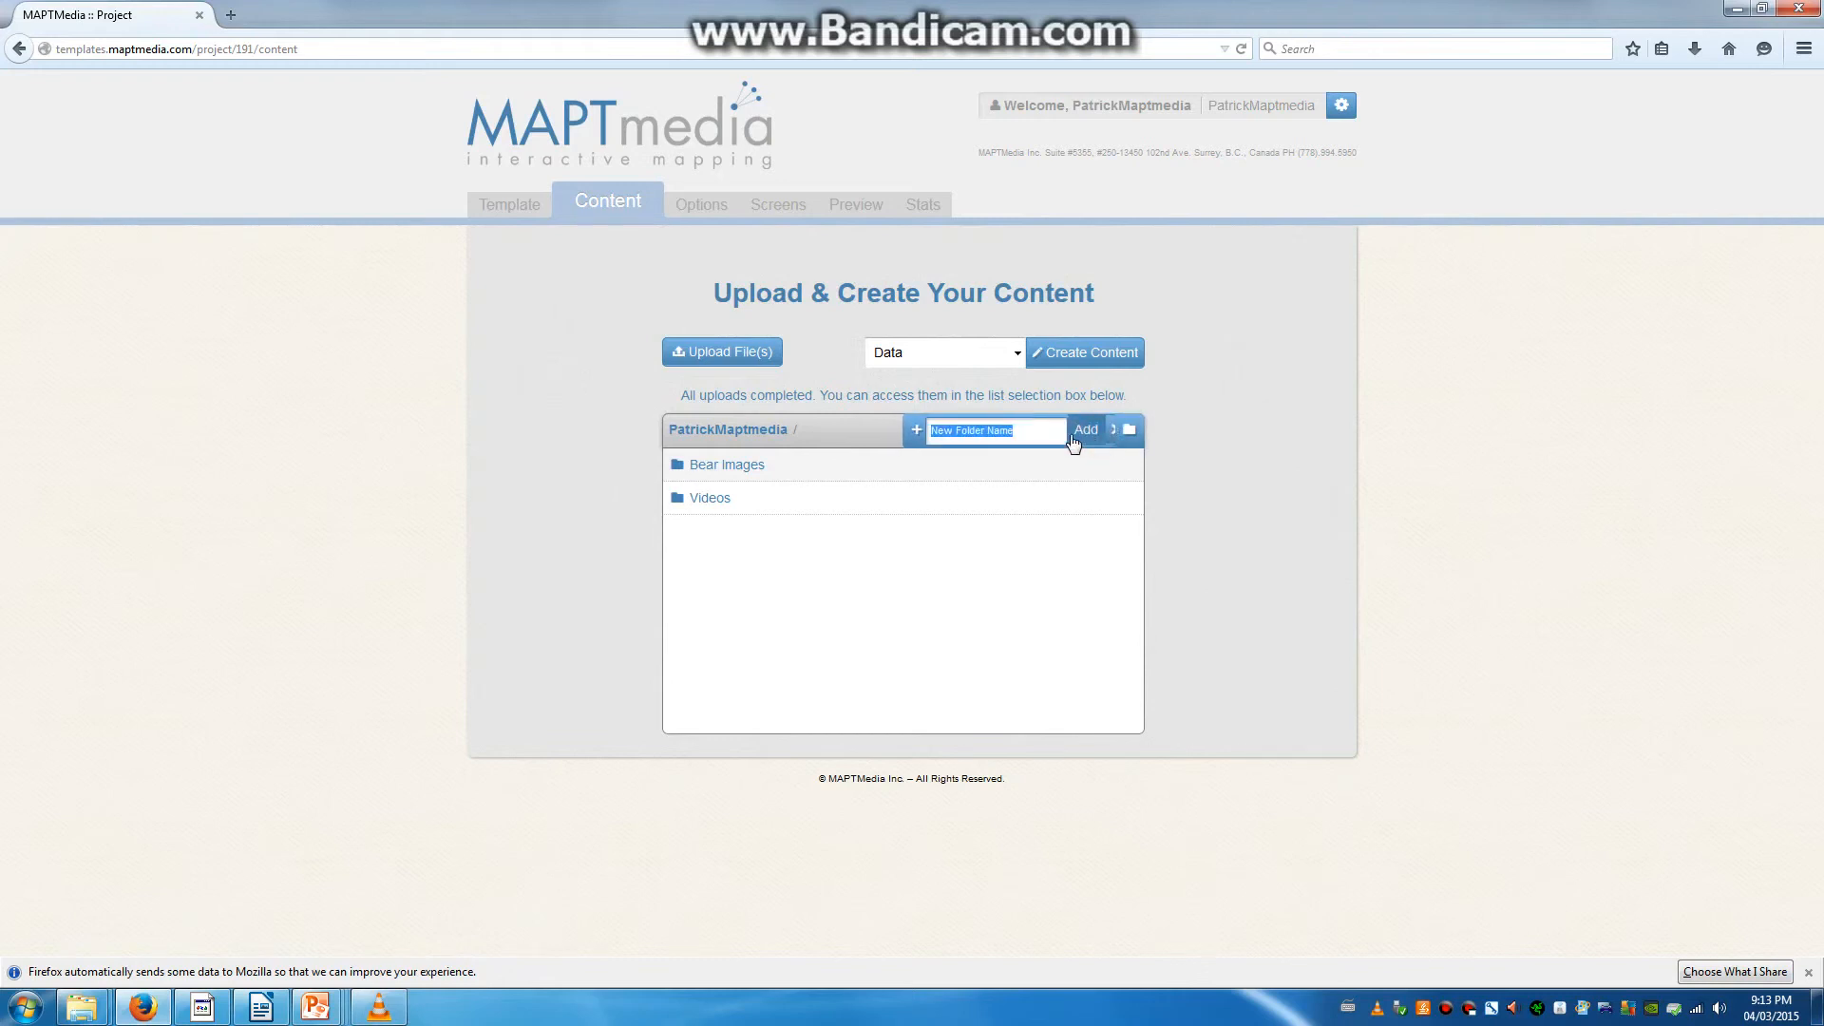
type("b")
left_click(1074, 442)
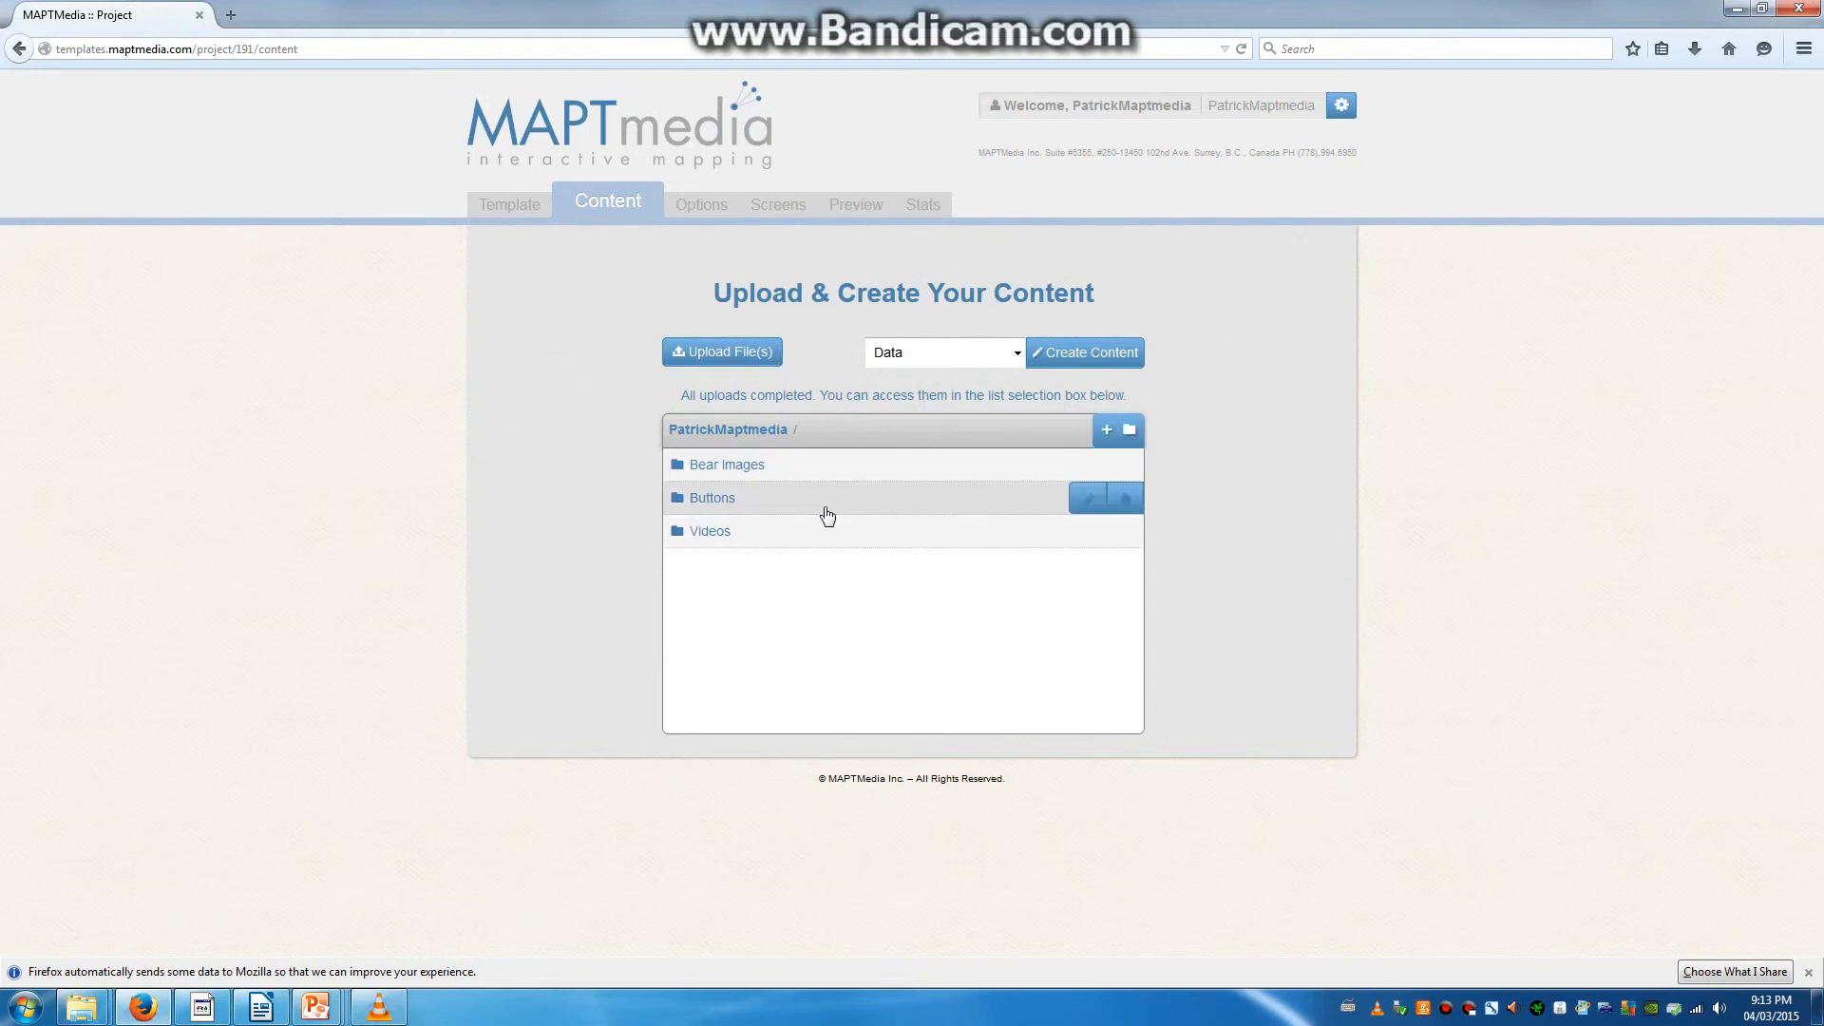
left_click(708, 499)
Step: Upload both button JPEGs from Maptmedia KIOSK Project's video buttons folder on Removable Disk (G:) into Buttons and return to the root level
left_click(712, 351)
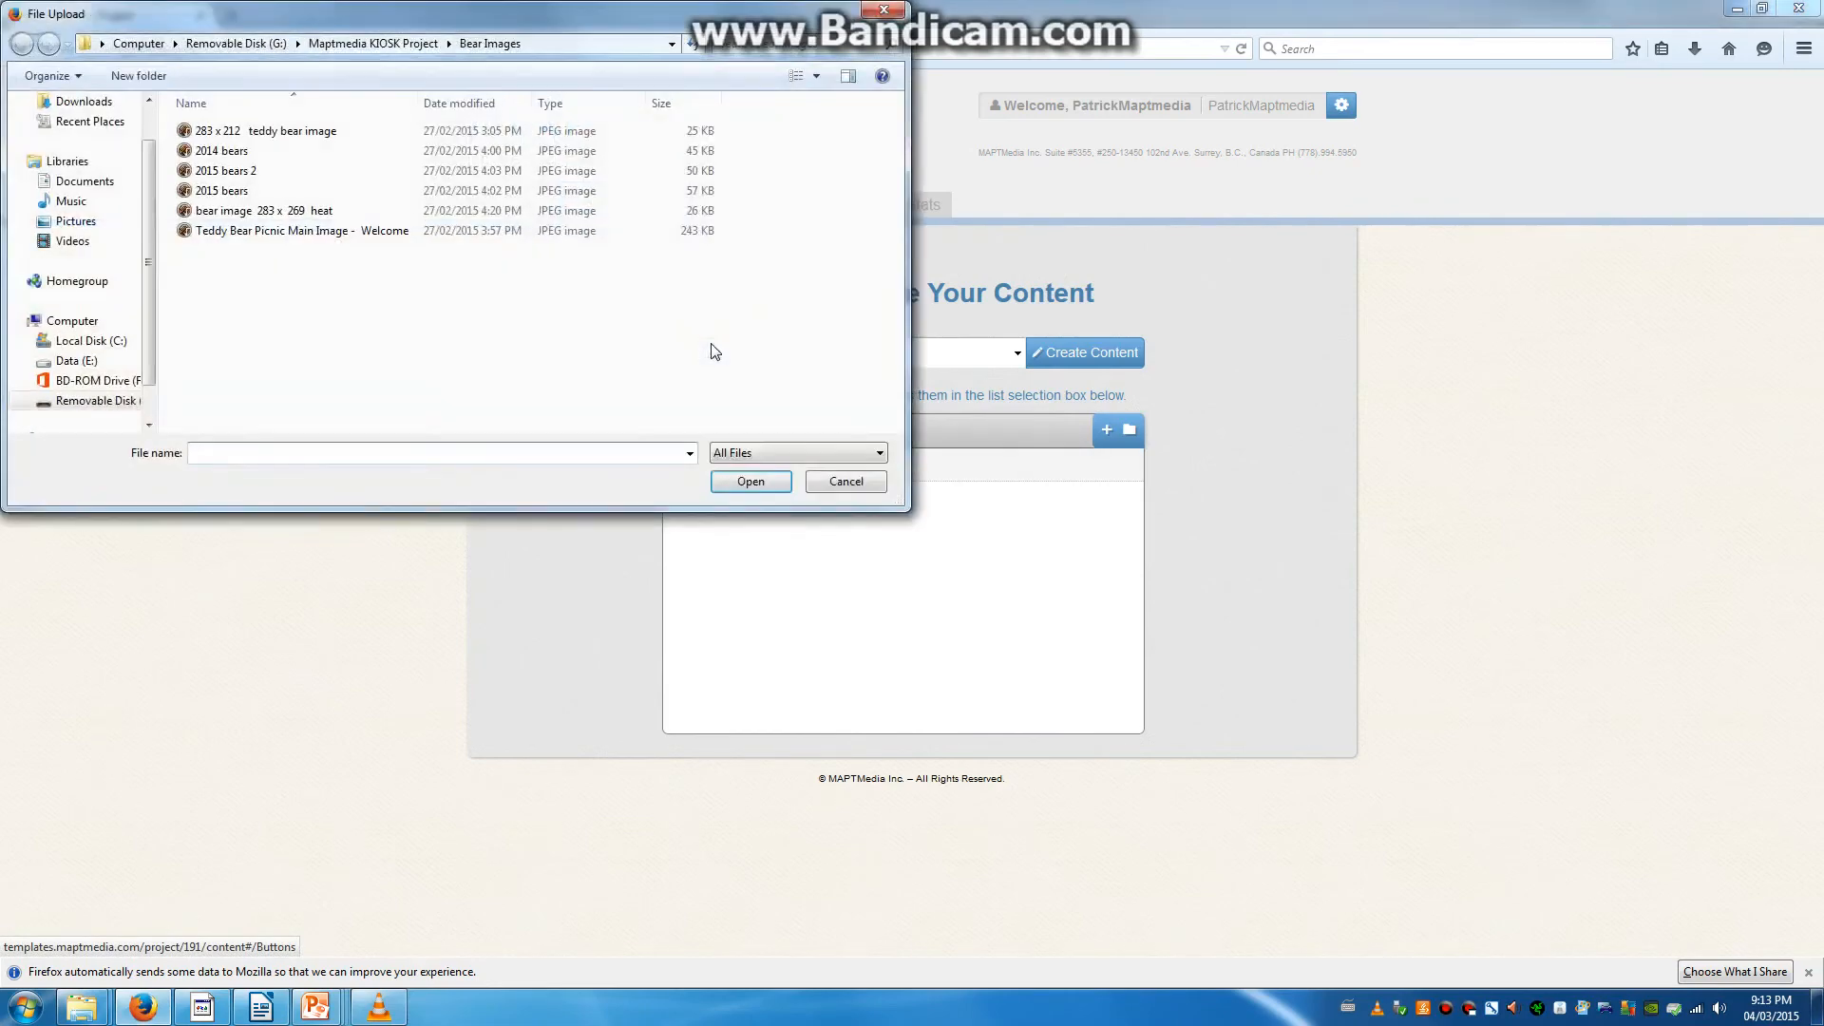
left_click(73, 384)
left_click(84, 400)
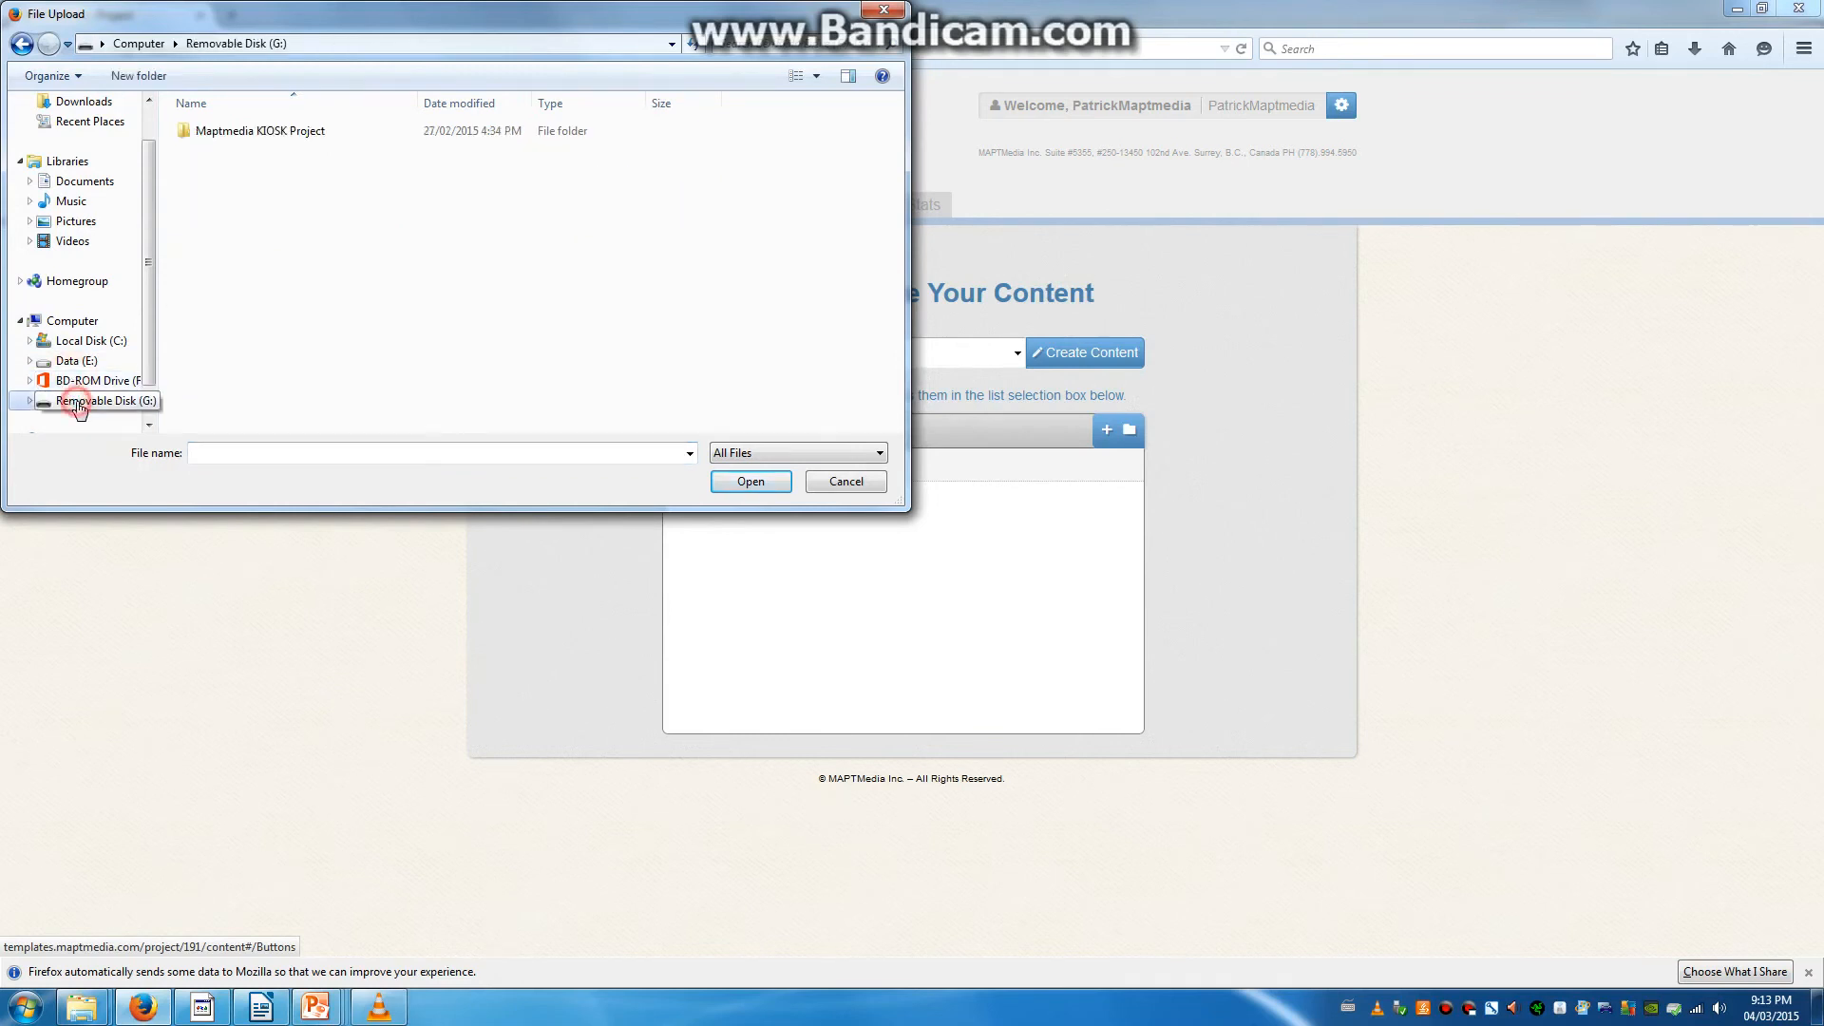
double_click(220, 132)
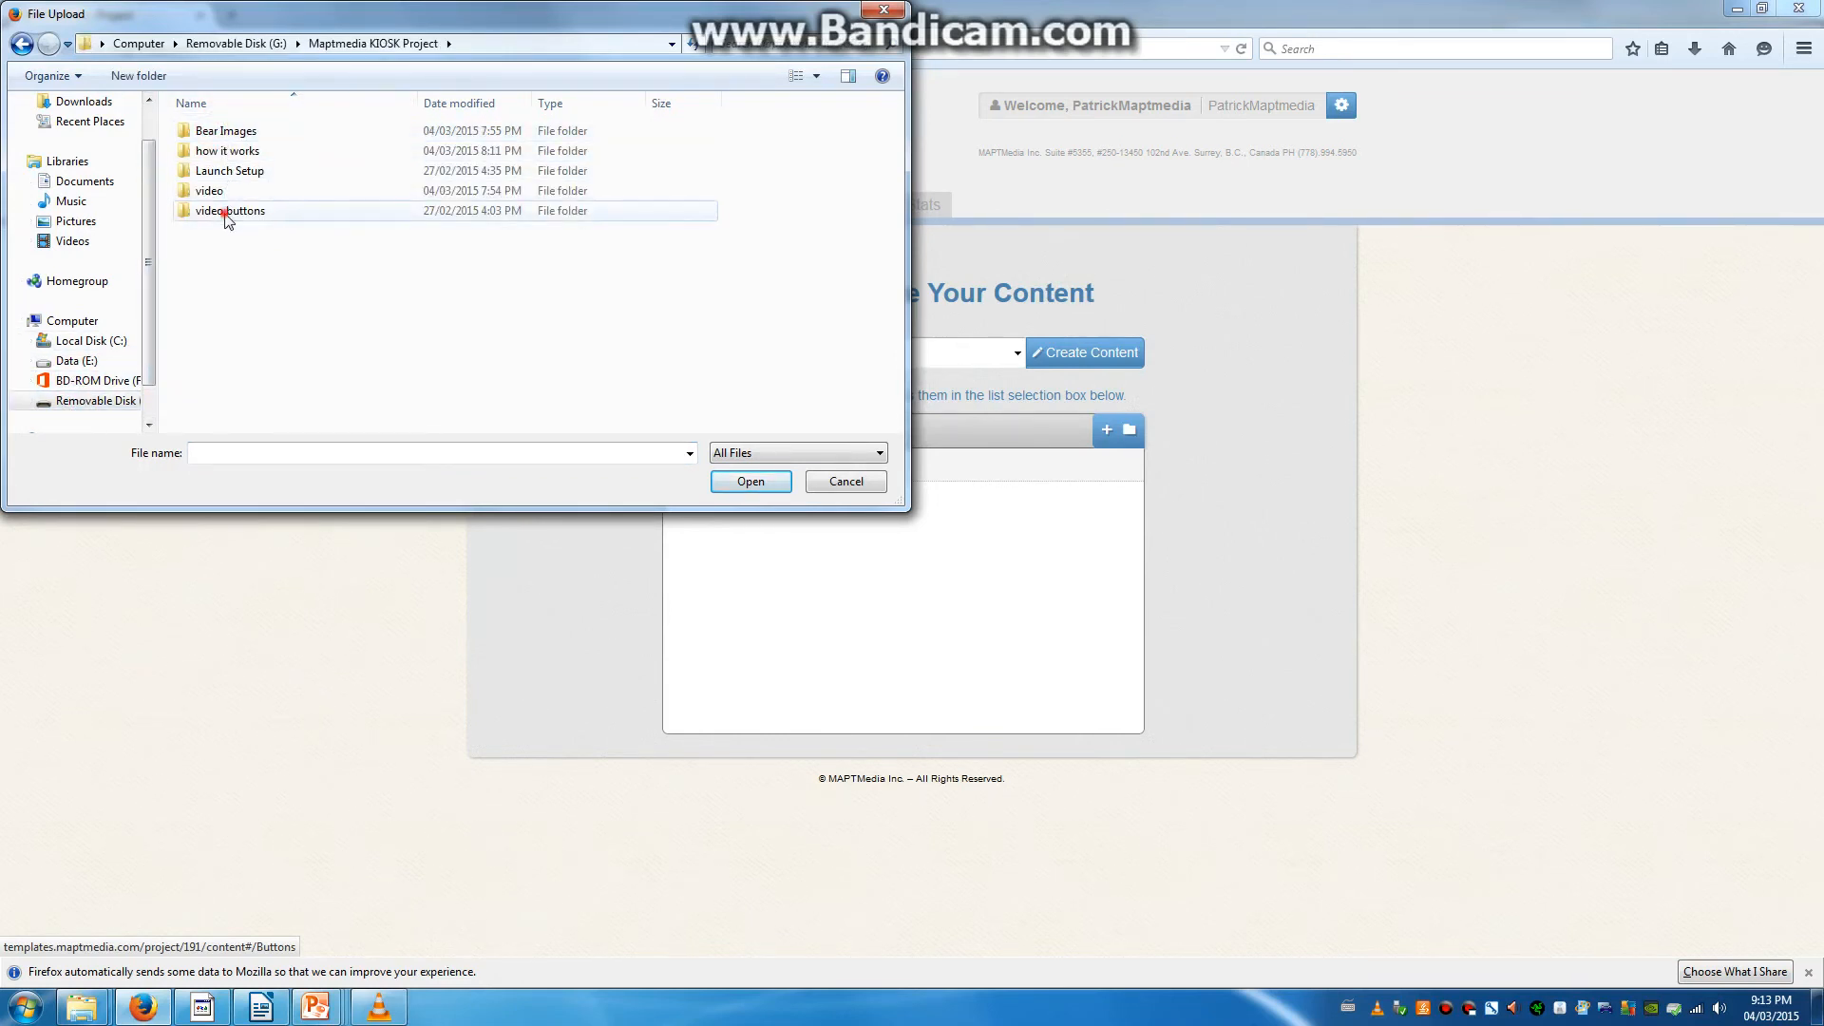
double_click(226, 211)
left_click(252, 133)
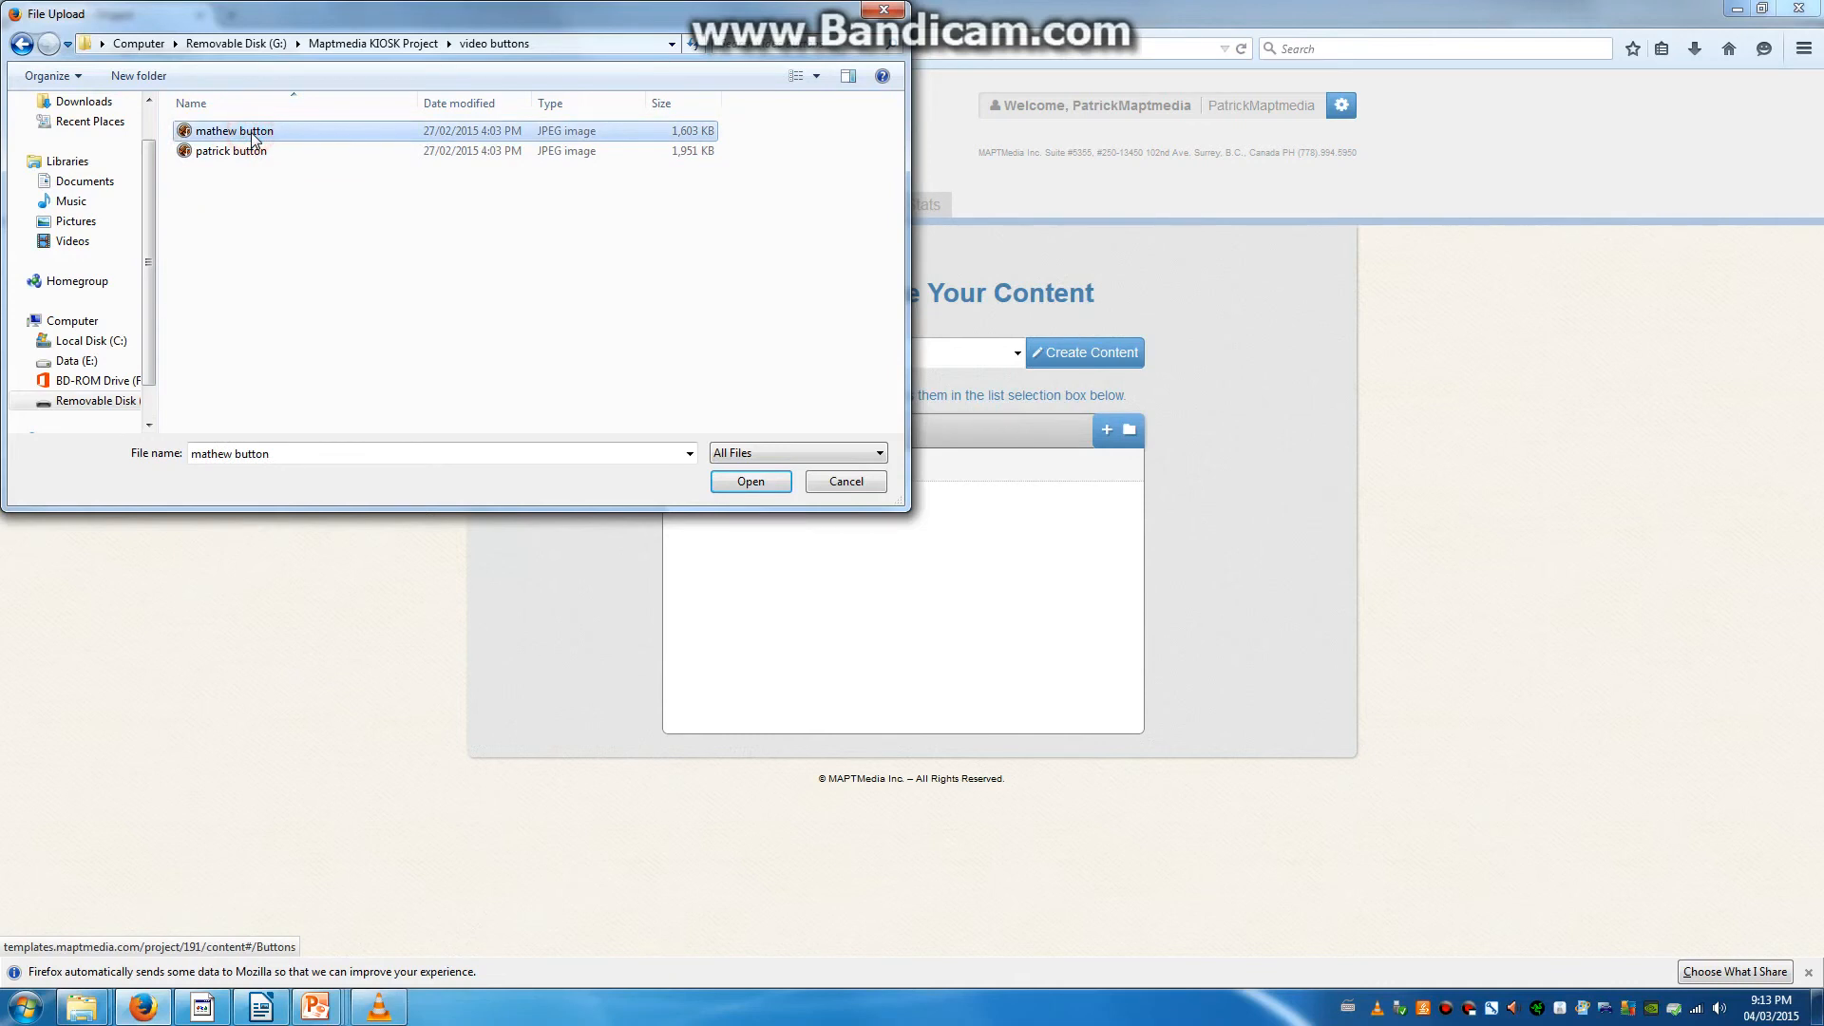
left_click(230, 152, "ctrl")
left_click(749, 480)
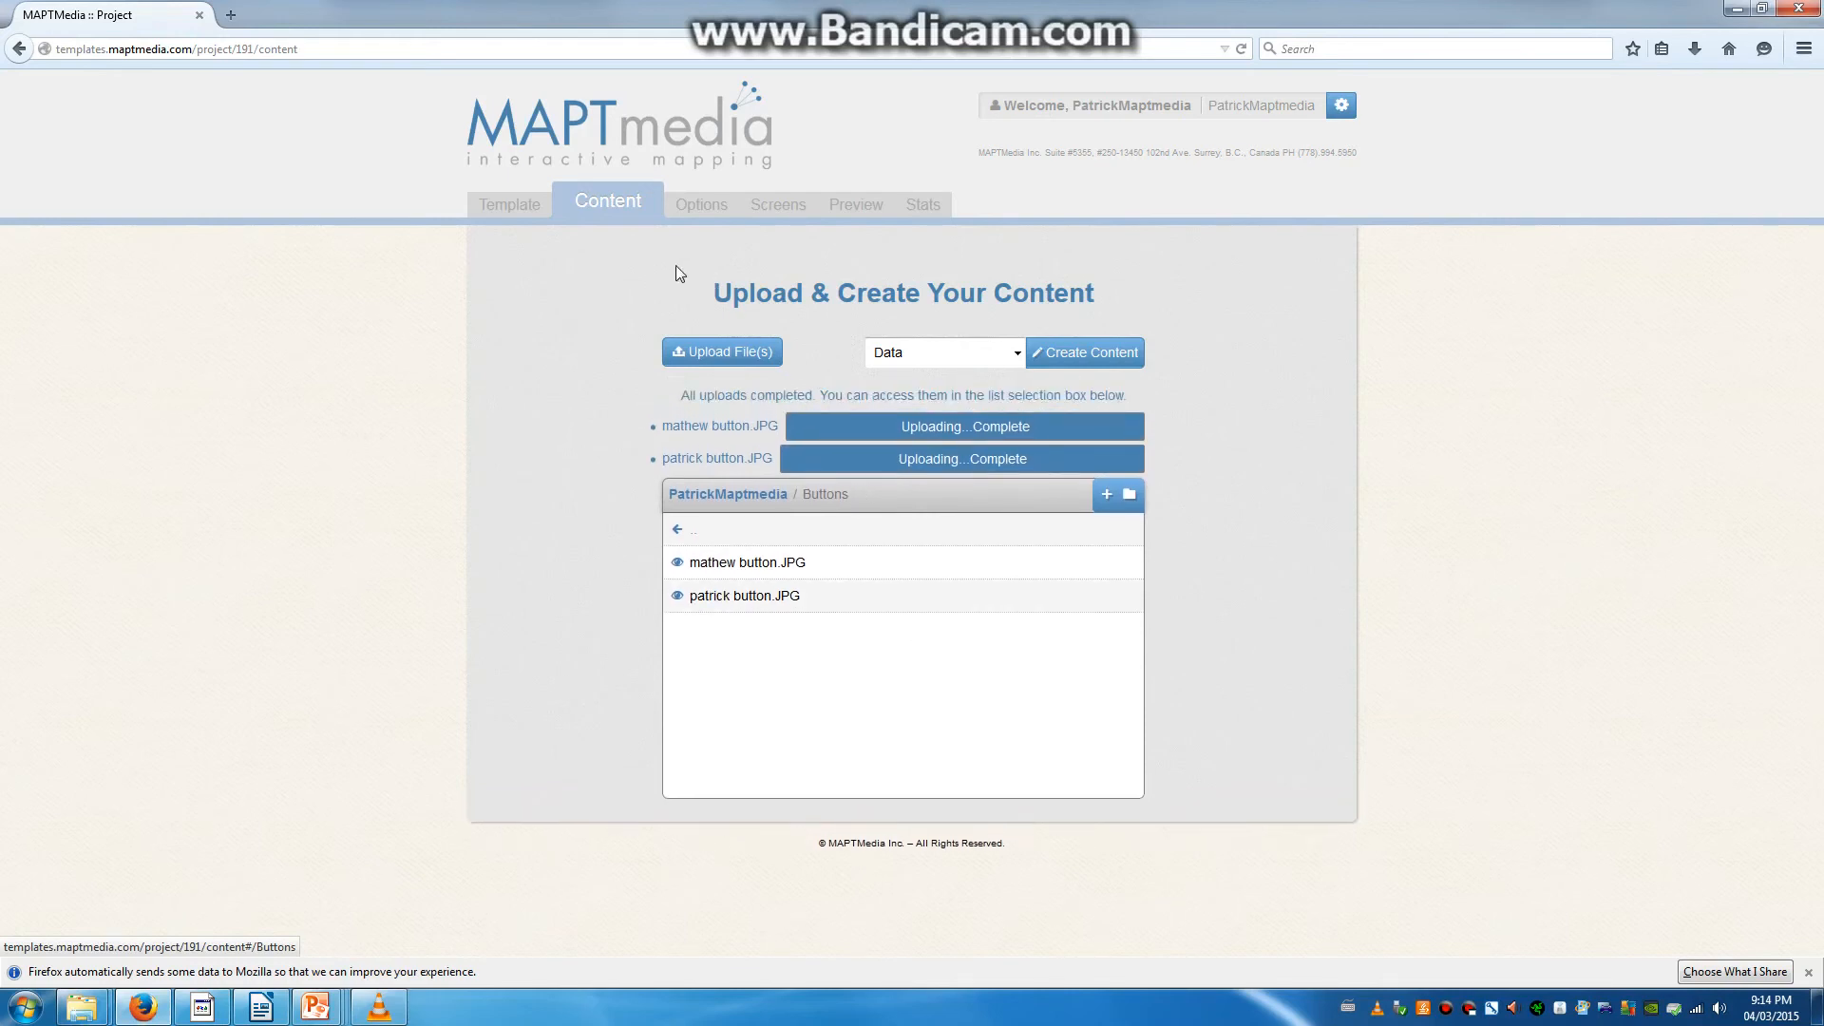
left_click(681, 529)
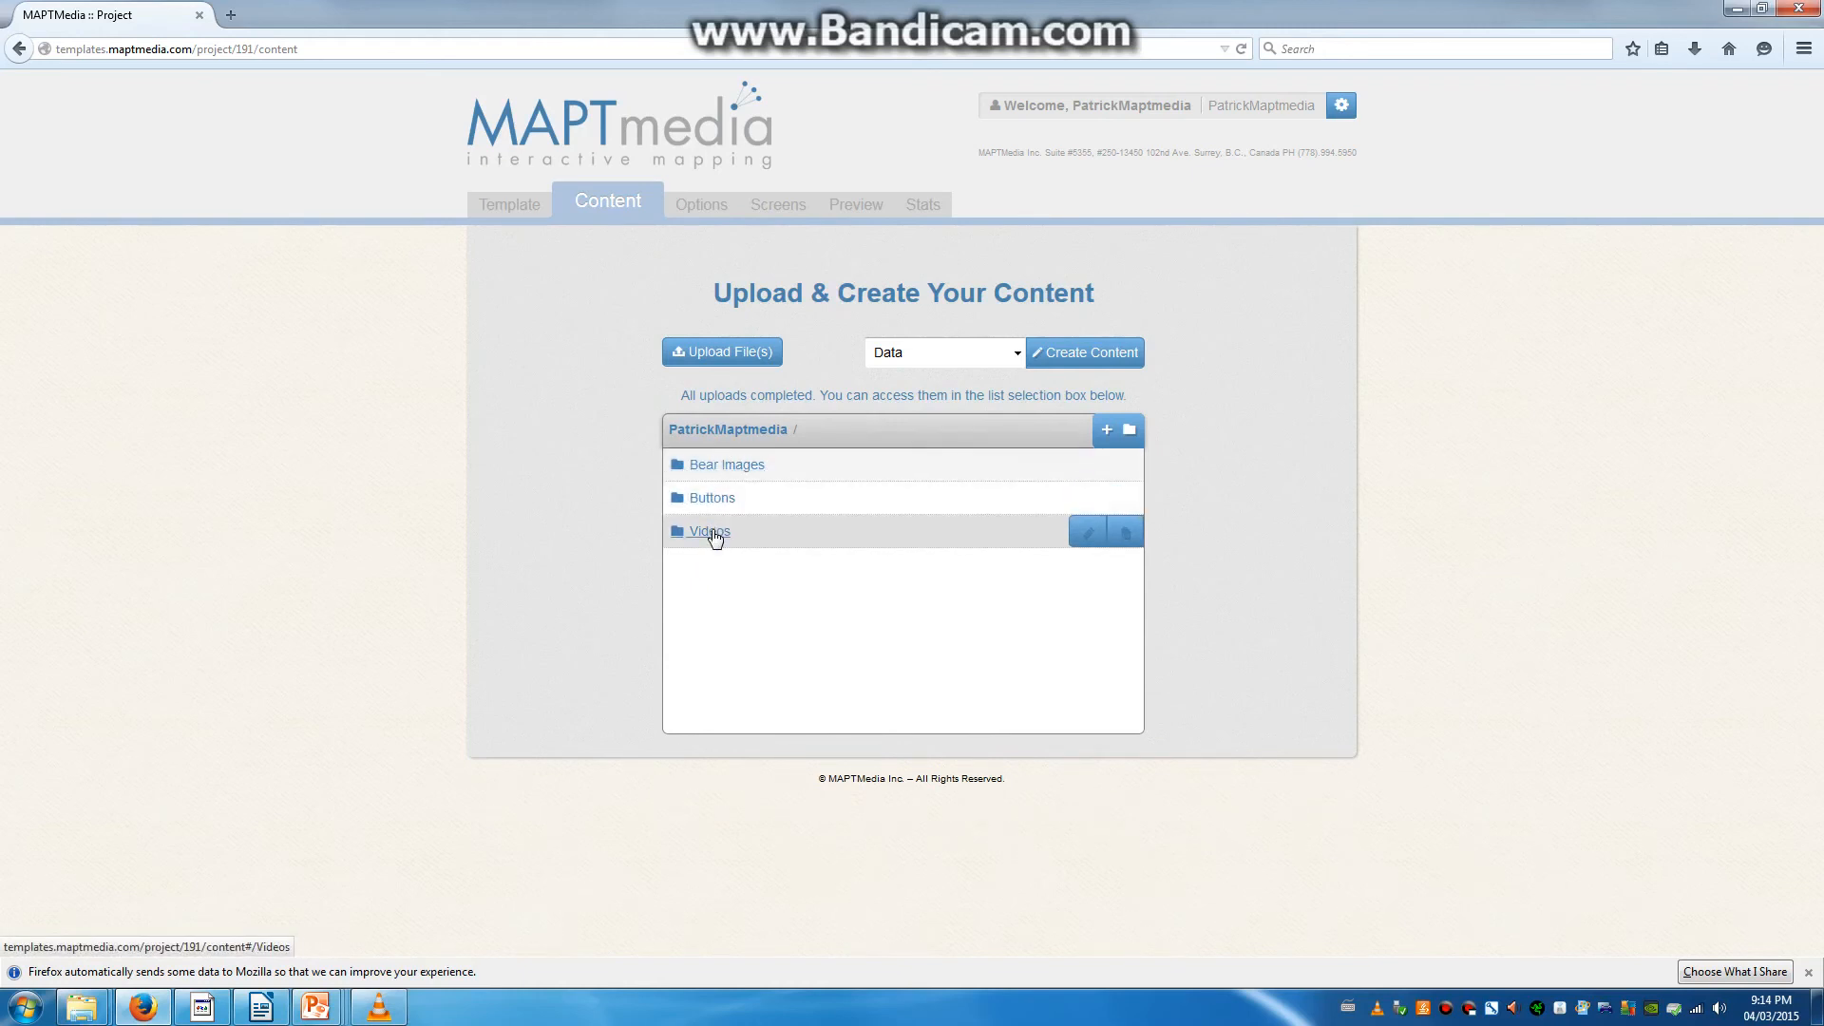
Step: Switch to Windows Explorer to review the source folders in Maptmedia KIOSK Project, and return to Firefox
mouse_move(82, 1005)
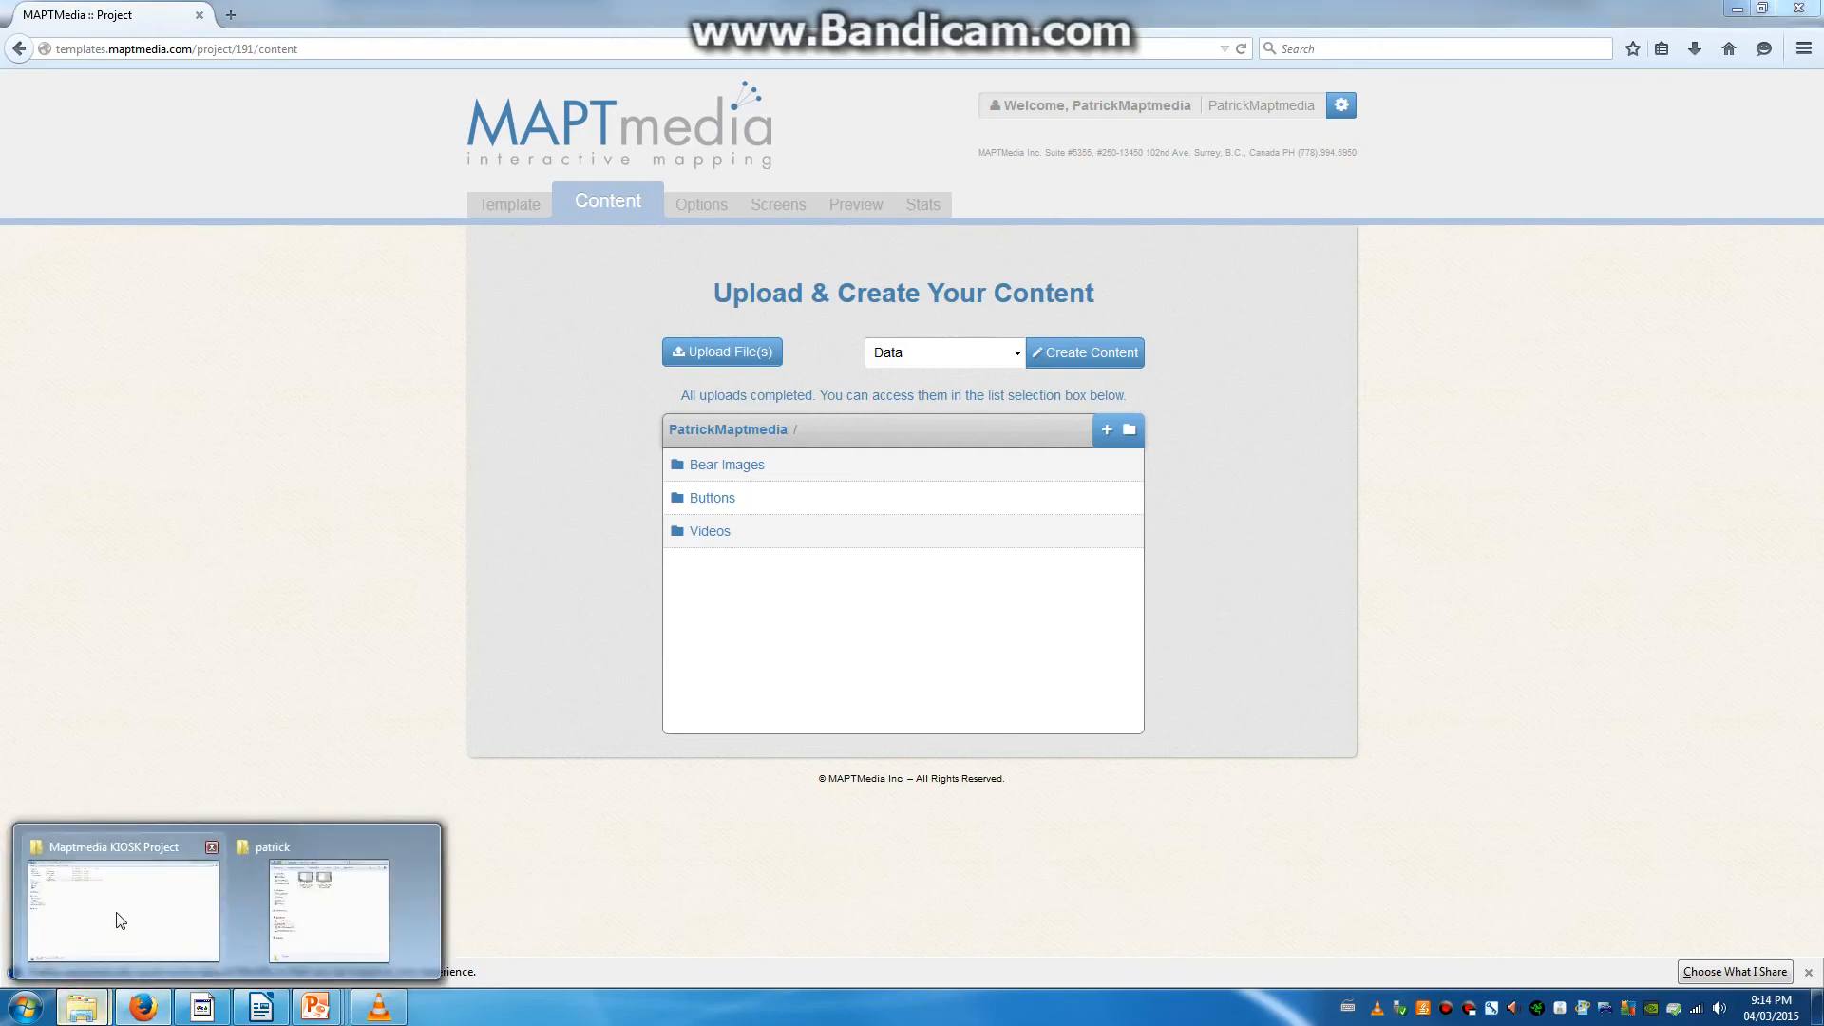
left_click(121, 921)
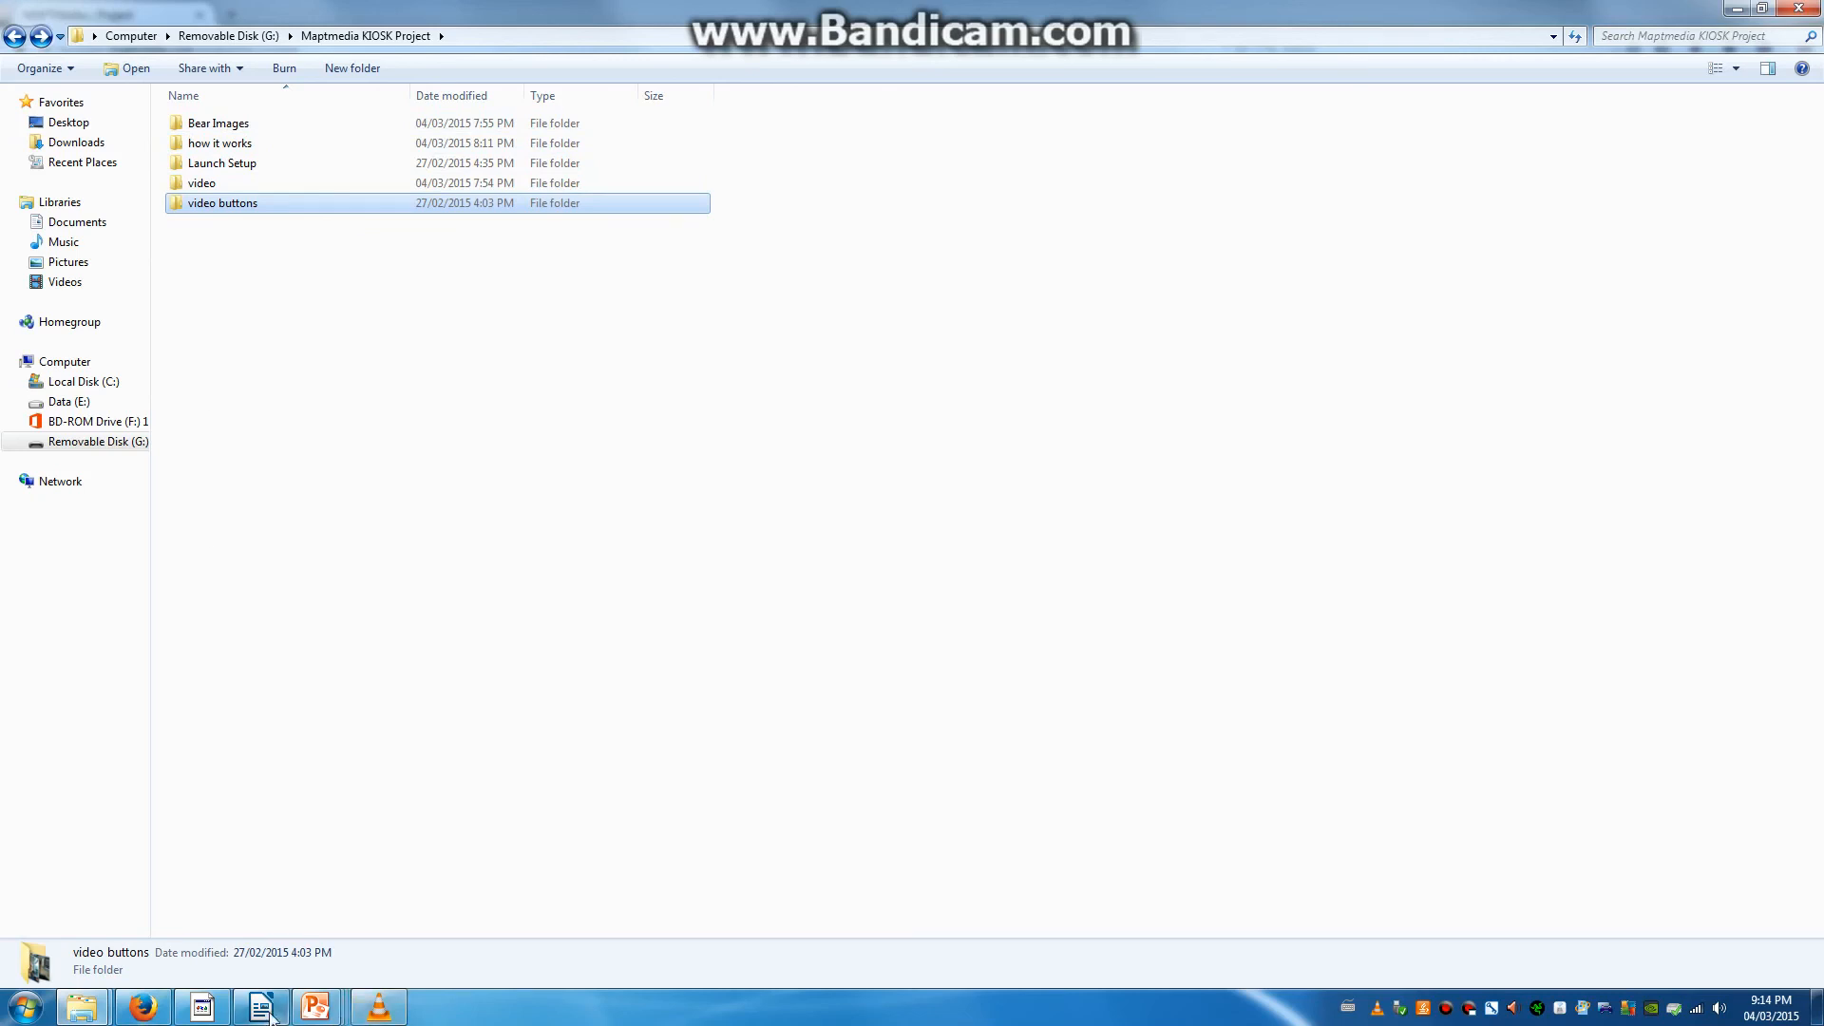
mouse_move(270, 1013)
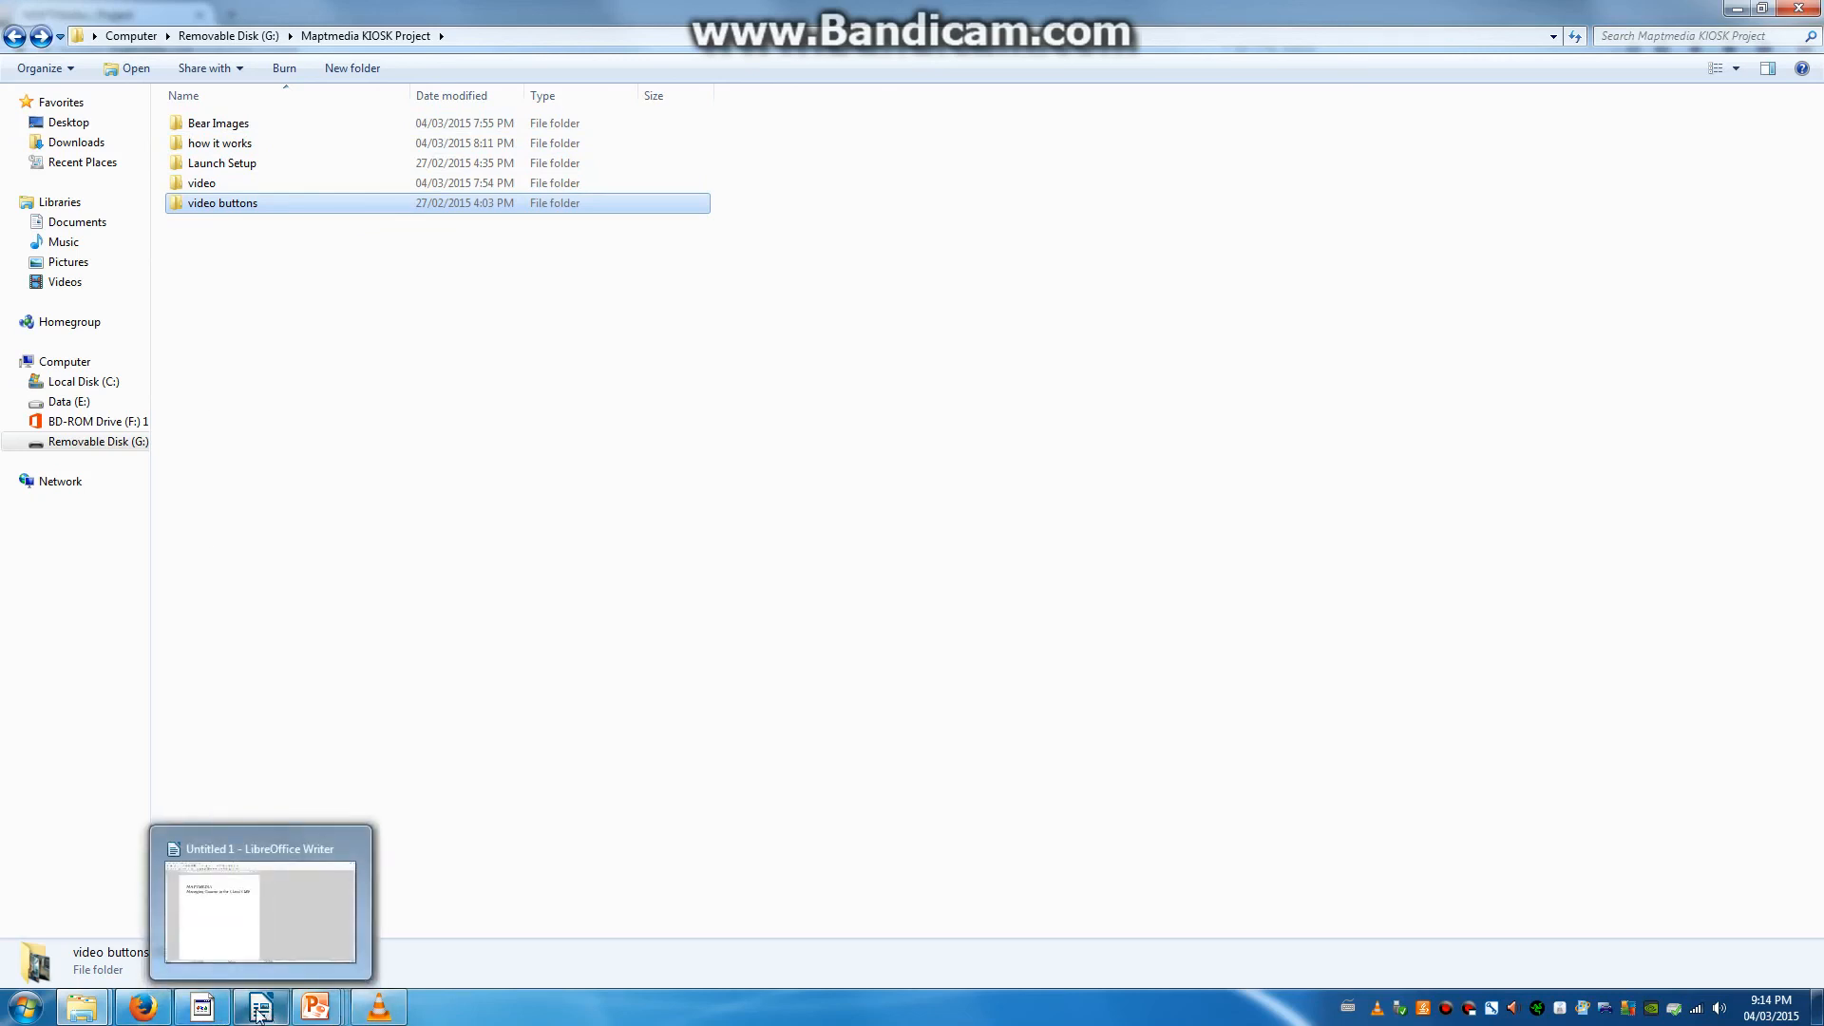
left_click(143, 1007)
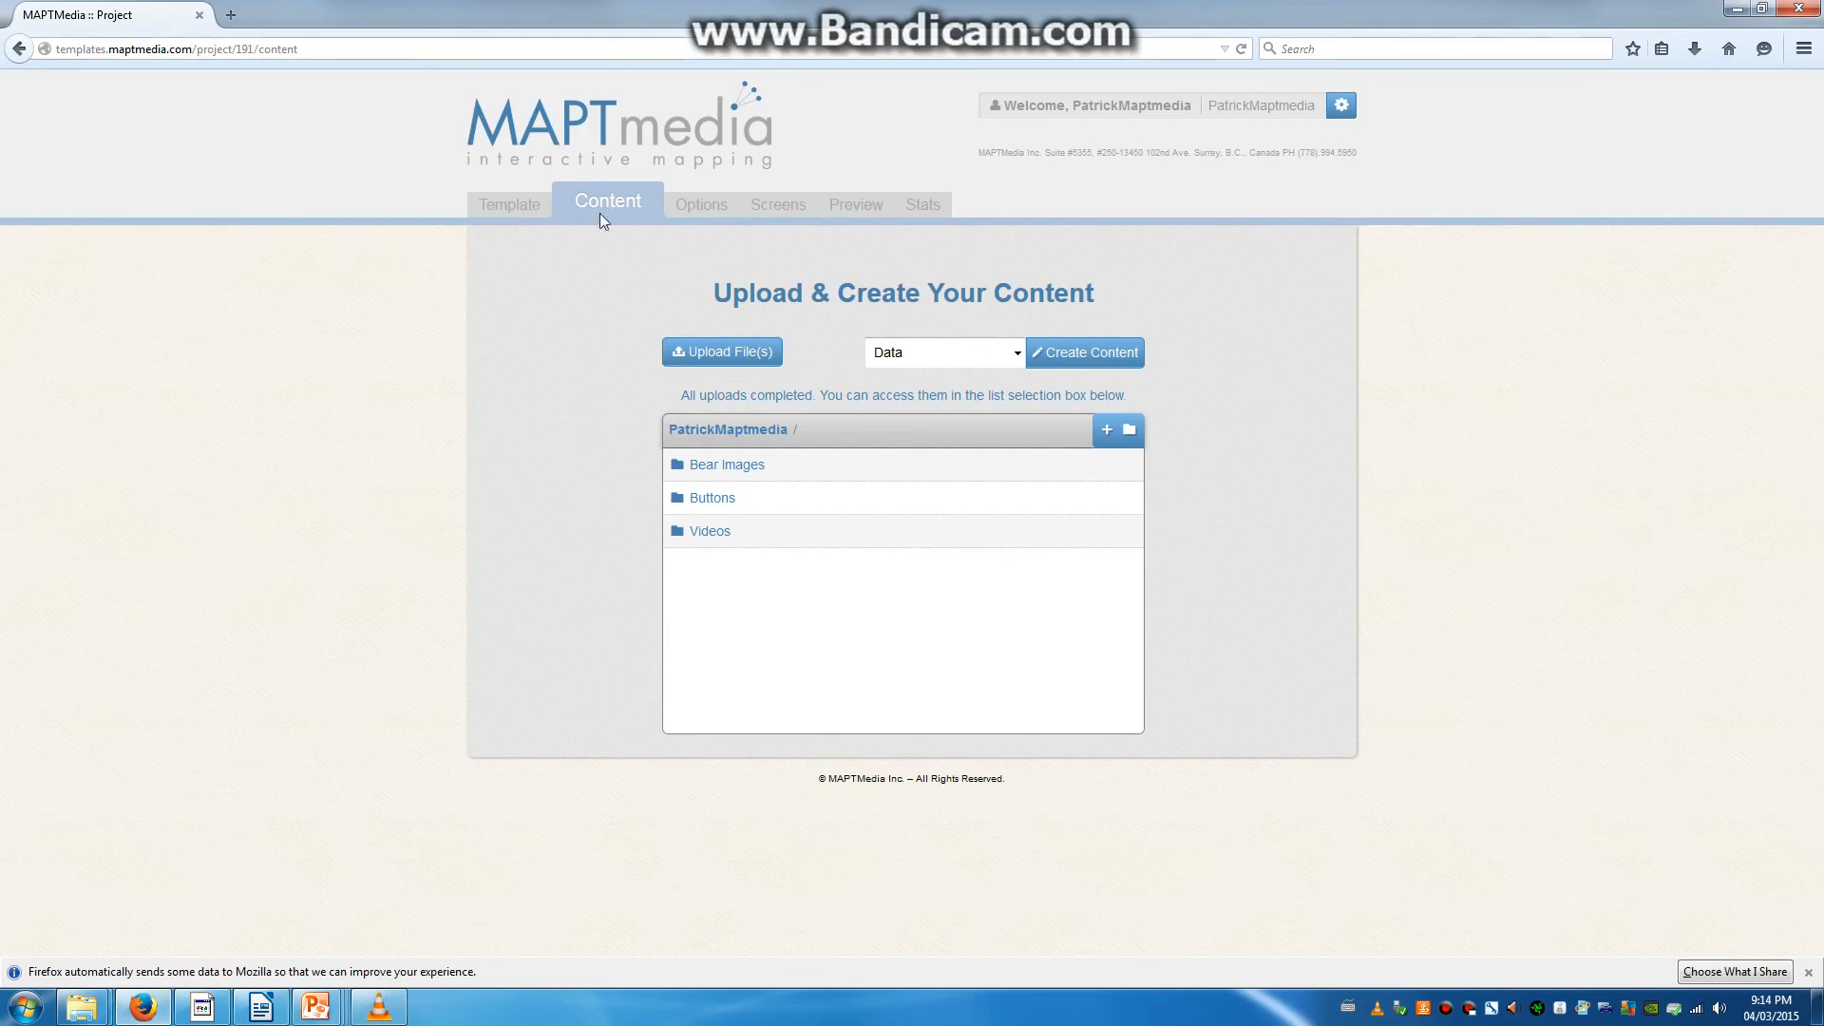
Step: Open the project's Template page
mouse_move(1040, 469)
left_click(500, 208)
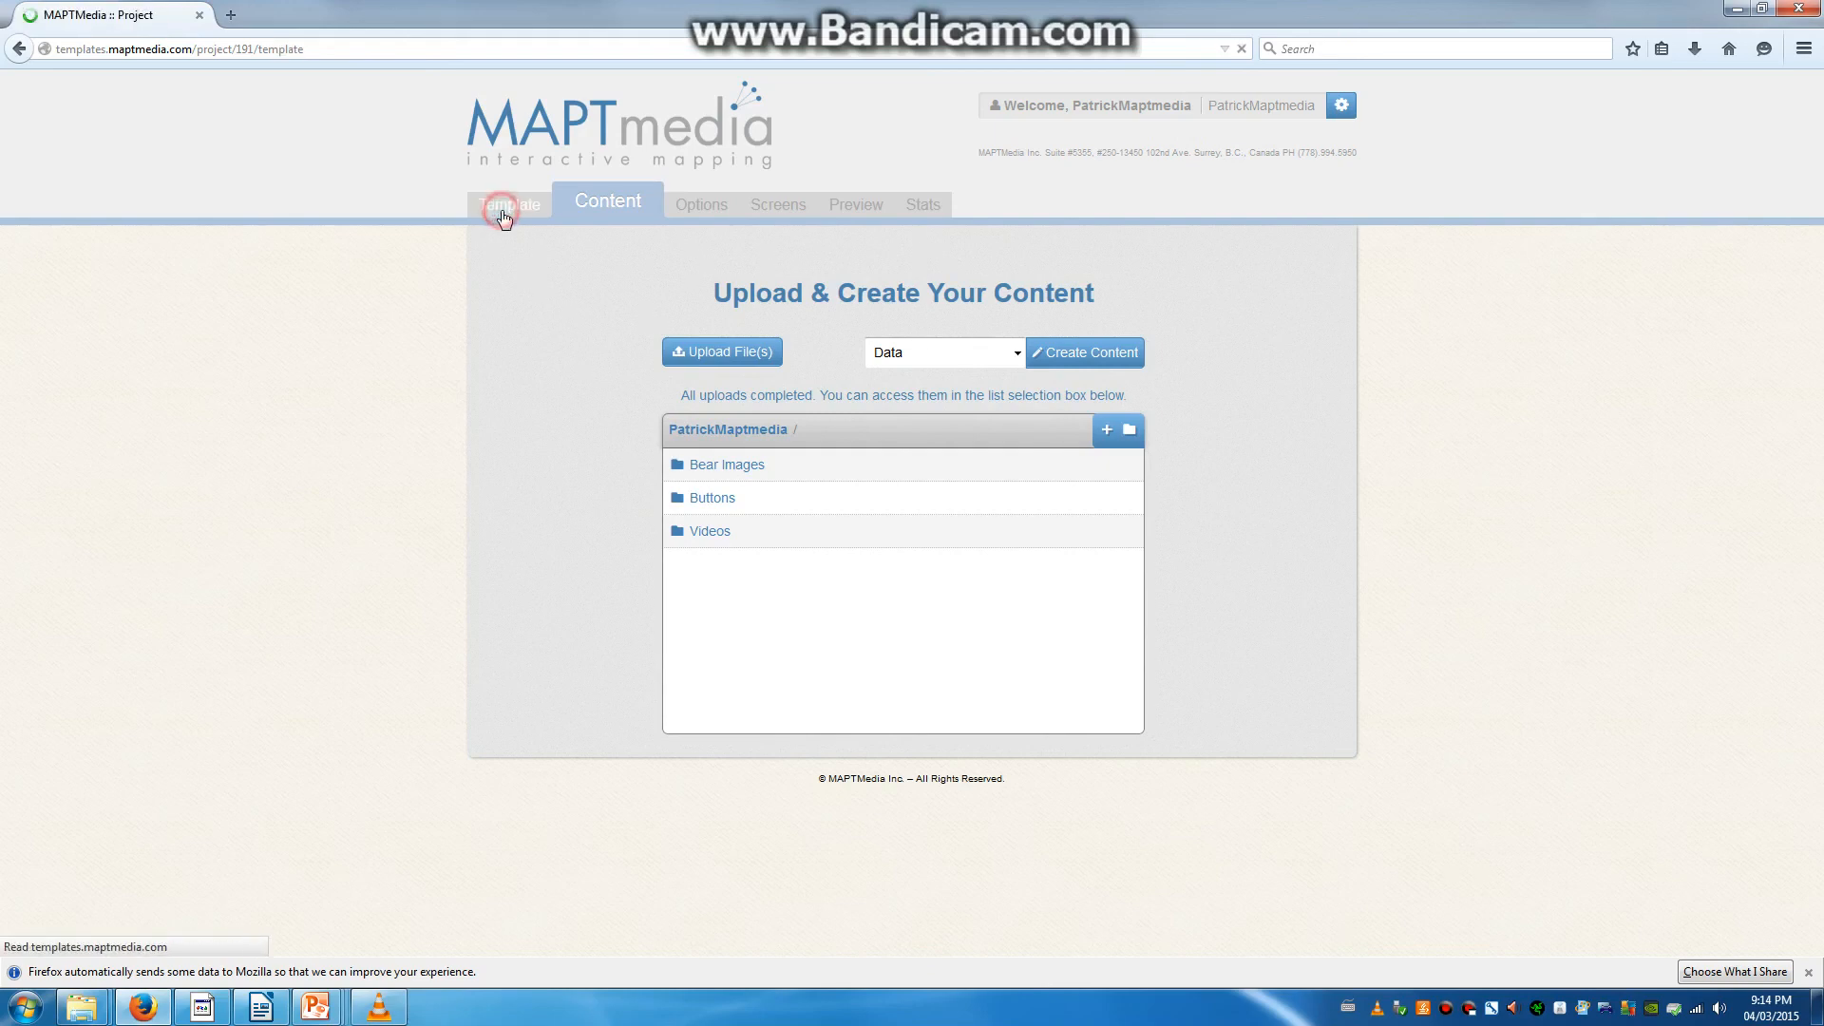